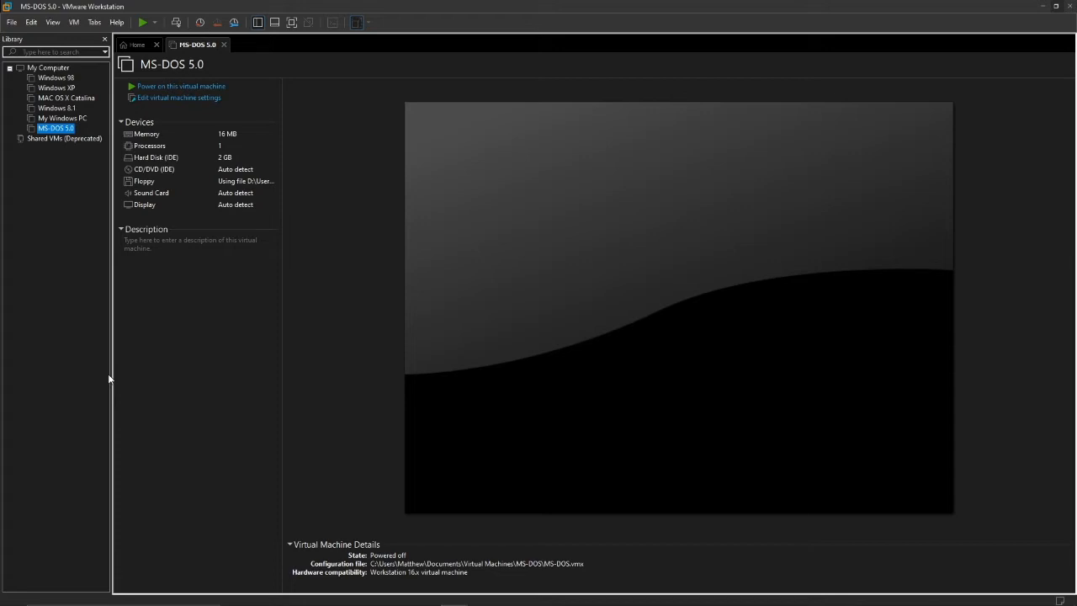
Set the MS-DOS 5.0 virtual machine's floppy image file to disk01 from the Windows 1 \ Microsoft Windows 1.04 folder.
{"action": "left_click", "coordinate": [204, 98]}
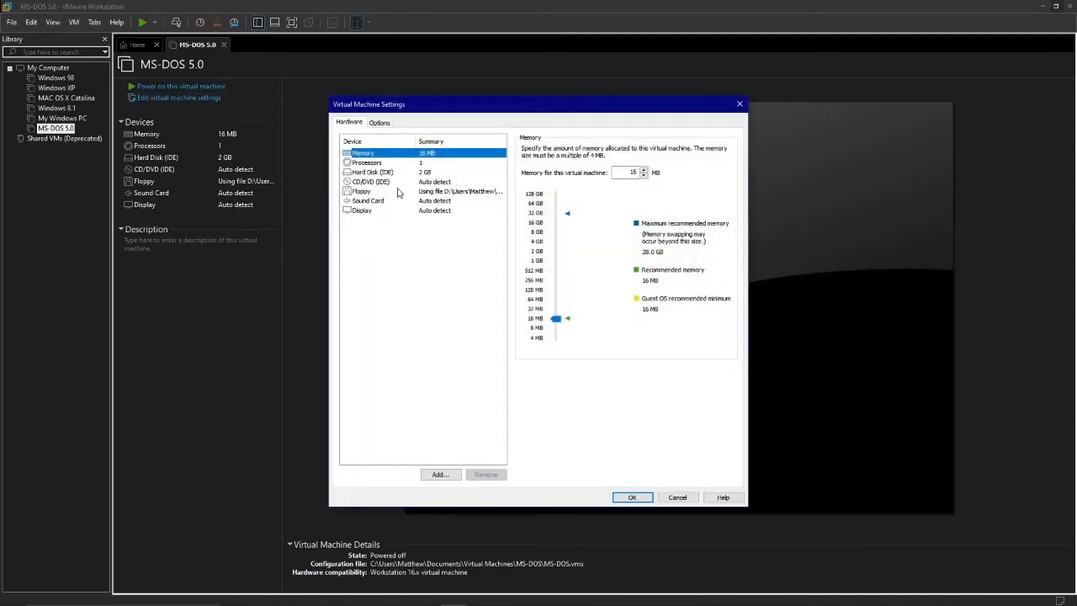
{"action": "left_click", "coordinate": [399, 192]}
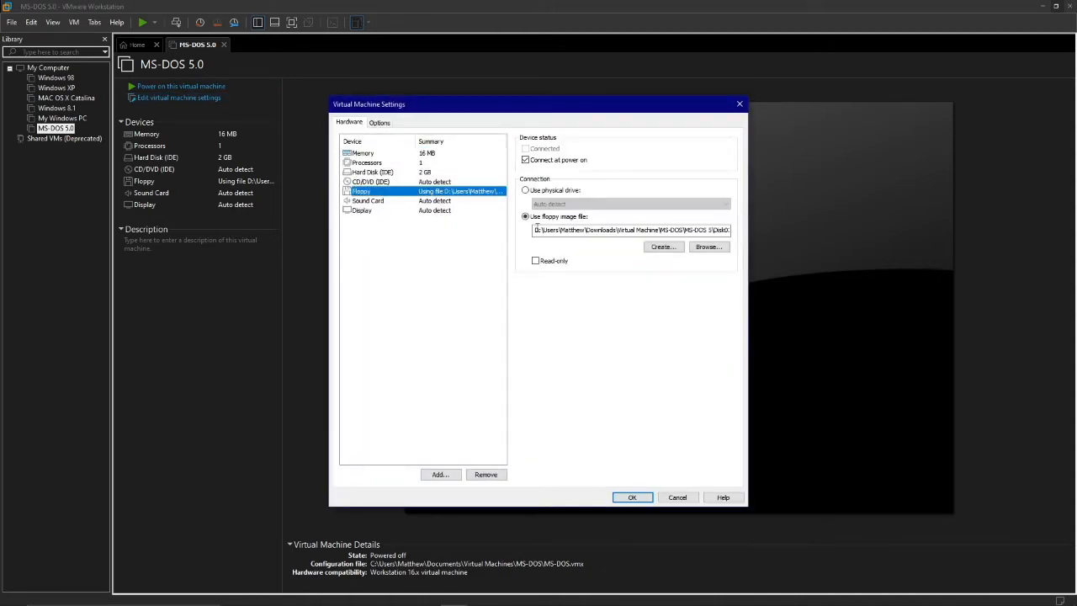
{"action": "left_click", "coordinate": [721, 246]}
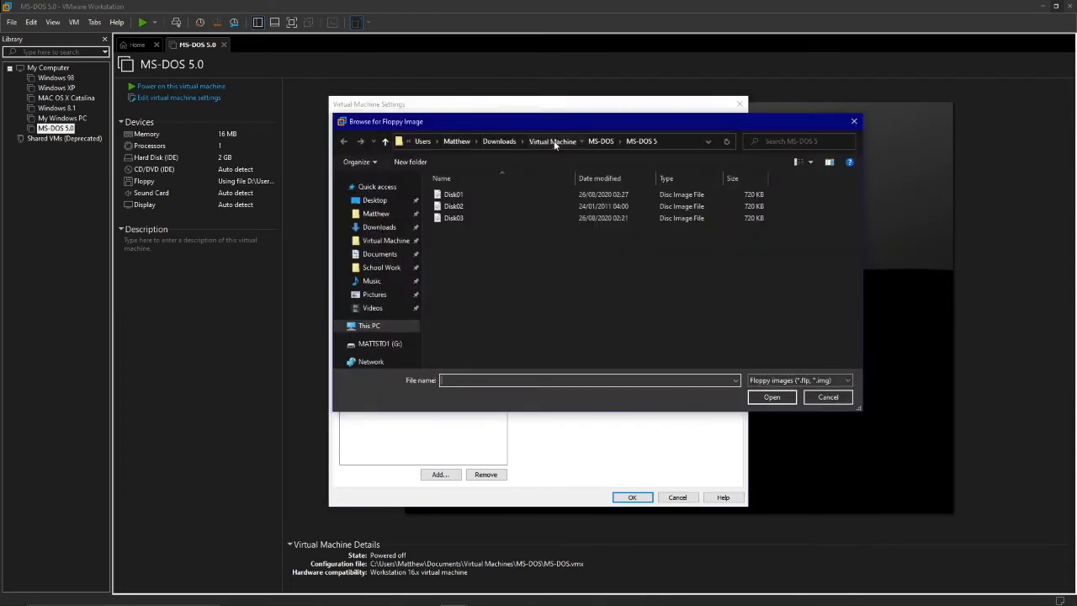
{"action": "left_click", "coordinate": [554, 143]}
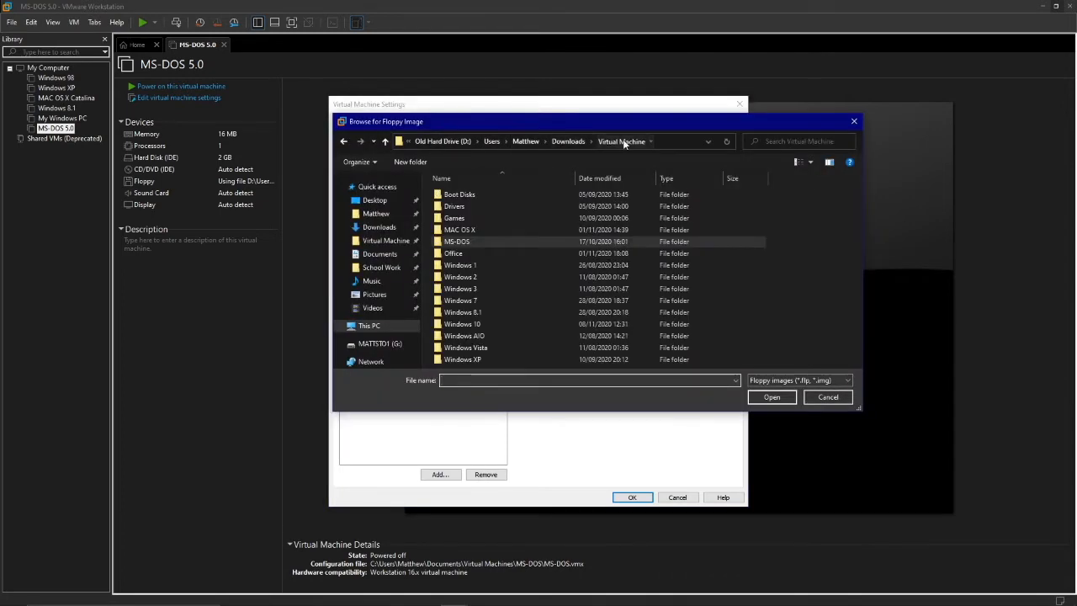
{"action": "double_click", "coordinate": [520, 241]}
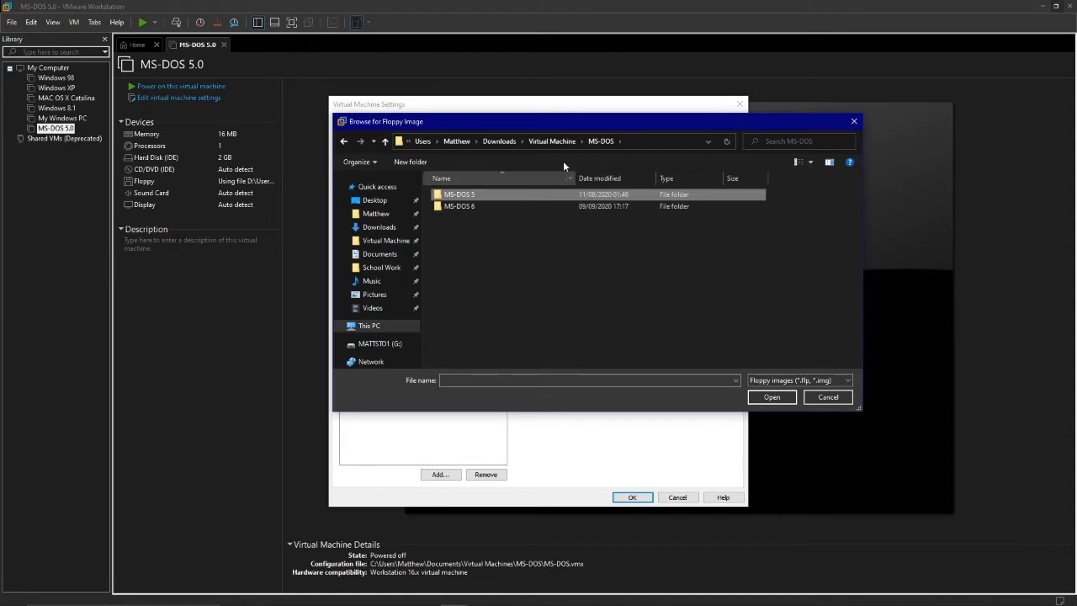
{"action": "left_click", "coordinate": [552, 141]}
{"action": "double_click", "coordinate": [500, 266]}
{"action": "double_click", "coordinate": [484, 194]}
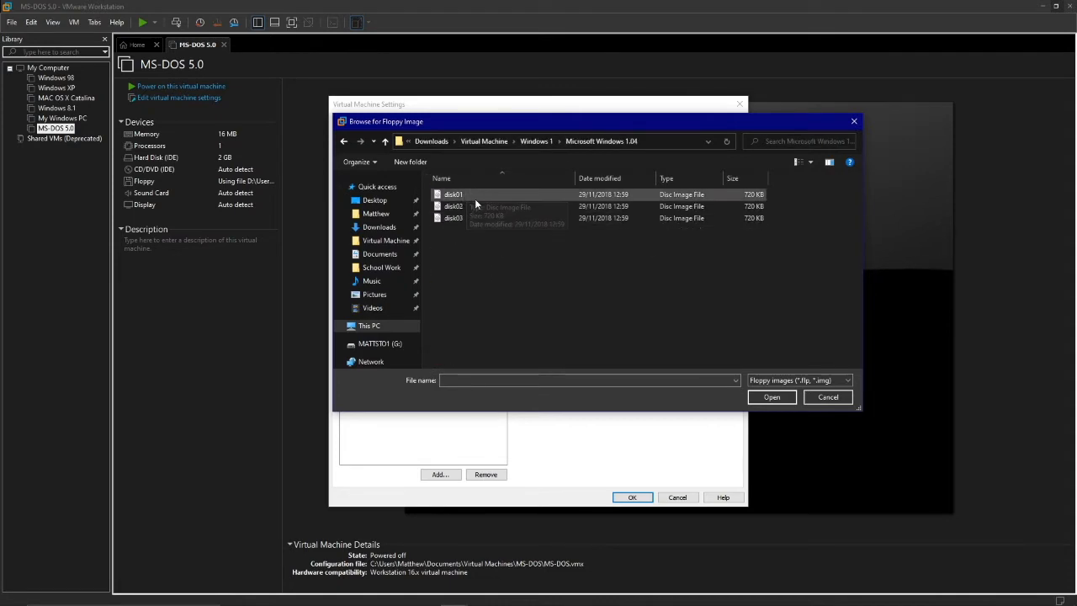
{"action": "double_click", "coordinate": [475, 196]}
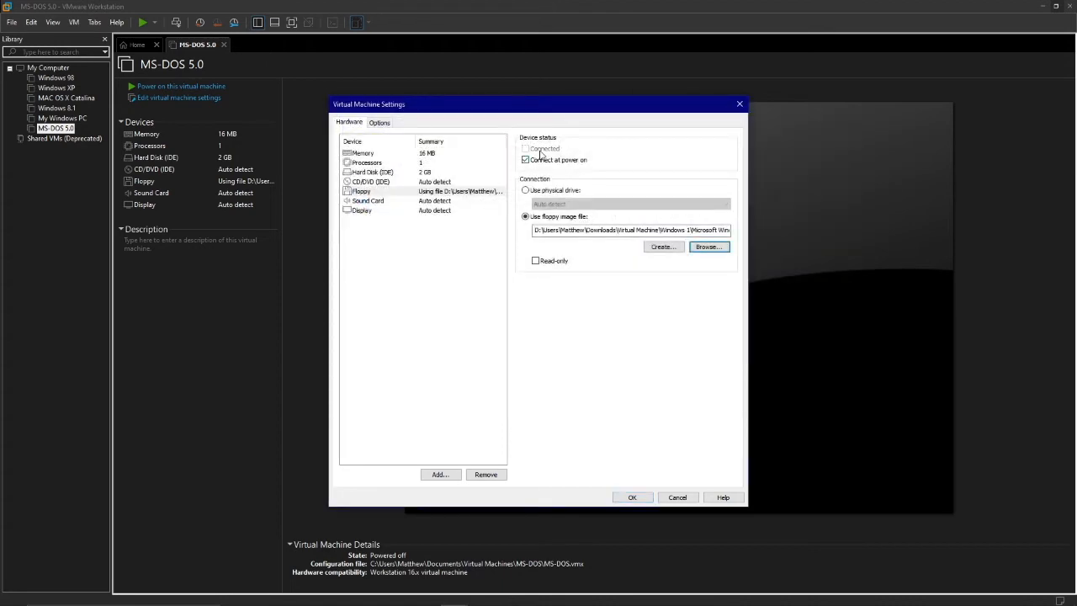
{"action": "left_click", "coordinate": [631, 497]}
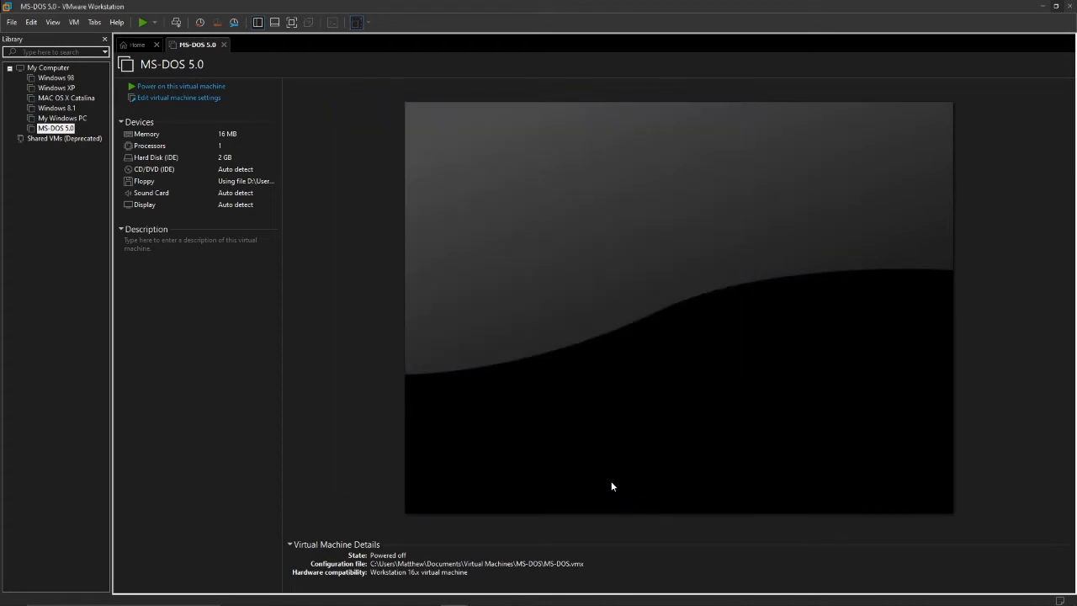
Power on the MS-DOS 5.0 virtual machine and show it in full screen.
{"action": "left_click", "coordinate": [162, 87]}
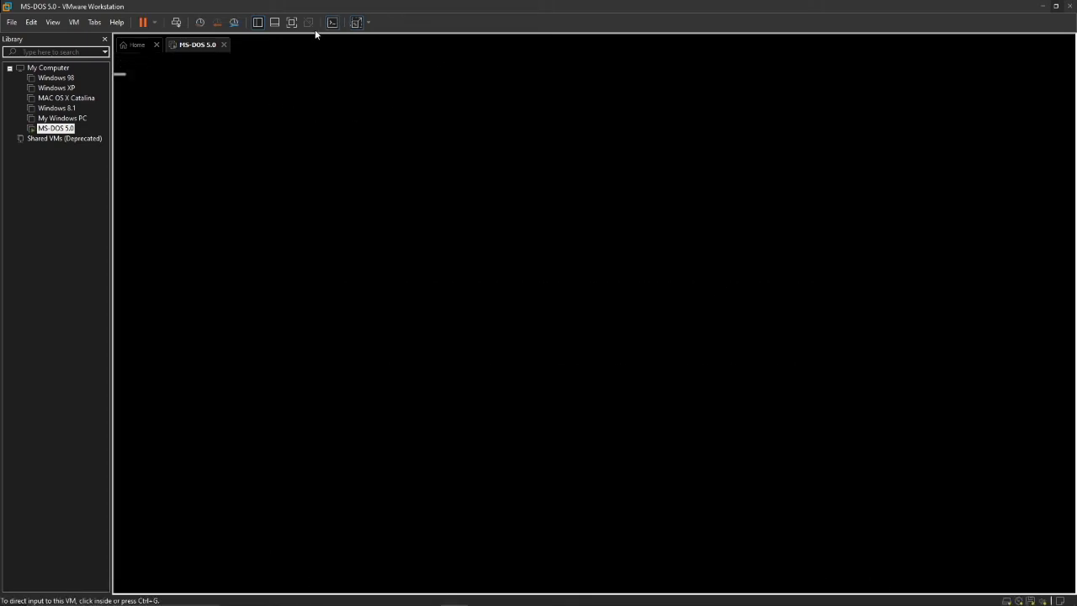
{"action": "left_click", "coordinate": [291, 22]}
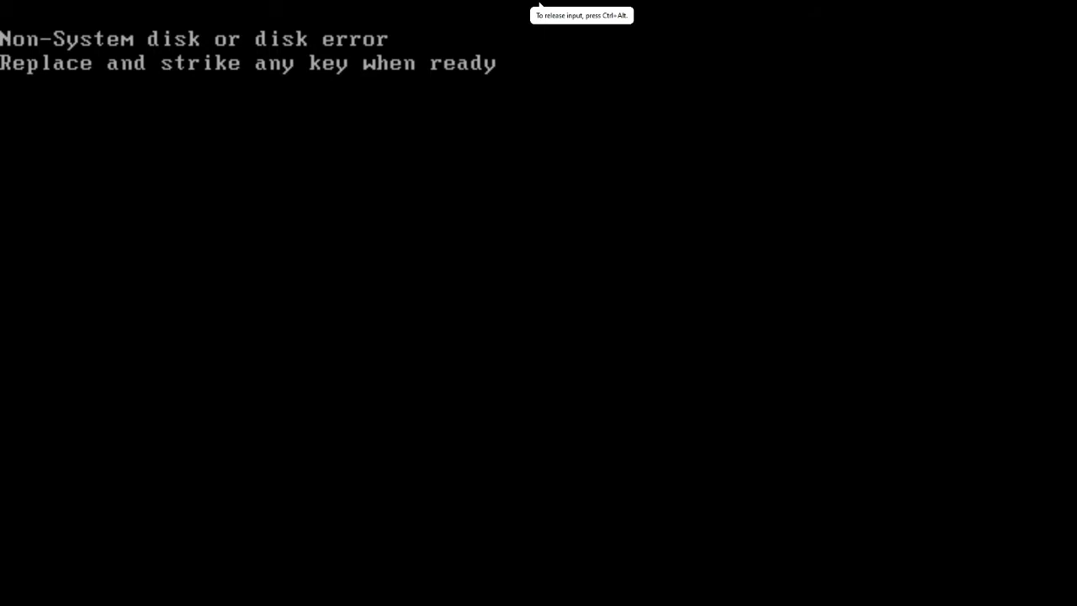
Release input from the virtual machine and disconnect its floppy drive in the virtual machine settings.
{"action": "key", "text": "ctrl+alt"}
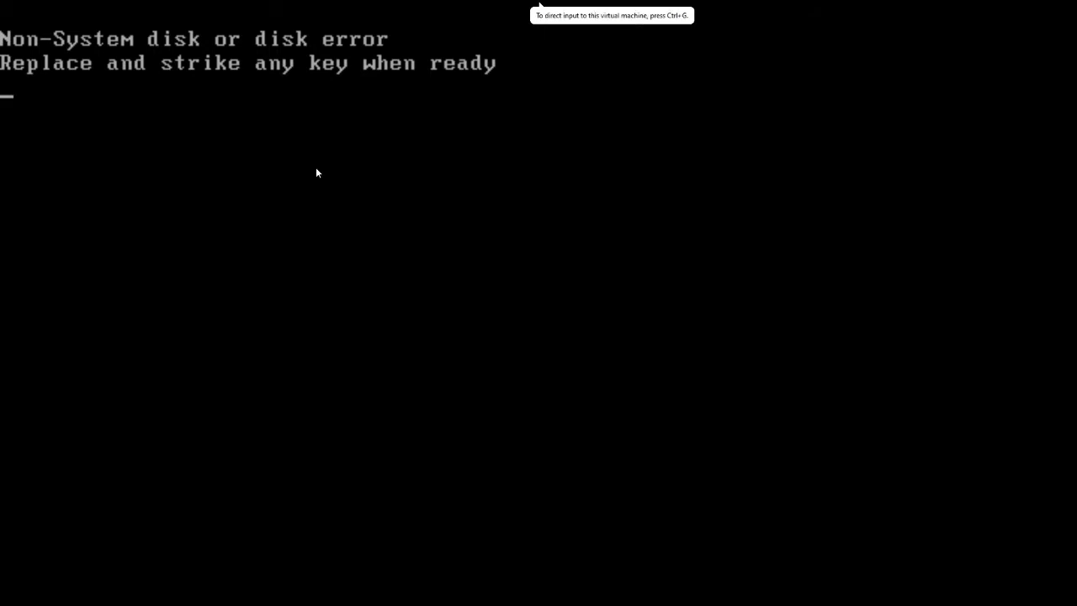
{"action": "key", "text": "ctrl+d"}
{"action": "left_click", "coordinate": [433, 192]}
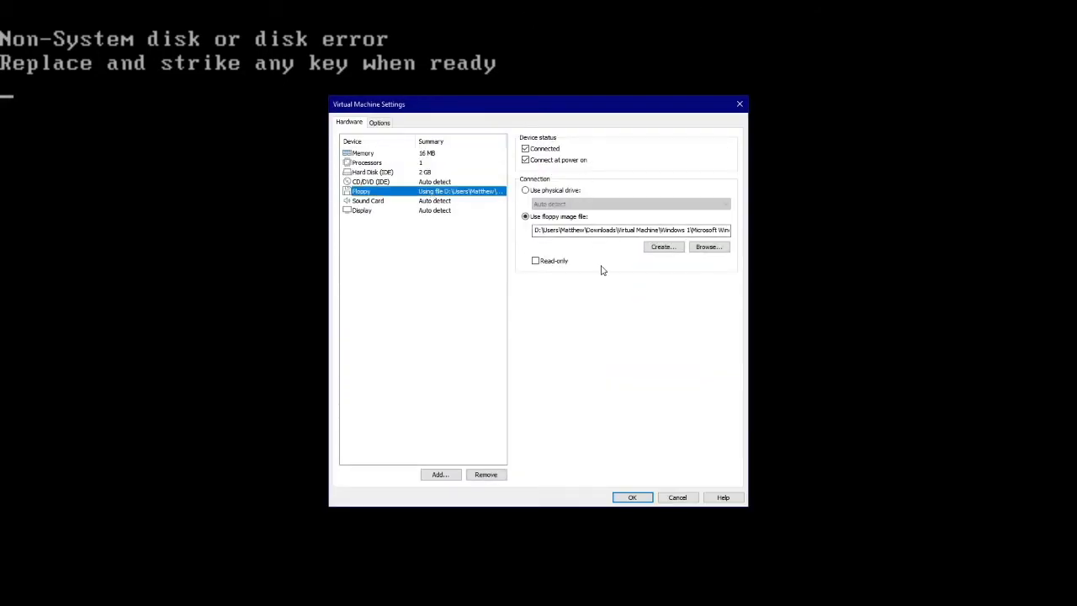
{"action": "left_click", "coordinate": [542, 152]}
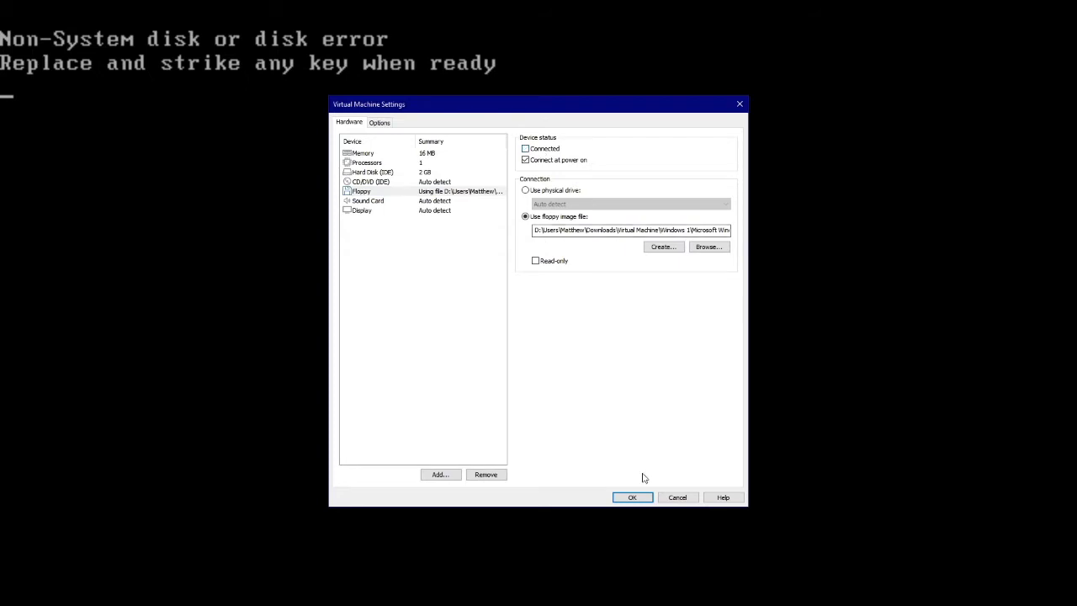
{"action": "left_click", "coordinate": [632, 498]}
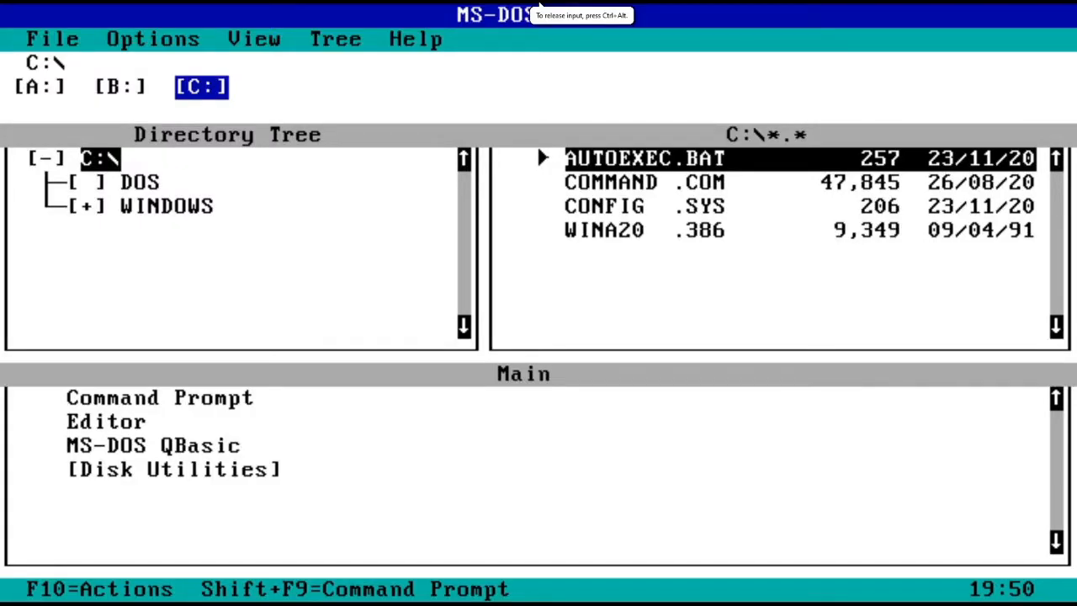
Launch Command Prompt from the Main program group of the MS-DOS Shell.
{"action": "key", "text": "Tab"}
{"action": "key", "text": "Tab"}
{"action": "key", "text": "Tab"}
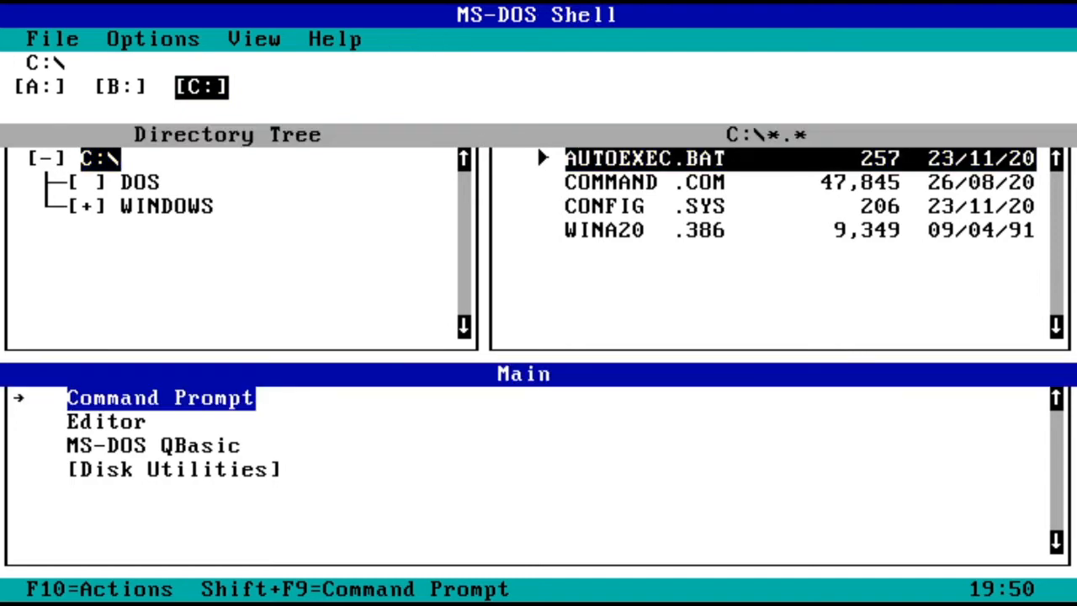
{"action": "key", "text": "Return"}
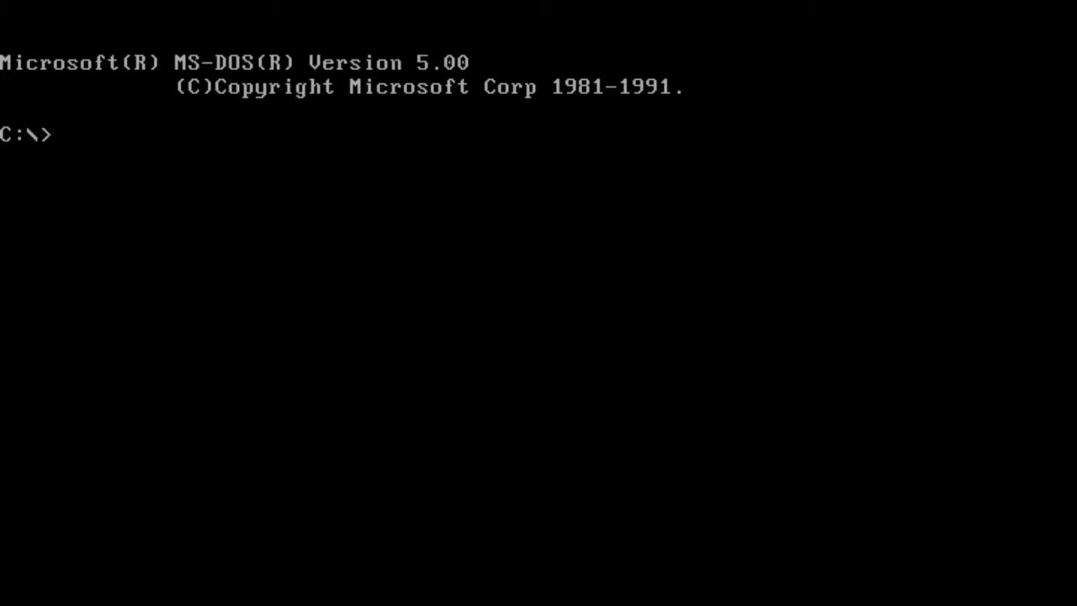
Reconnect the floppy drive with the Windows 1.04 disk image in the virtual machine settings.
{"action": "key", "text": "ctrl+d"}
{"action": "left_click", "coordinate": [435, 182]}
{"action": "left_click", "coordinate": [437, 172]}
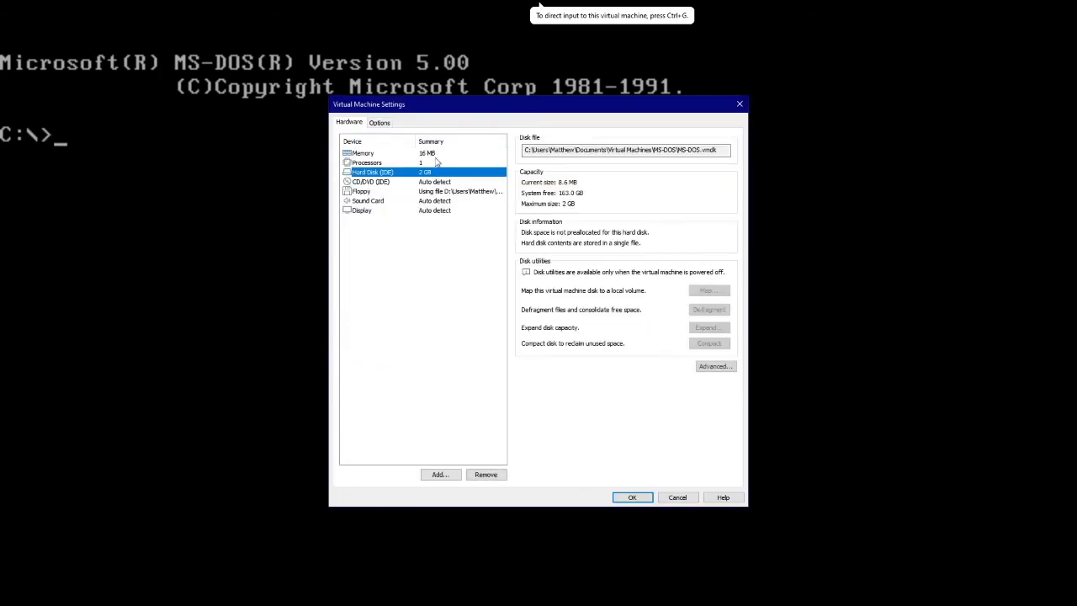
{"action": "left_click", "coordinate": [429, 192]}
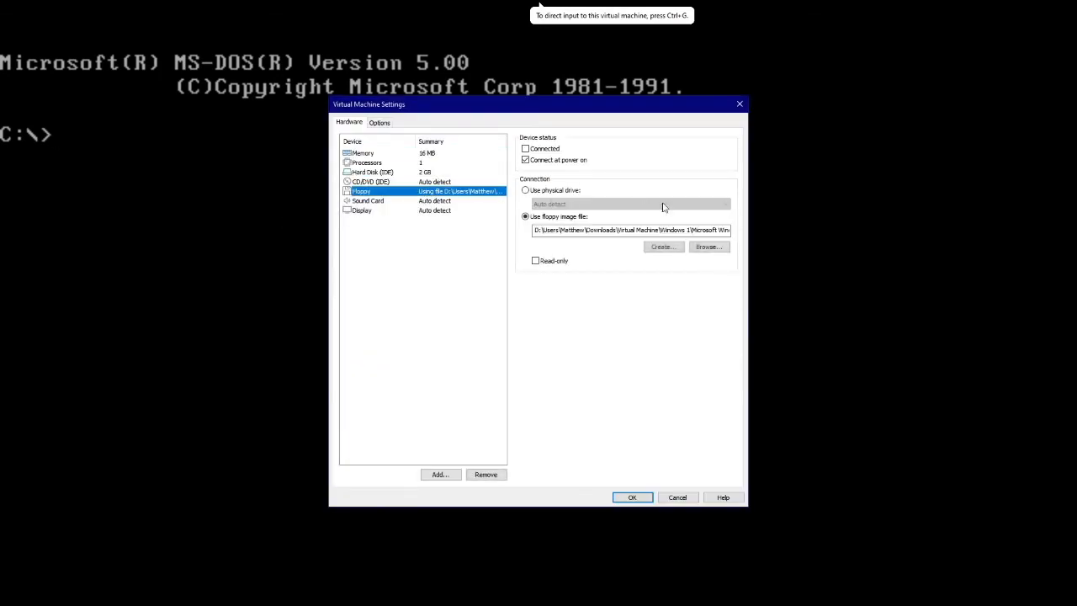
{"action": "left_click", "coordinate": [555, 149]}
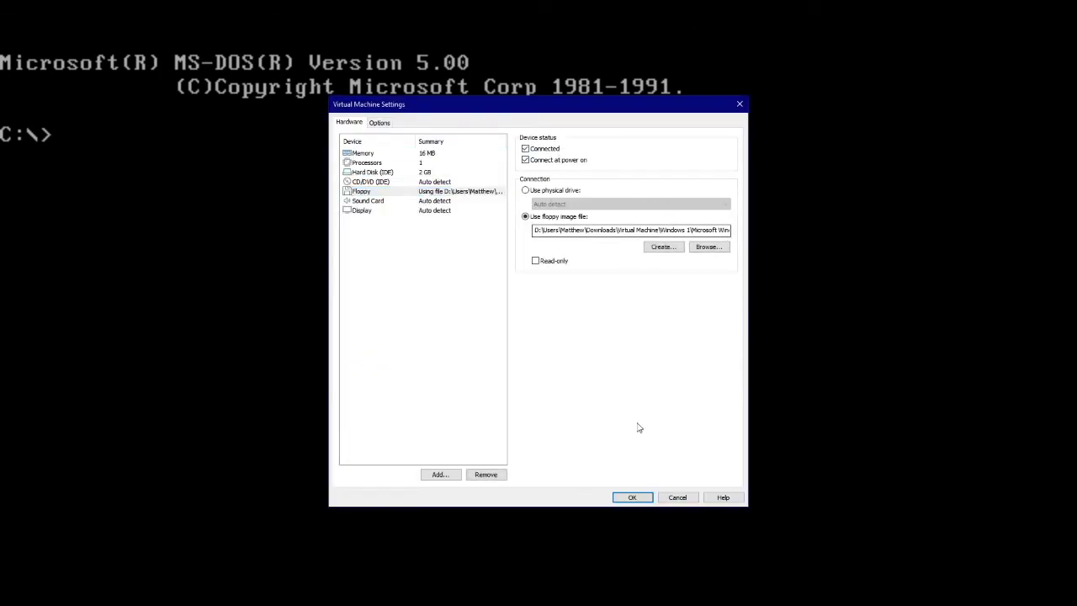
{"action": "left_click", "coordinate": [620, 498]}
{"action": "left_click", "coordinate": [615, 510]}
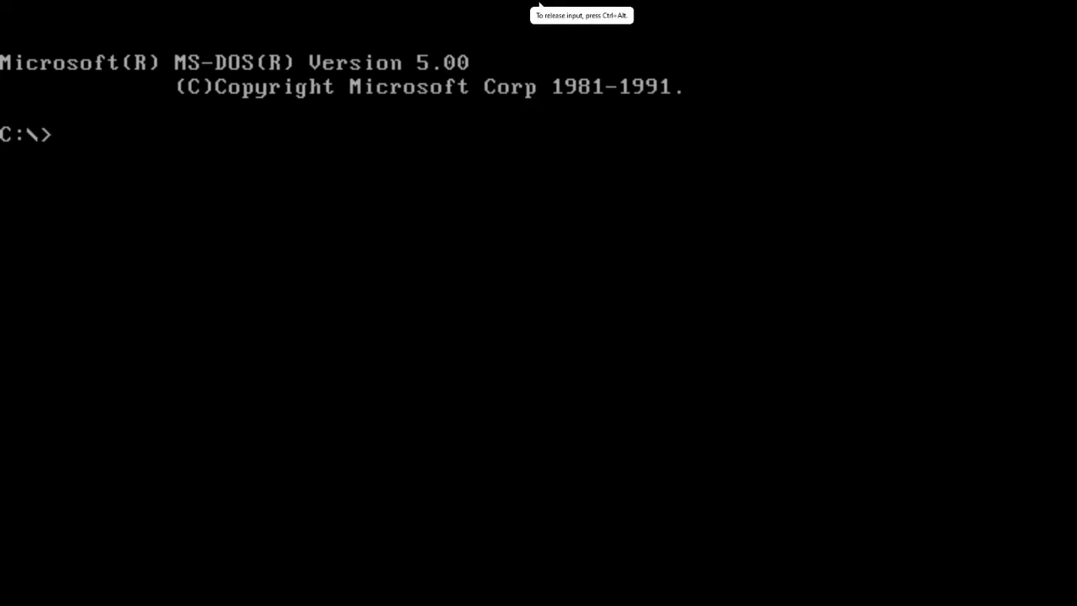
Switch to drive A: and list its files in wide format with dir/w.
{"action": "type", "text": "A:"}
{"action": "key", "text": "Return"}
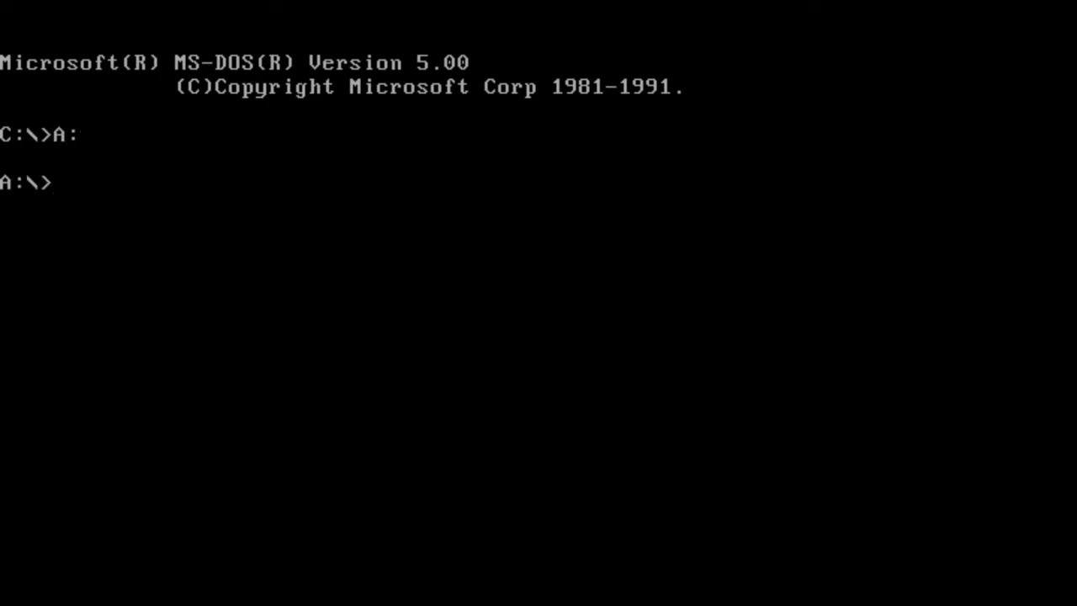
{"action": "type", "text": "dir/w"}
{"action": "key", "text": "Return"}
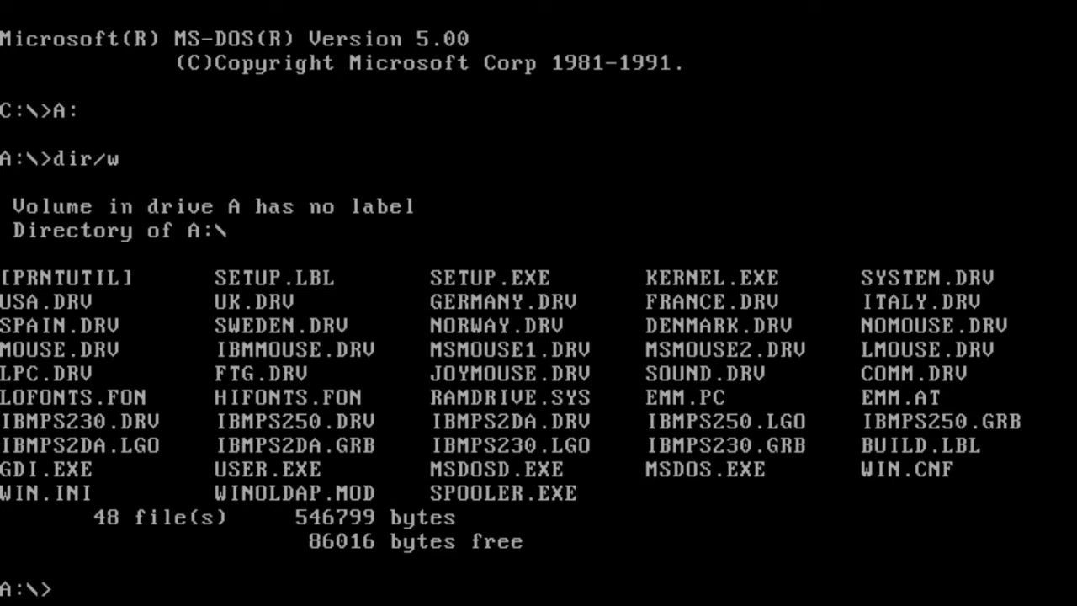
List the floppy's files in detail with dir and once more in wide format with dir/w.
{"action": "type", "text": "dir"}
{"action": "key", "text": "Return"}
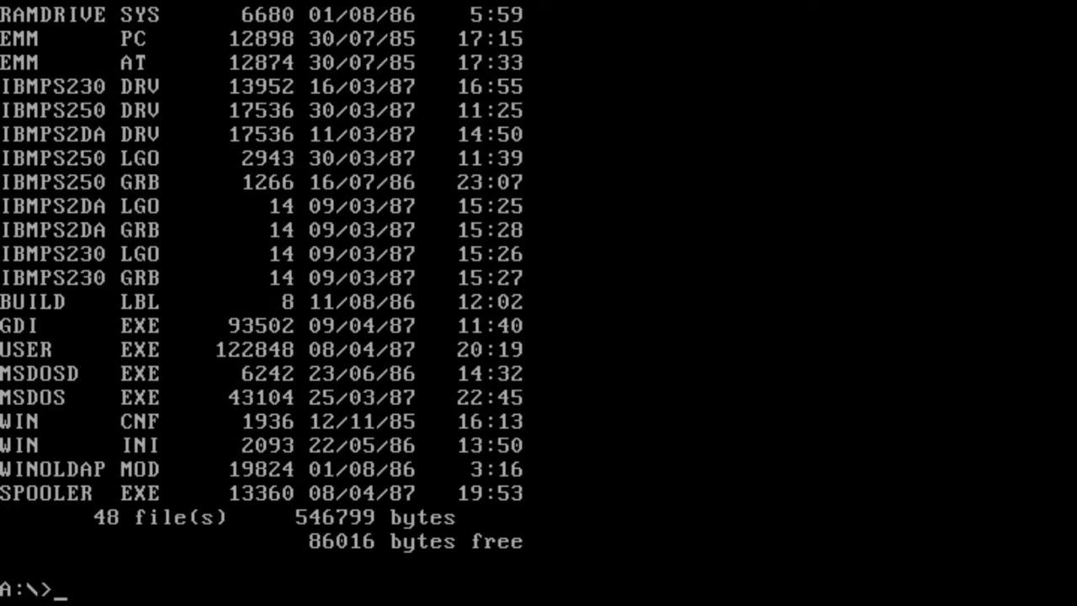
{"action": "type", "text": "dir.w"}
{"action": "key", "text": "BackSpace"}
{"action": "key", "text": "BackSpace"}
{"action": "type", "text": "/w"}
{"action": "key", "text": "Return"}
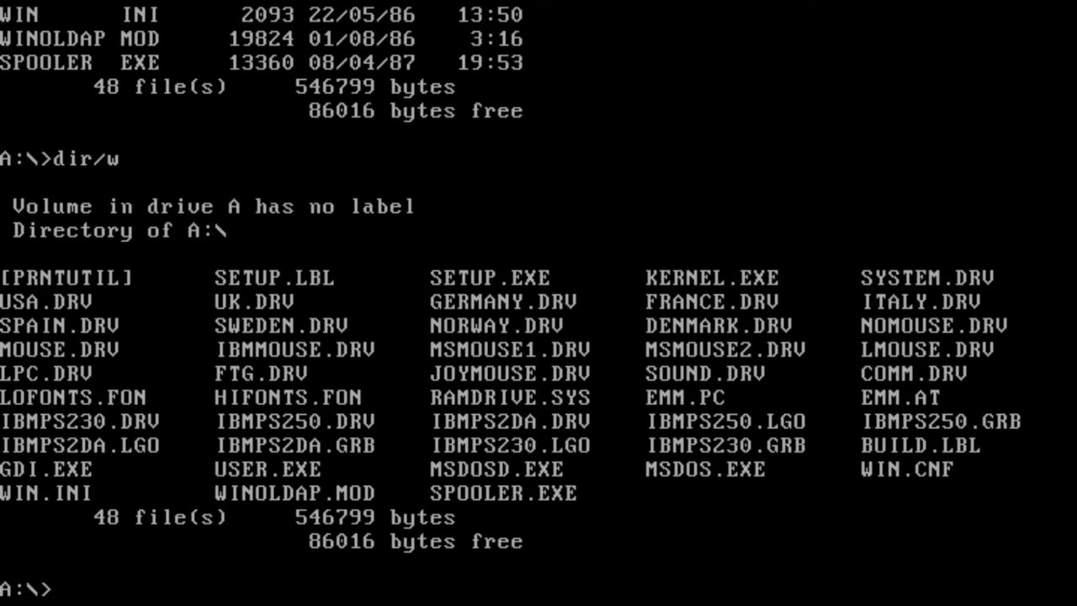
Run setup from drive A: and continue through Windows Setup, accepting C:\WINDOWS as the installation directory.
{"action": "type", "text": "setup"}
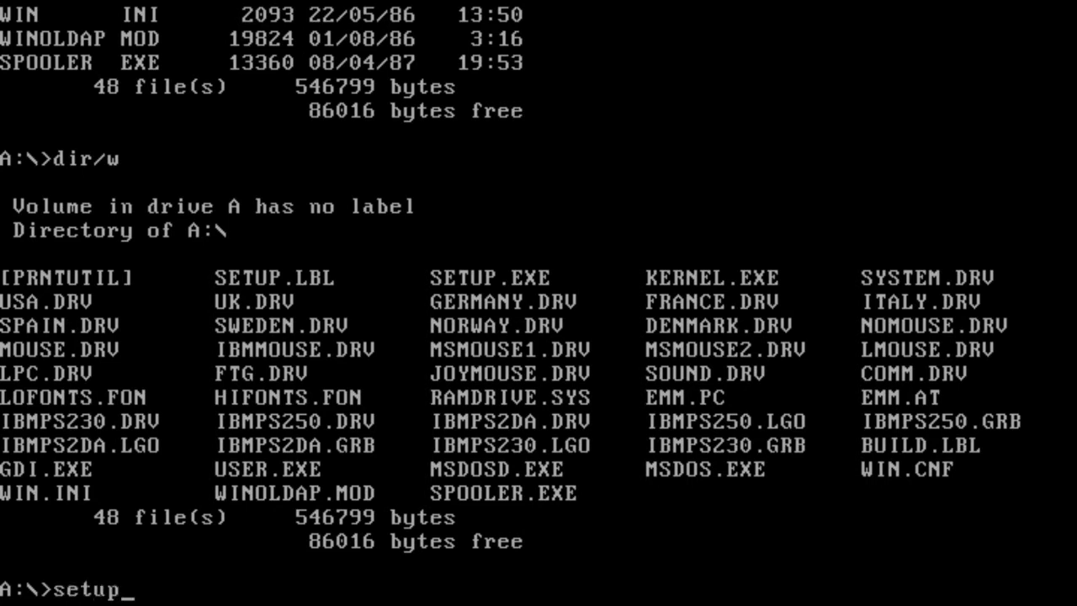
{"action": "key", "text": "Return"}
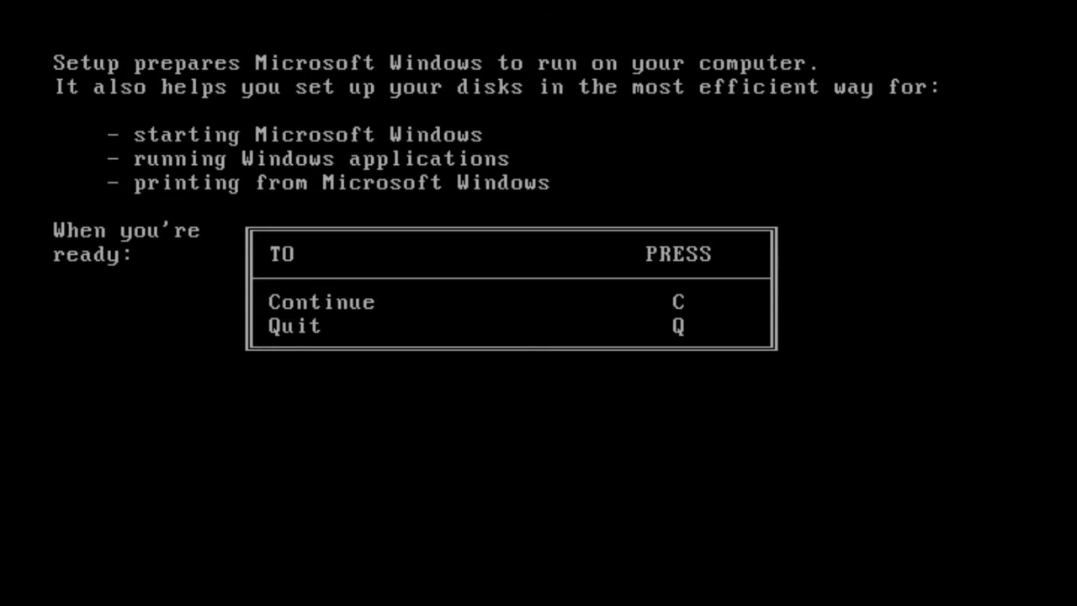
{"action": "key", "text": "c"}
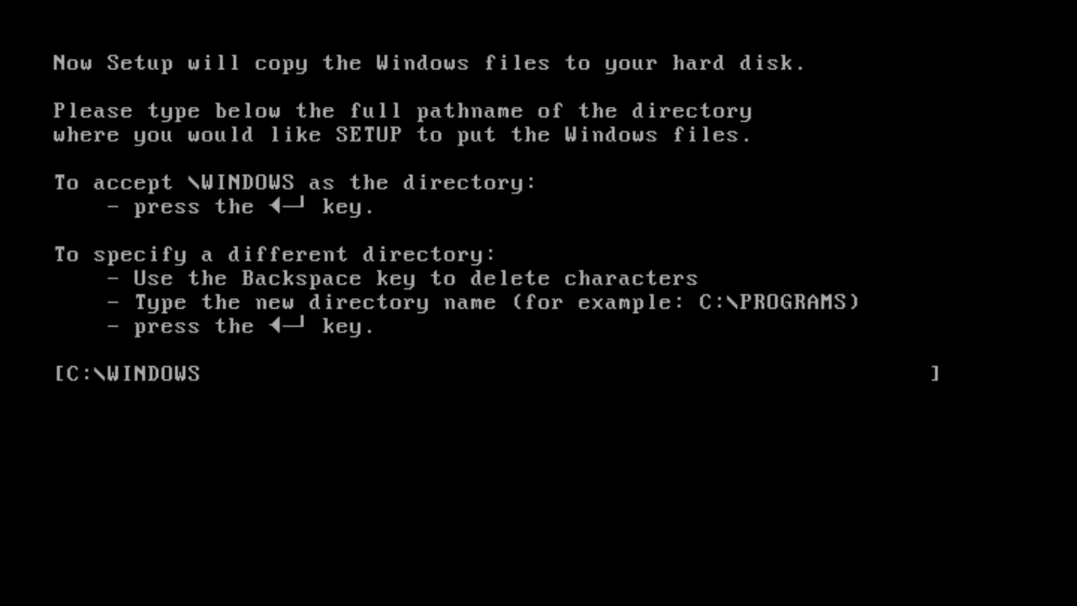
{"action": "key", "text": "Return"}
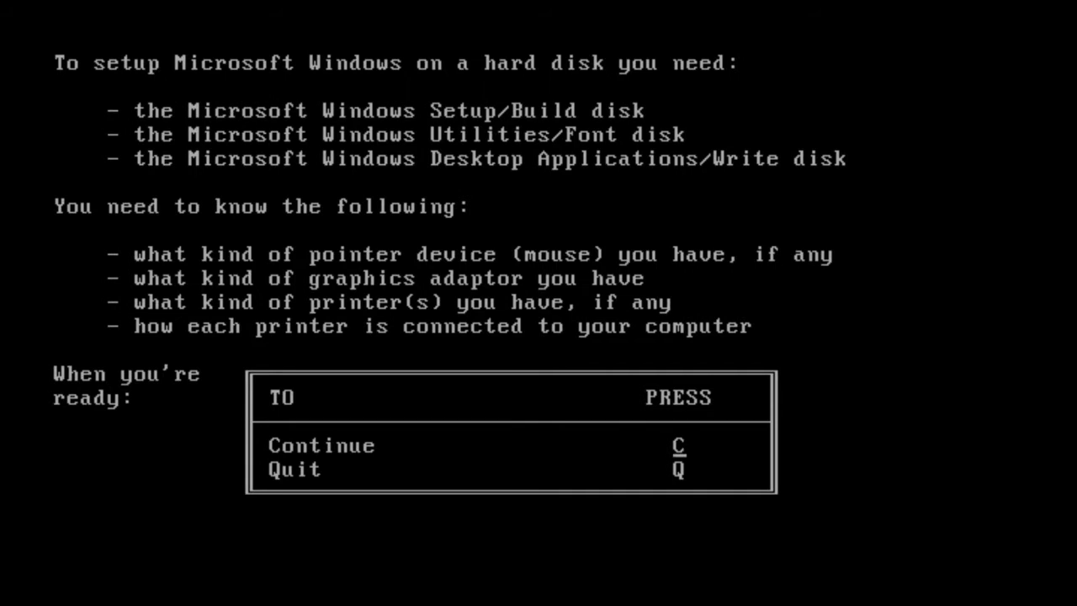
{"action": "key", "text": "c"}
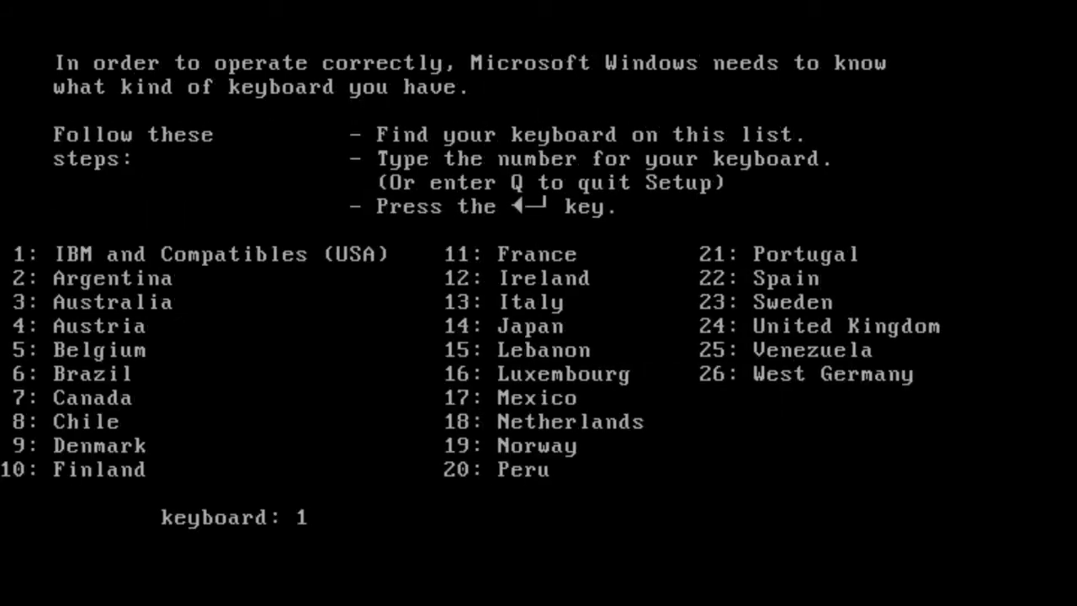
Configure Setup for keyboard 24 (United Kingdom), pointing device 7 (IBM Personal System/2 Mouse) and graphics adapter 2 (Model 50, 60, 80).
{"action": "type", "text": "24"}
{"action": "key", "text": "Return"}
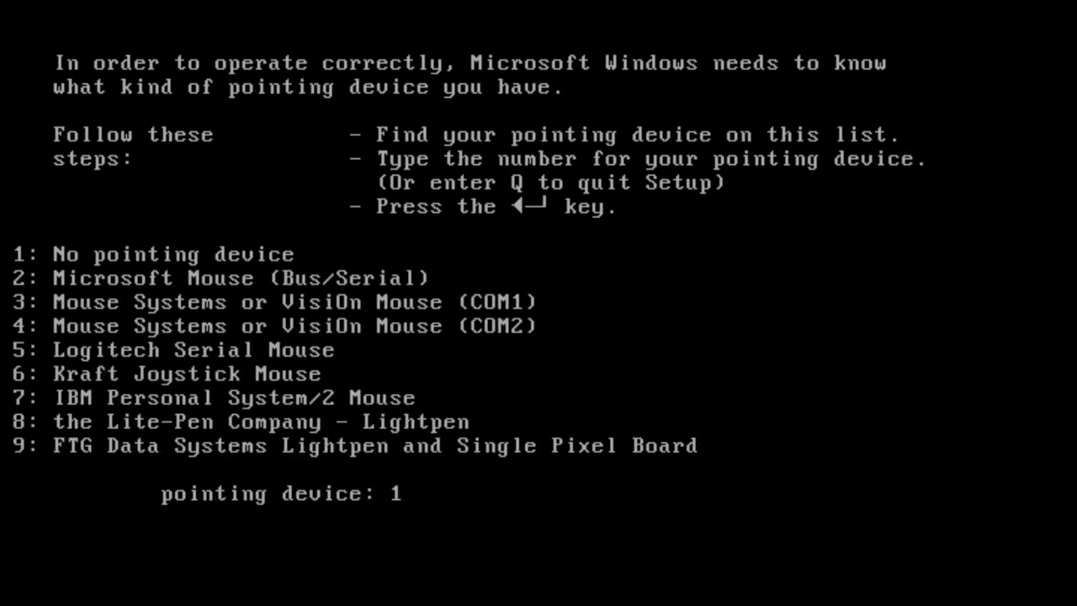
{"action": "type", "text": "7"}
{"action": "key", "text": "Return"}
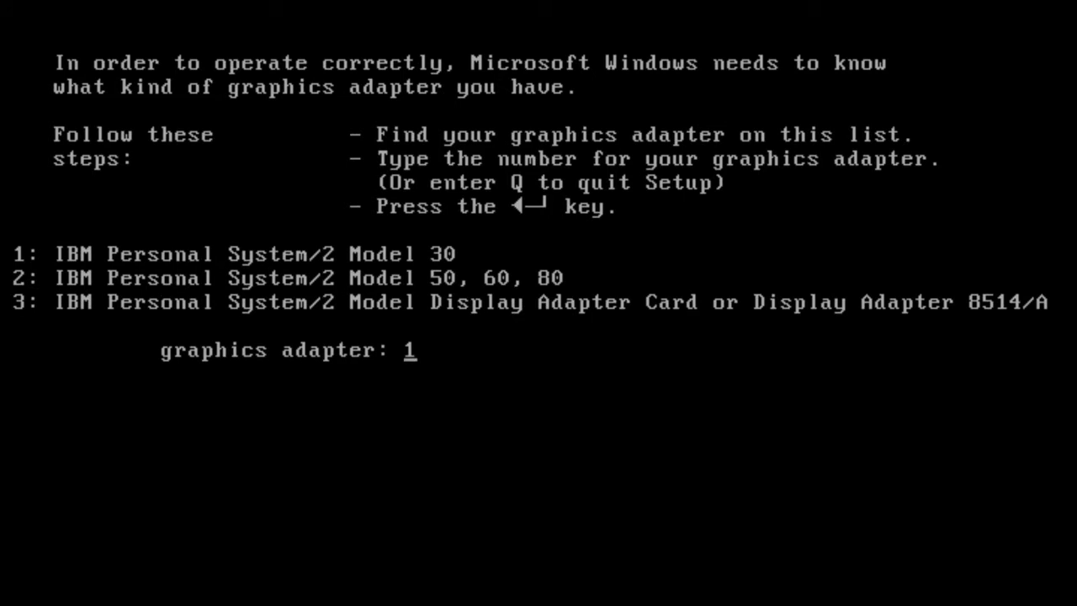
{"action": "type", "text": "2"}
{"action": "key", "text": "Return"}
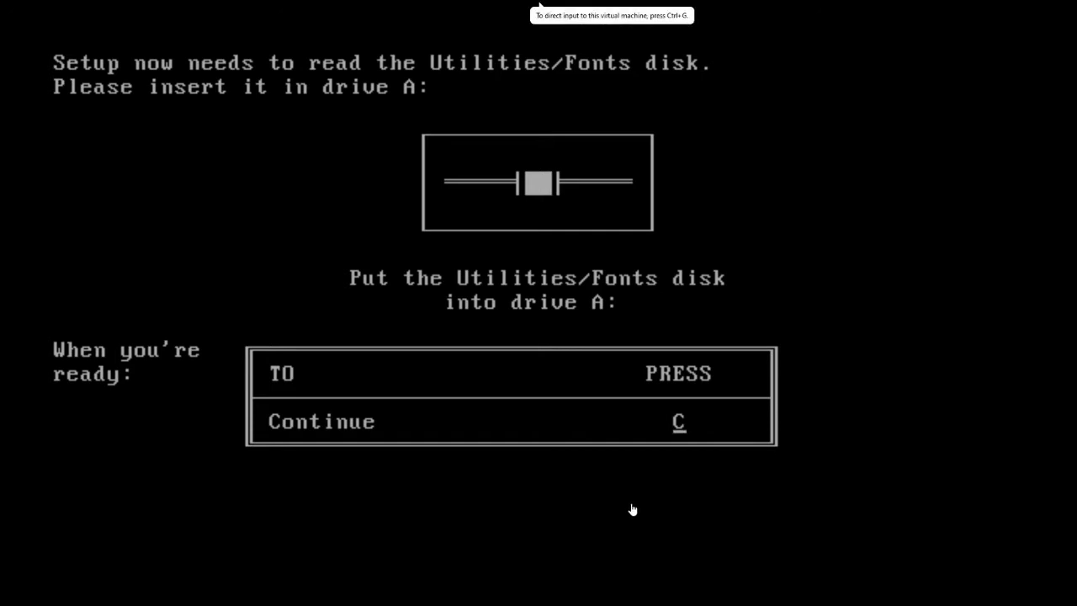
Load disk02 as the floppy image for the Utilities/Fonts disk, continue Setup and decline the printer/plotter setup.
{"action": "key", "text": "ctrl+d"}
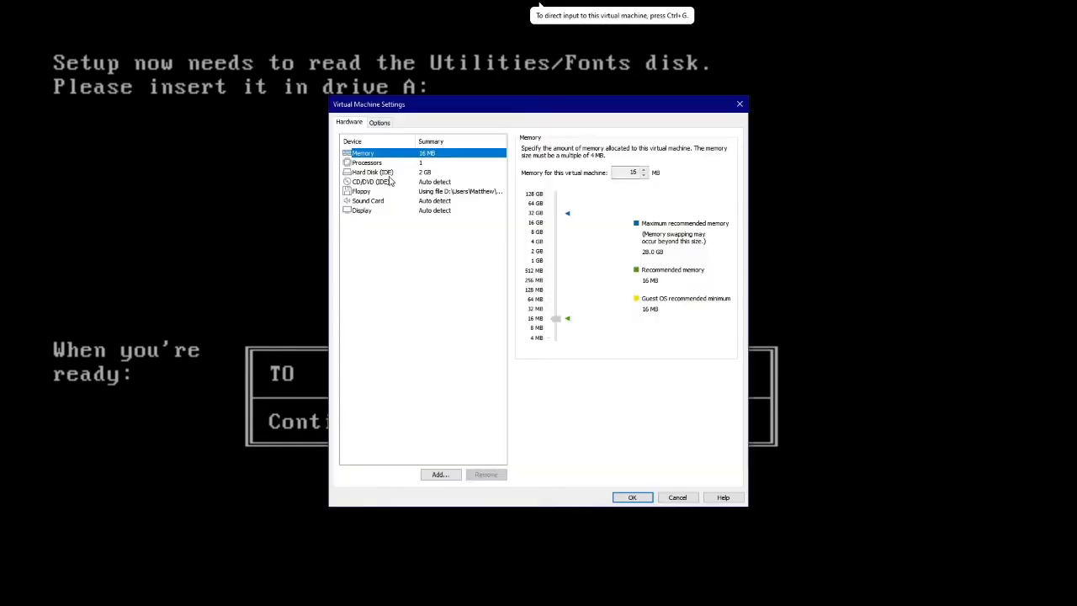
{"action": "left_click", "coordinate": [401, 193]}
{"action": "left_click", "coordinate": [705, 245]}
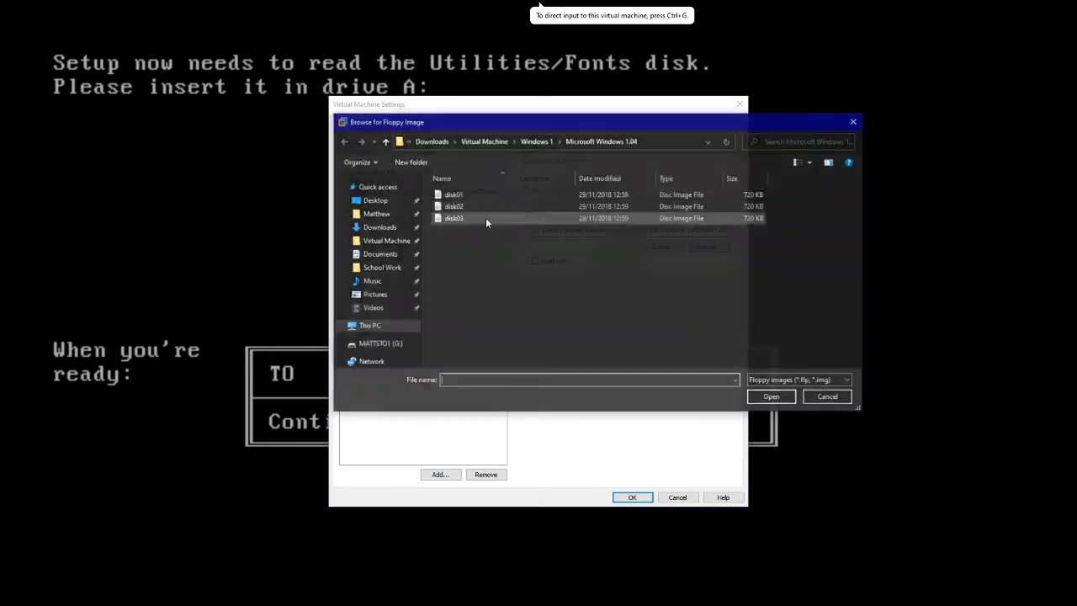
{"action": "double_click", "coordinate": [466, 206]}
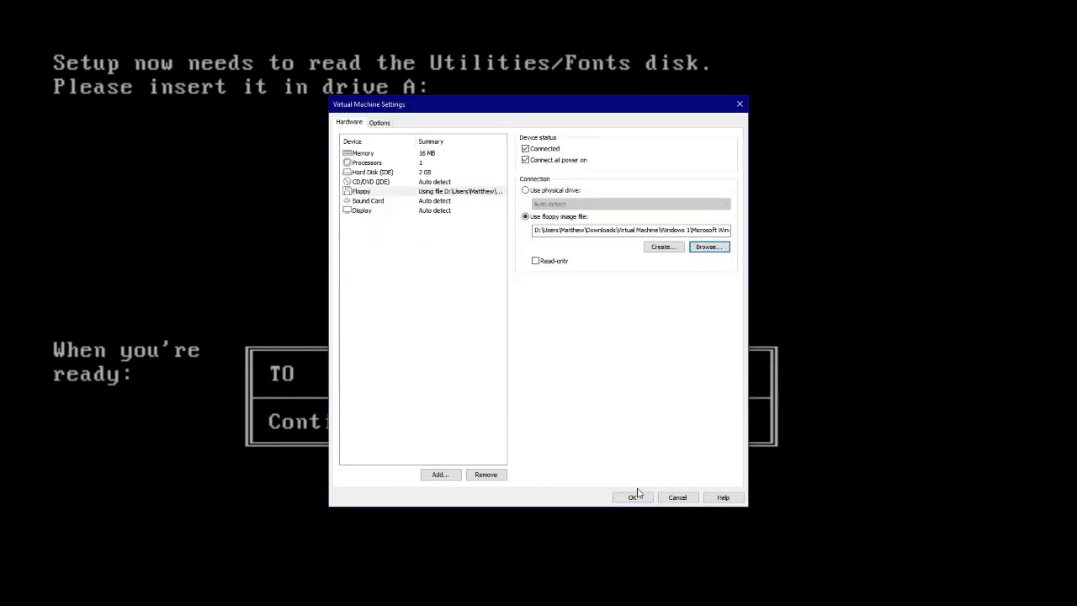
{"action": "key", "text": "Return"}
{"action": "left_click", "coordinate": [564, 353]}
{"action": "key", "text": "c"}
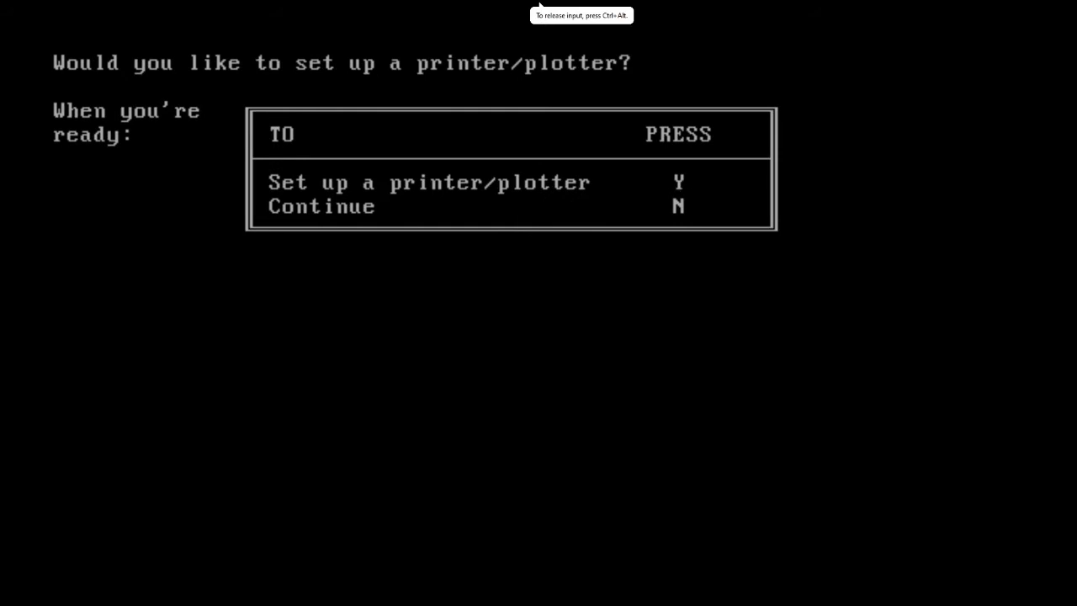
{"action": "key", "text": "n"}
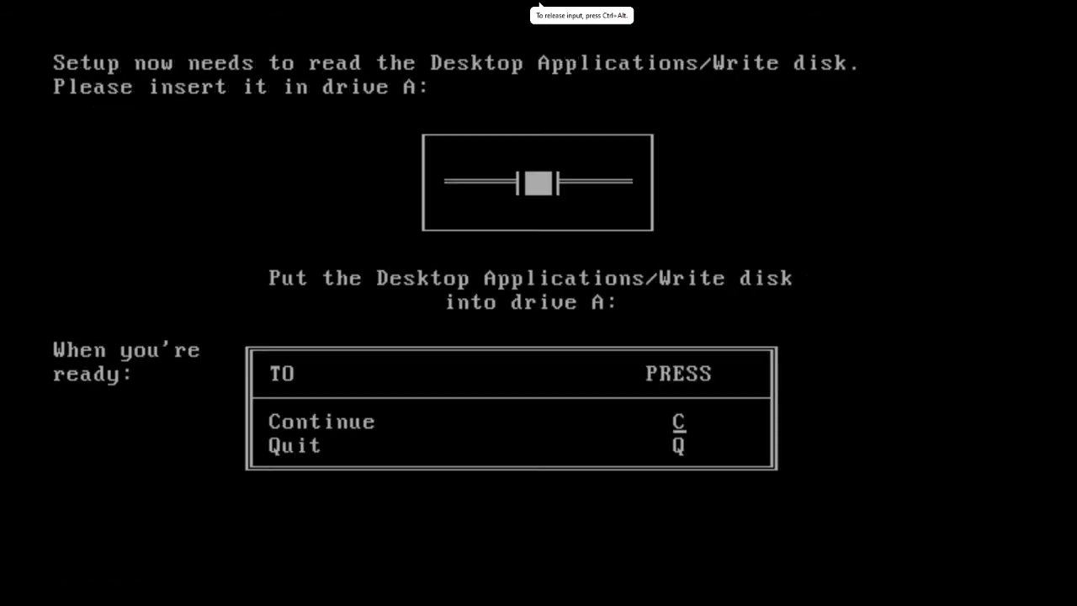
Load disk03 as the floppy image for the Desktop Applications/Write disk and continue Setup to completion.
{"action": "key", "text": "ctrl+alt"}
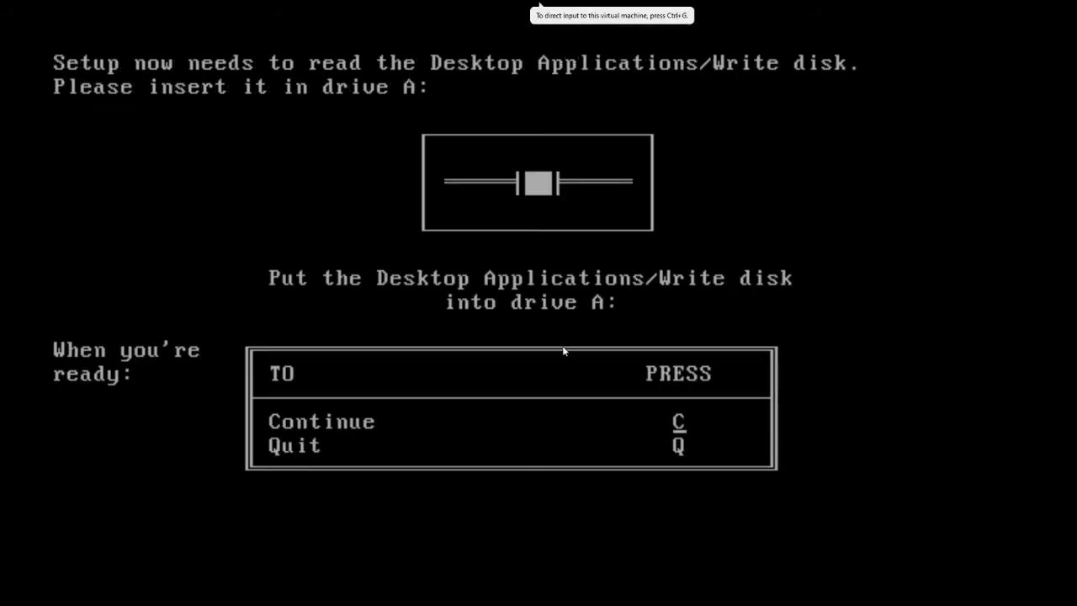
{"action": "key", "text": "ctrl+d"}
{"action": "left_click", "coordinate": [362, 191]}
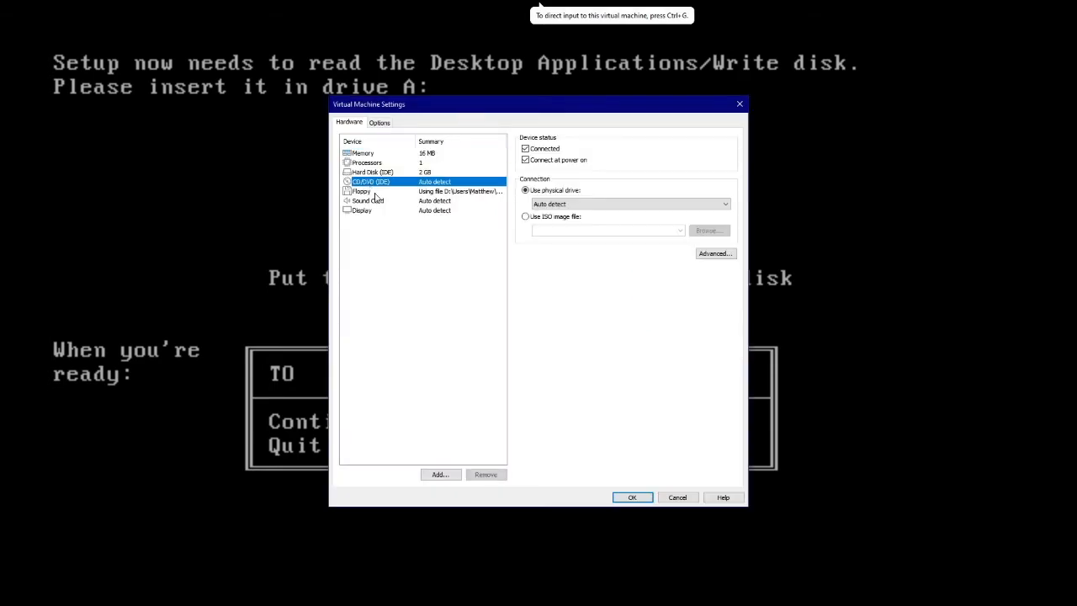
{"action": "left_click", "coordinate": [709, 246]}
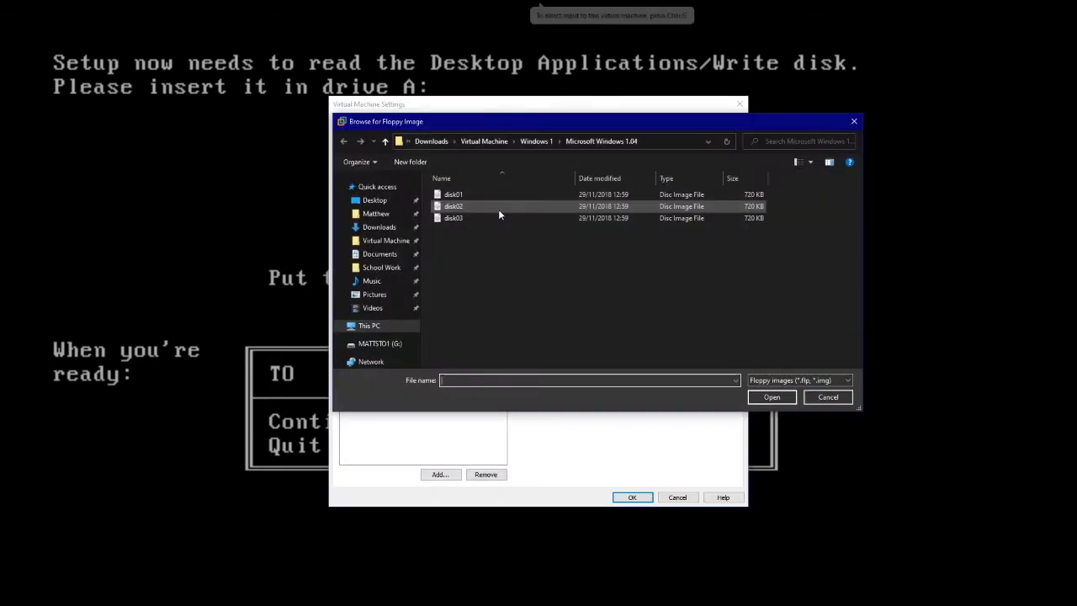
{"action": "left_click", "coordinate": [492, 219]}
{"action": "double_click", "coordinate": [492, 220]}
{"action": "left_click", "coordinate": [632, 497]}
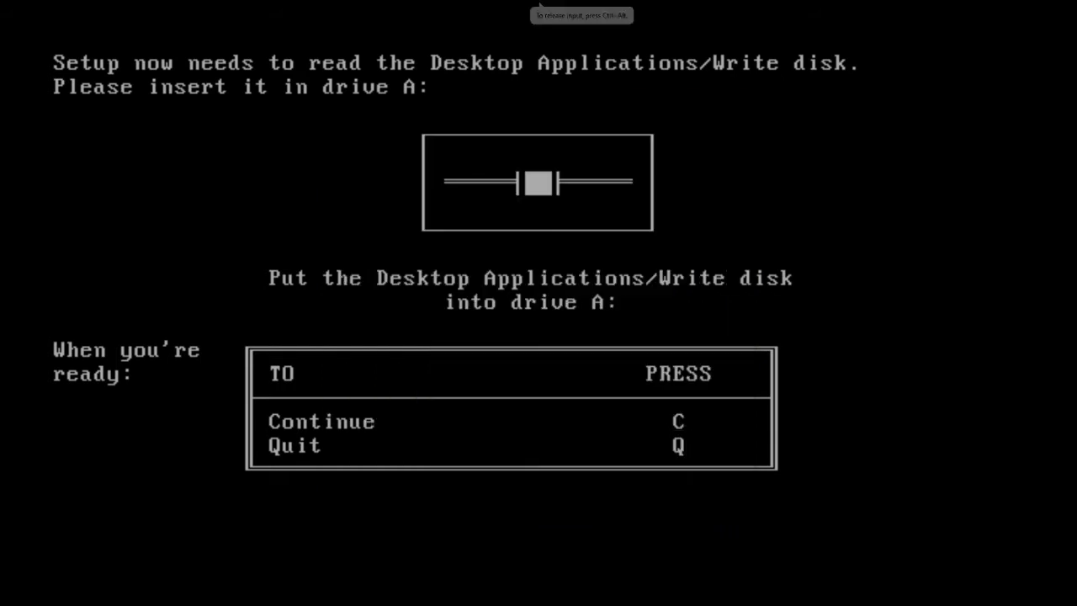
{"action": "key", "text": "c"}
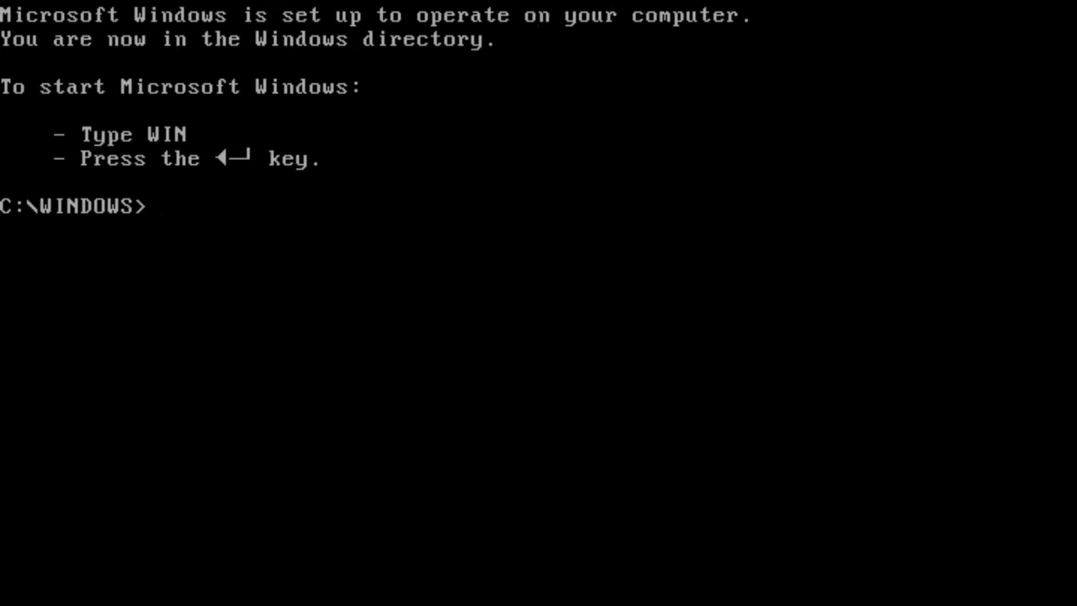
Start Windows with win, view the MS-DOS Executive version information and dismiss it.
{"action": "type", "text": "win"}
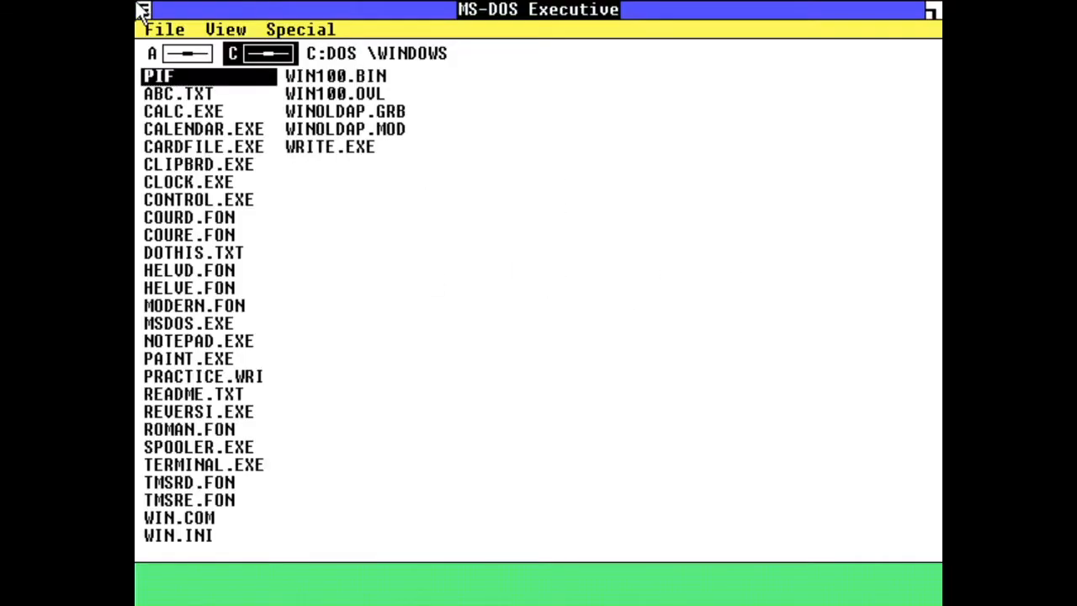
{"action": "left_click_drag", "start_coordinate": [280, 26], "coordinate": [210, 138]}
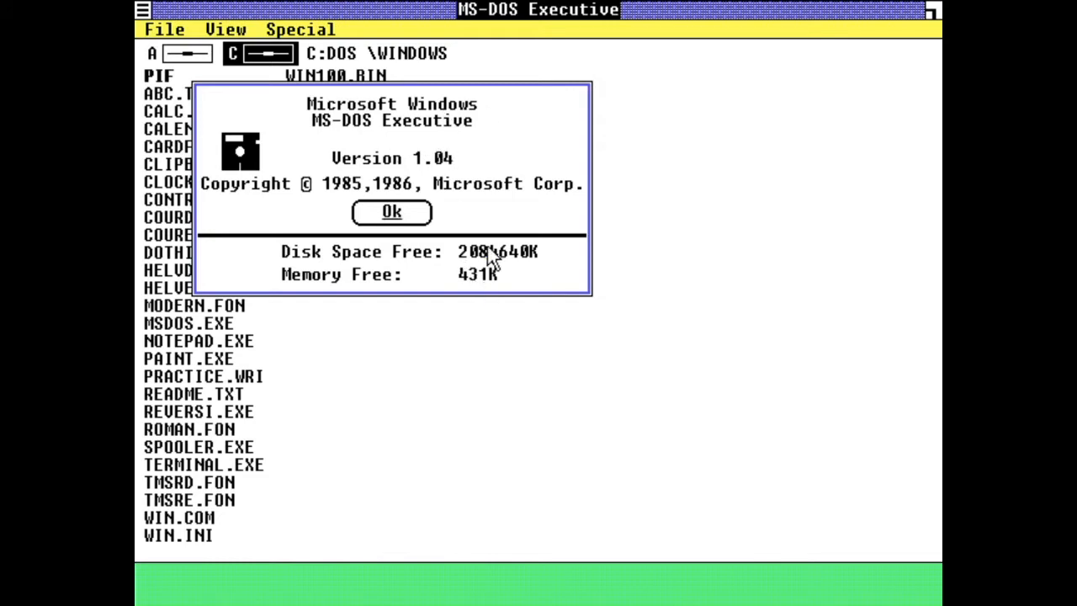
{"action": "left_click", "coordinate": [387, 212]}
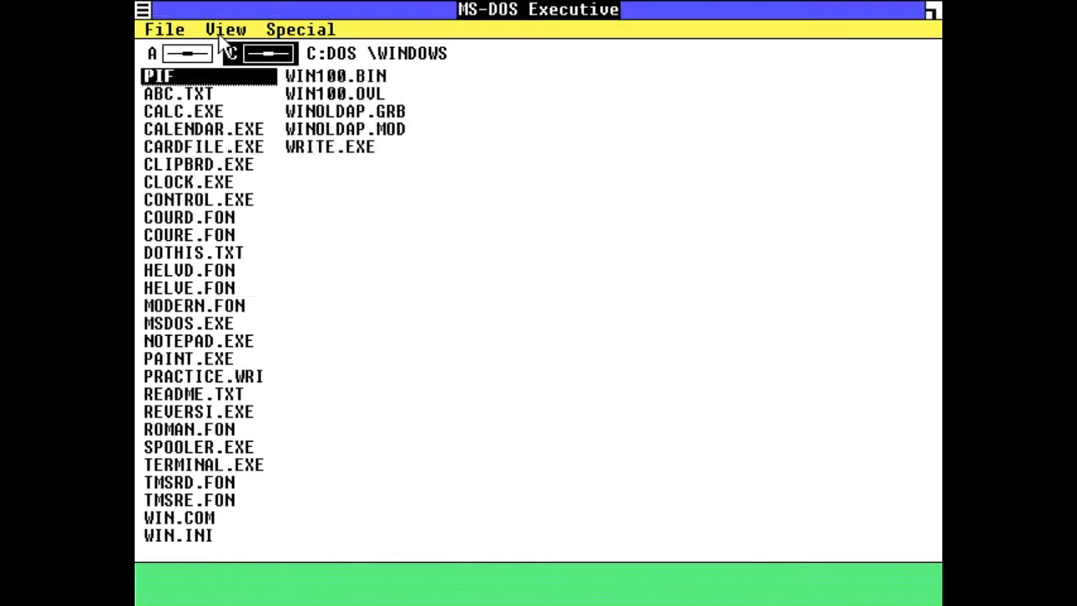
View ABC.TXT in Notepad twice, closing the window each time to return to MS-DOS Executive.
{"action": "double_click", "coordinate": [202, 94]}
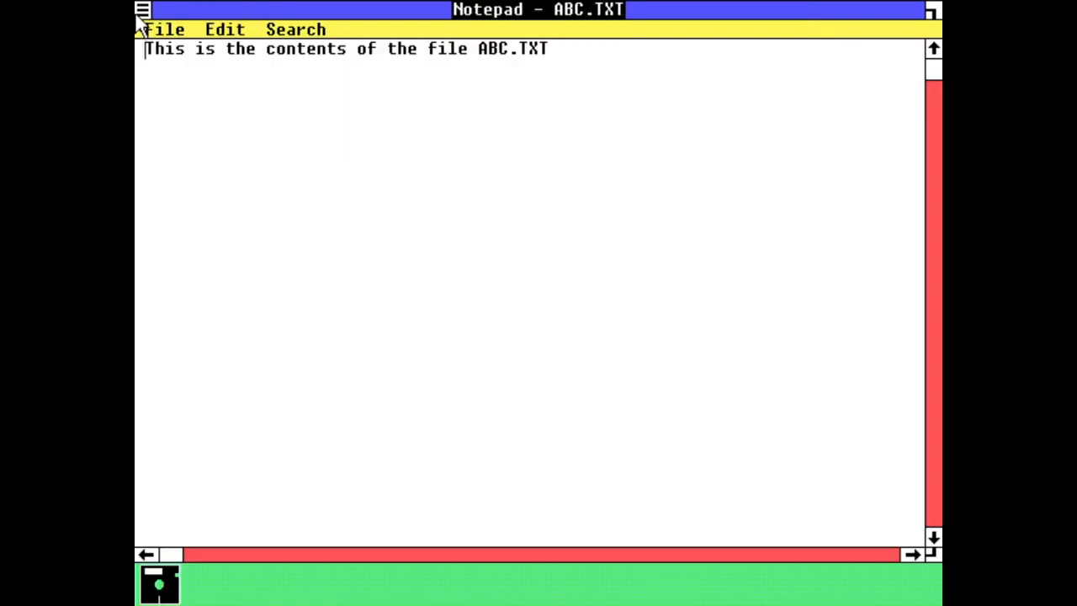
{"action": "left_click_drag", "start_coordinate": [141, 14], "coordinate": [180, 105]}
{"action": "double_click", "coordinate": [179, 95]}
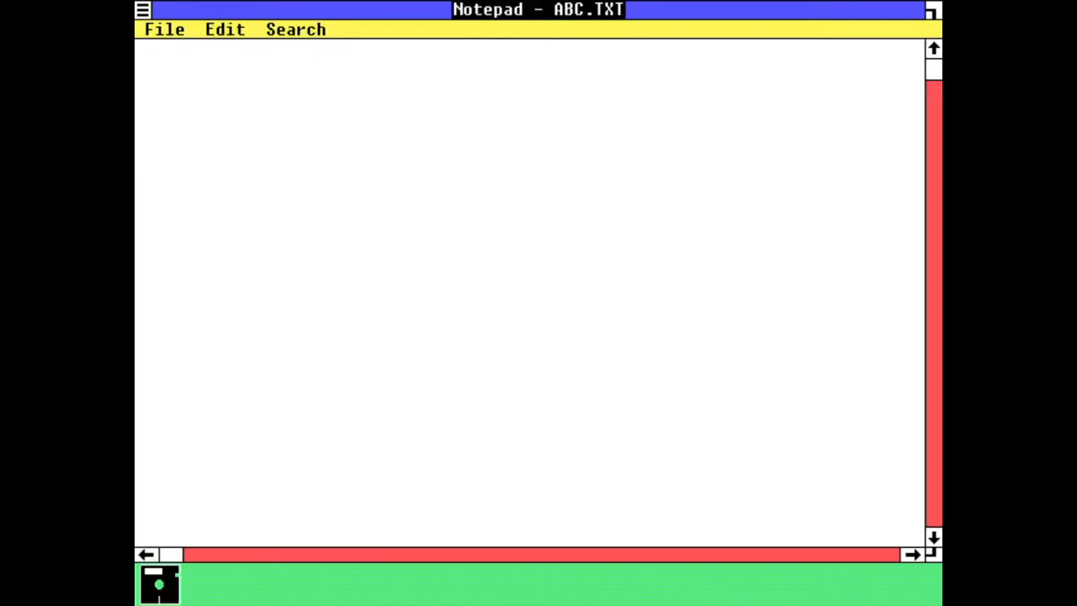
{"action": "left_click_drag", "start_coordinate": [144, 11], "coordinate": [175, 99]}
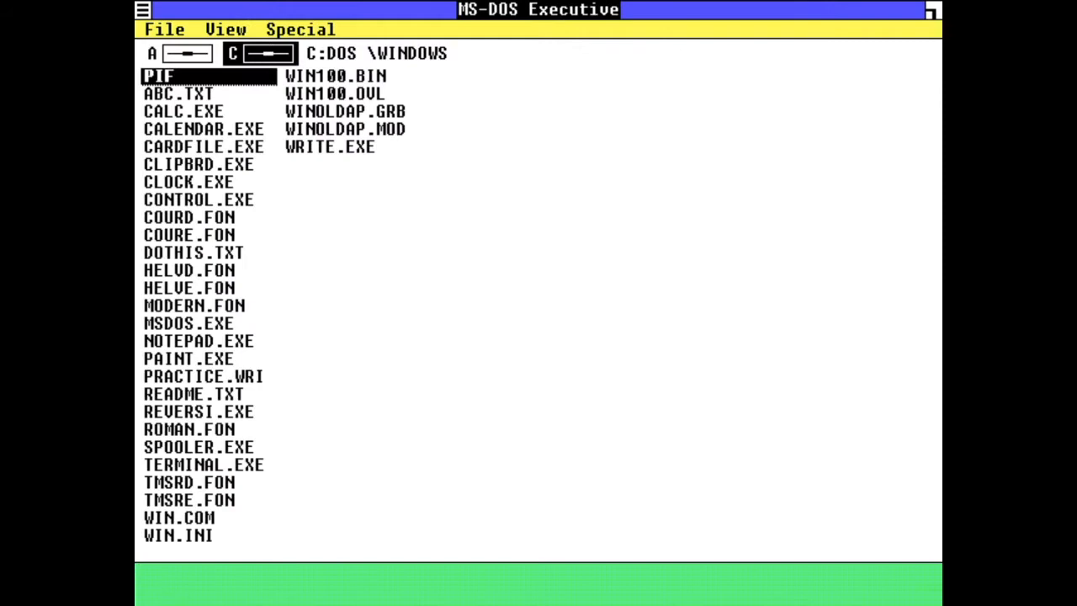
Launch CALC.EXE, calculate 1 + 1 and close the calculator.
{"action": "left_click", "coordinate": [190, 110]}
{"action": "double_click", "coordinate": [190, 112]}
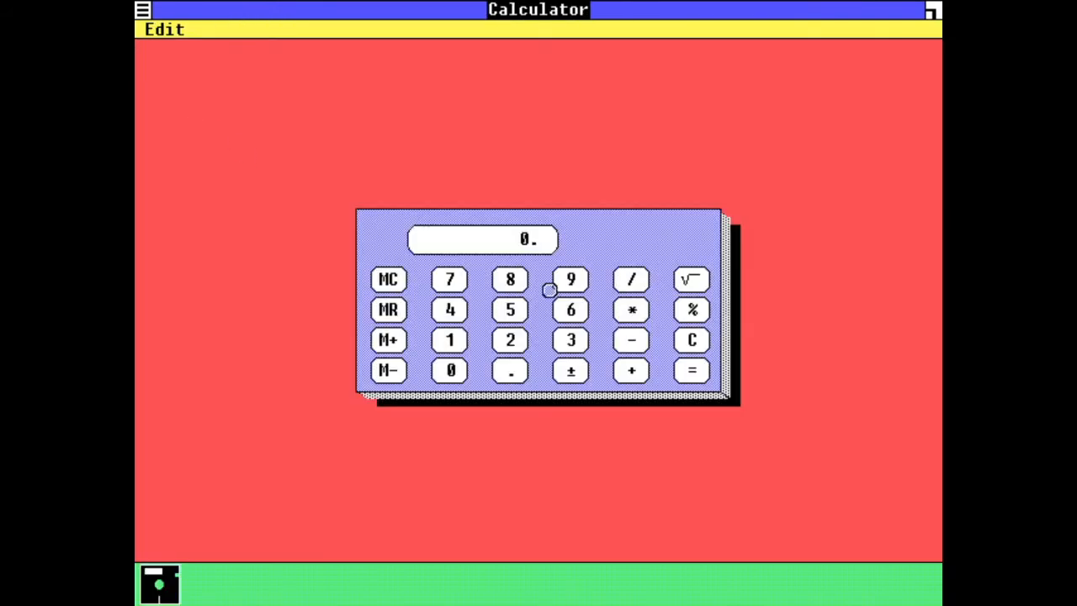
{"action": "left_click", "coordinate": [454, 341]}
{"action": "left_click", "coordinate": [702, 374]}
{"action": "left_click", "coordinate": [189, 26]}
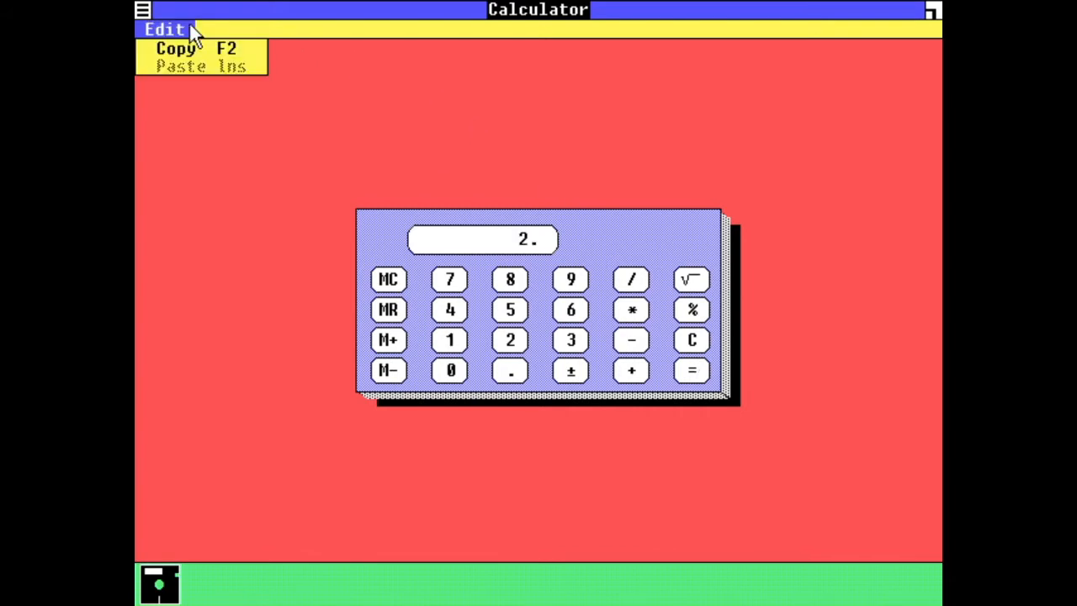
{"action": "double_click", "coordinate": [142, 11]}
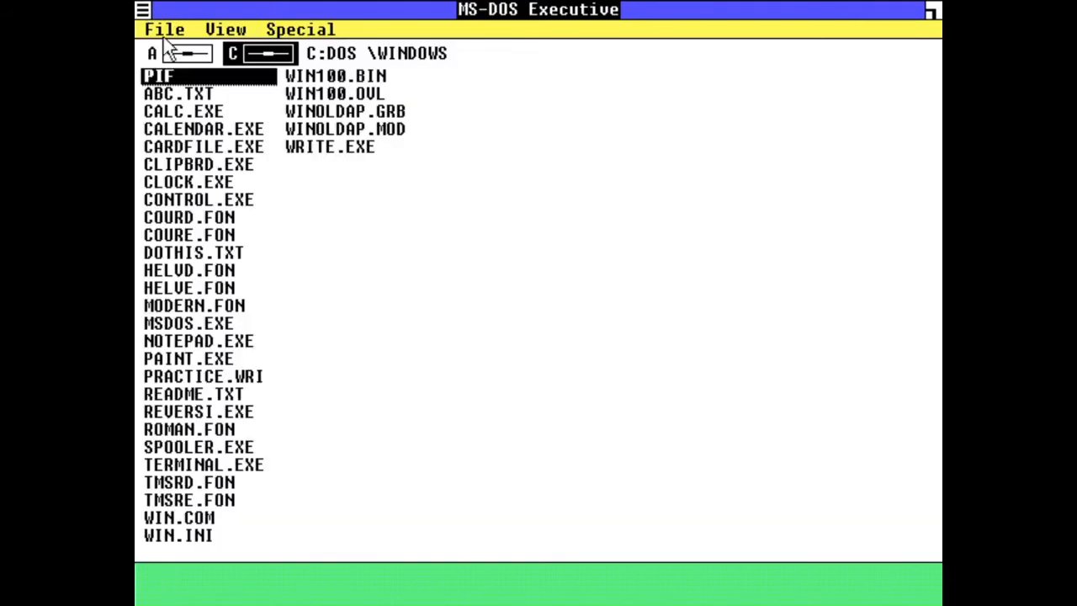
Launch CALENDAR.EXE and enter "Wake up" at 7:00, "Go to school" at 8:00 and "School Starts" at 9:00.
{"action": "double_click", "coordinate": [220, 131]}
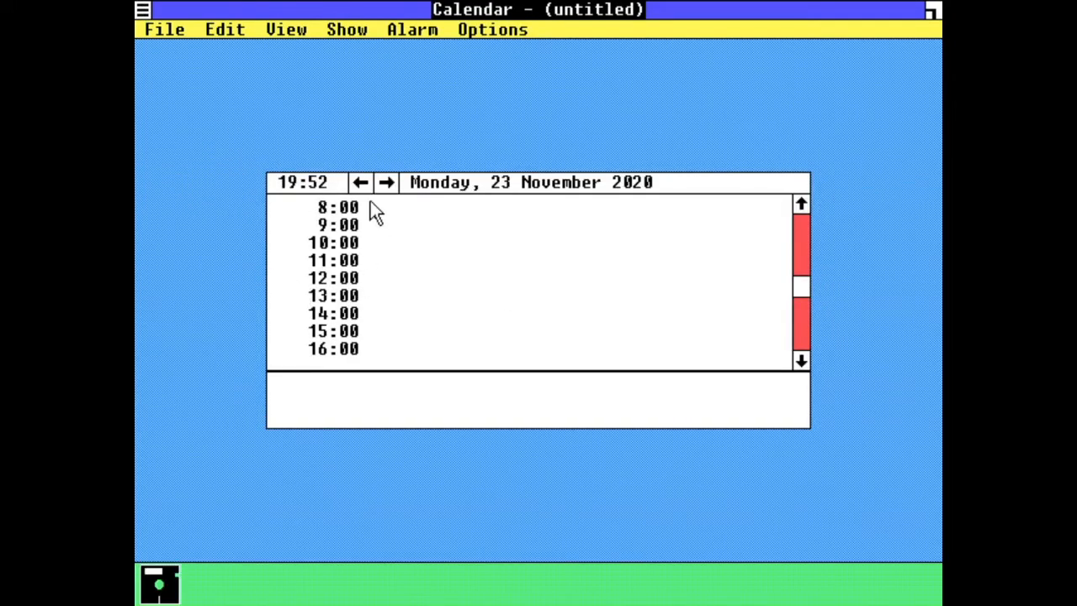
{"action": "type", "text": "He"}
{"action": "key", "text": "BackSpace"}
{"action": "key", "text": "BackSpace"}
{"action": "left_click", "coordinate": [800, 204]}
{"action": "left_click", "coordinate": [329, 209]}
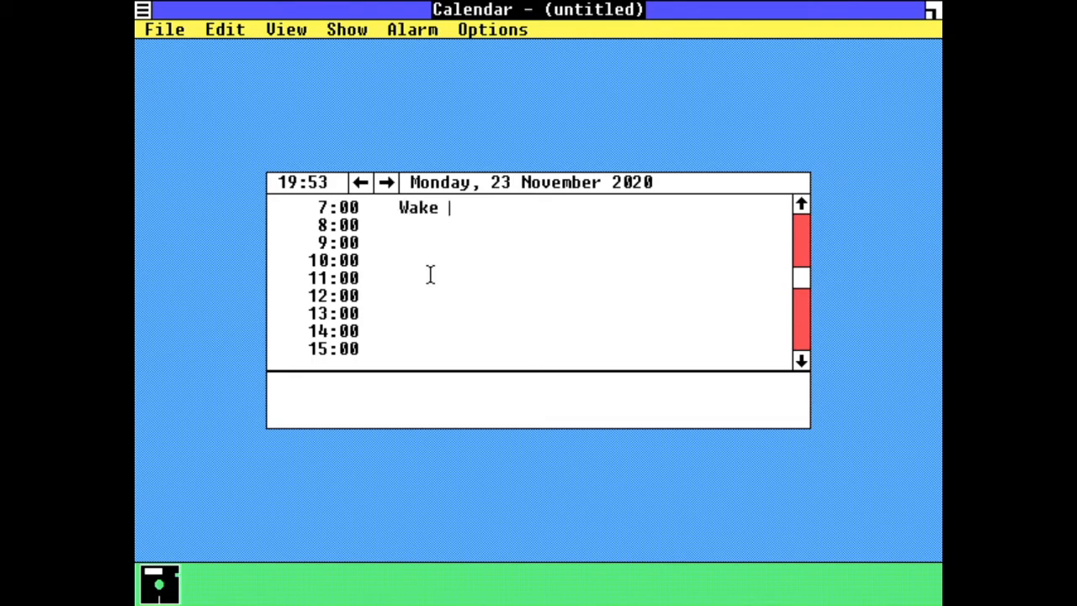
{"action": "key", "text": "Return"}
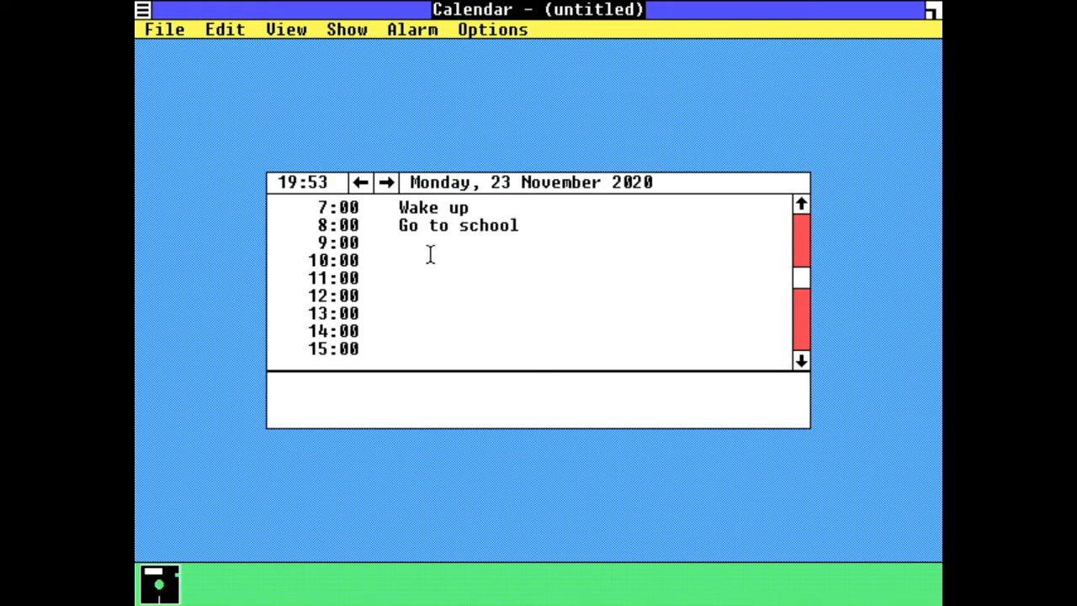
{"action": "type", "text": "chool Sy"}
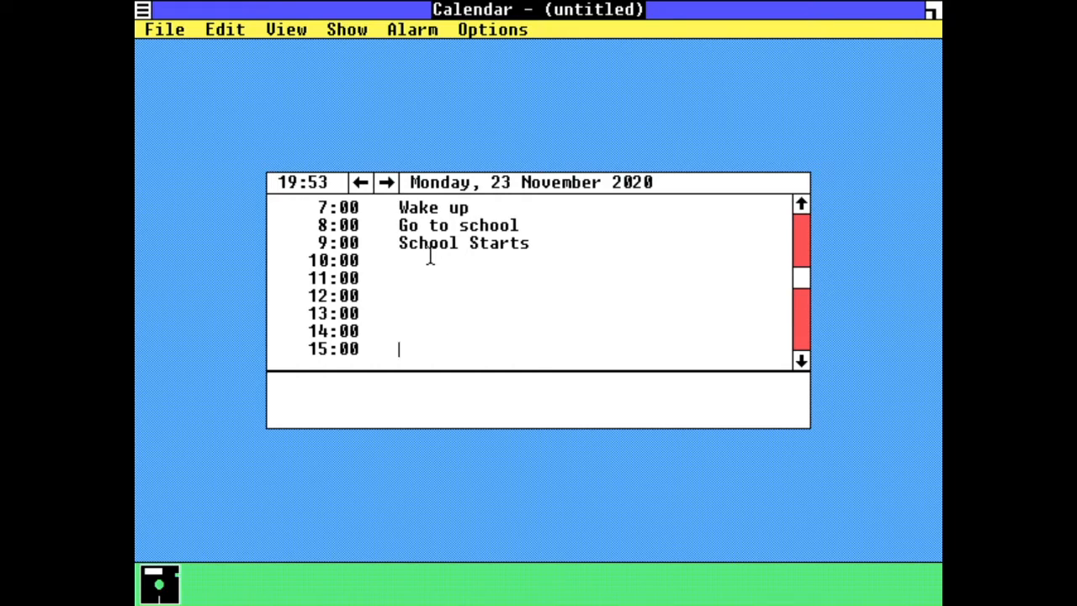
{"action": "key", "text": "Down"}
{"action": "left_click", "coordinate": [494, 30]}
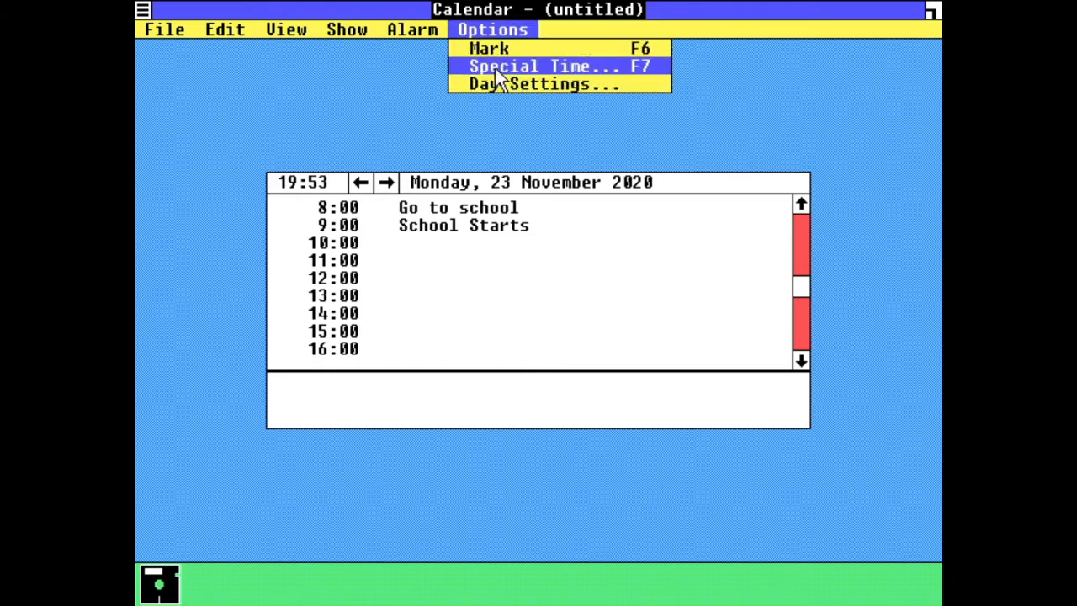
{"action": "left_click", "coordinate": [496, 67]}
{"action": "left_click", "coordinate": [462, 142]}
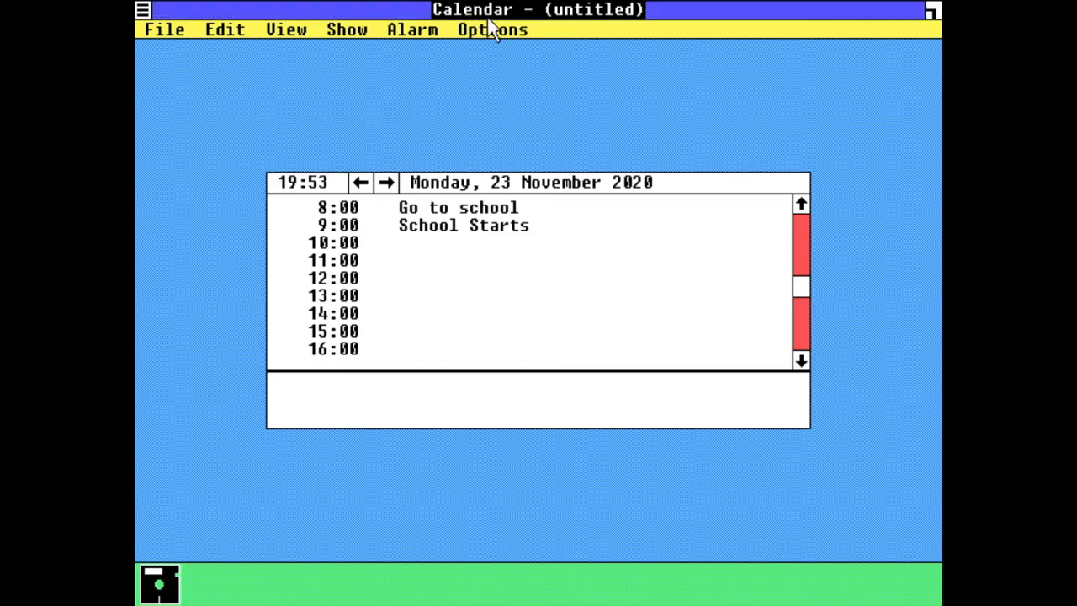
Set the calendar's day interval to 30 minutes.
{"action": "left_click", "coordinate": [490, 28]}
{"action": "left_click", "coordinate": [499, 86]}
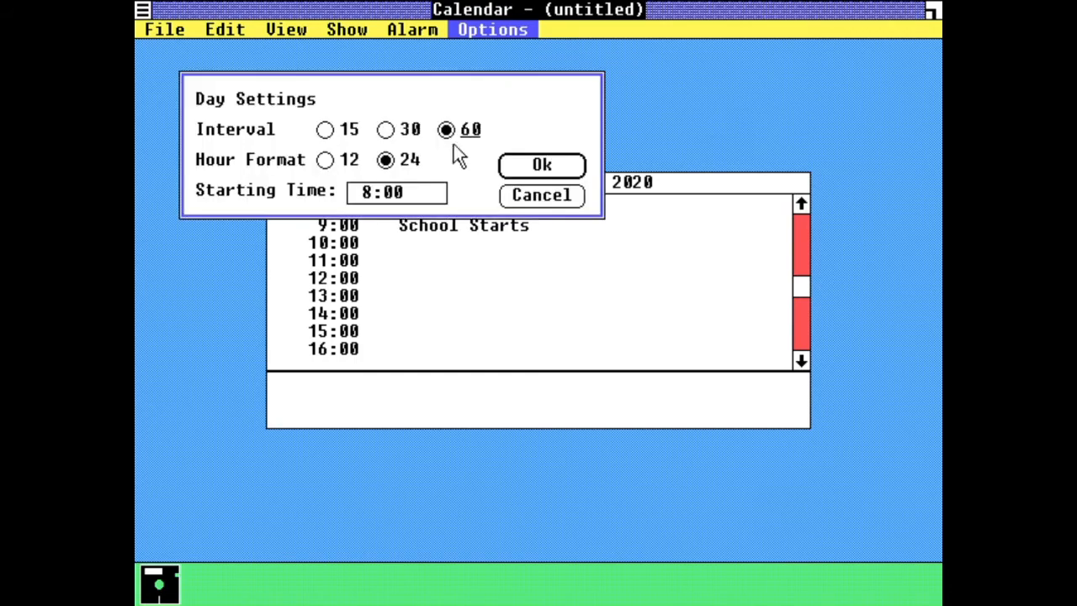
{"action": "left_click", "coordinate": [561, 174]}
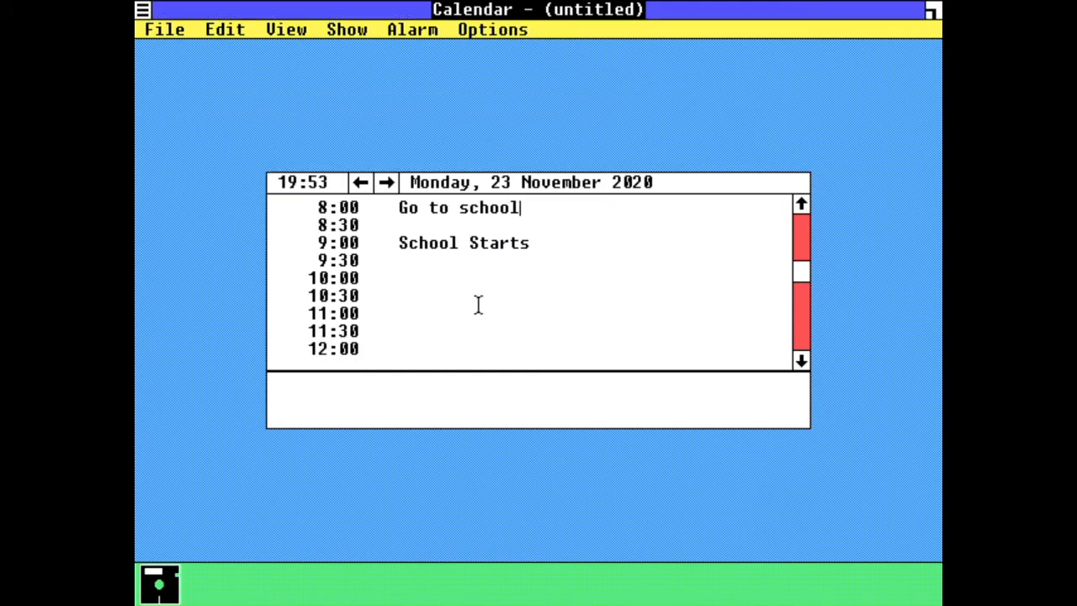
{"action": "left_click", "coordinate": [493, 29]}
{"action": "left_click", "coordinate": [501, 71]}
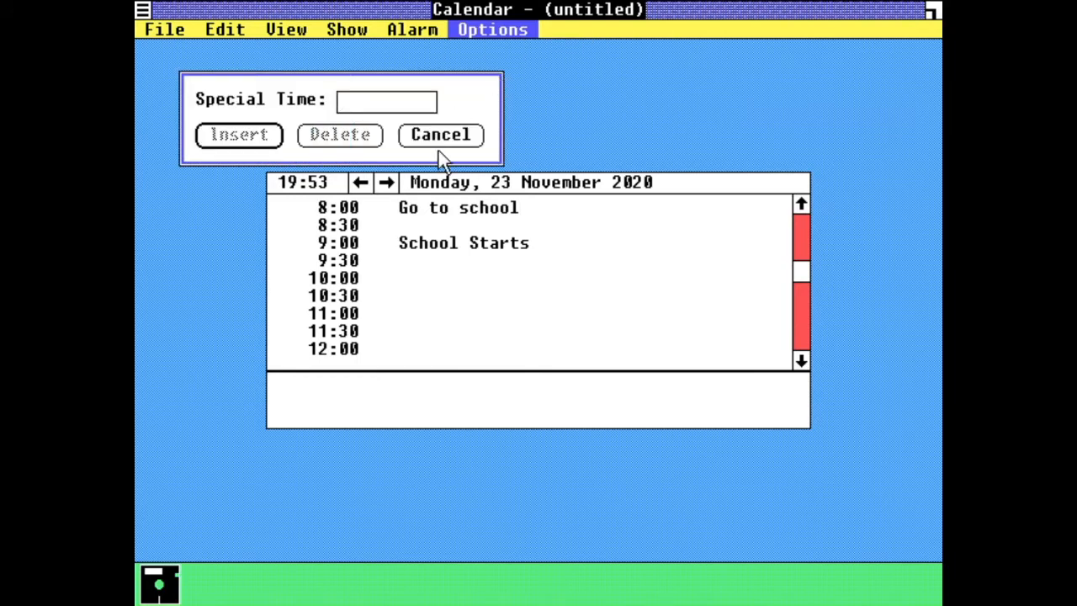
{"action": "left_click", "coordinate": [473, 136]}
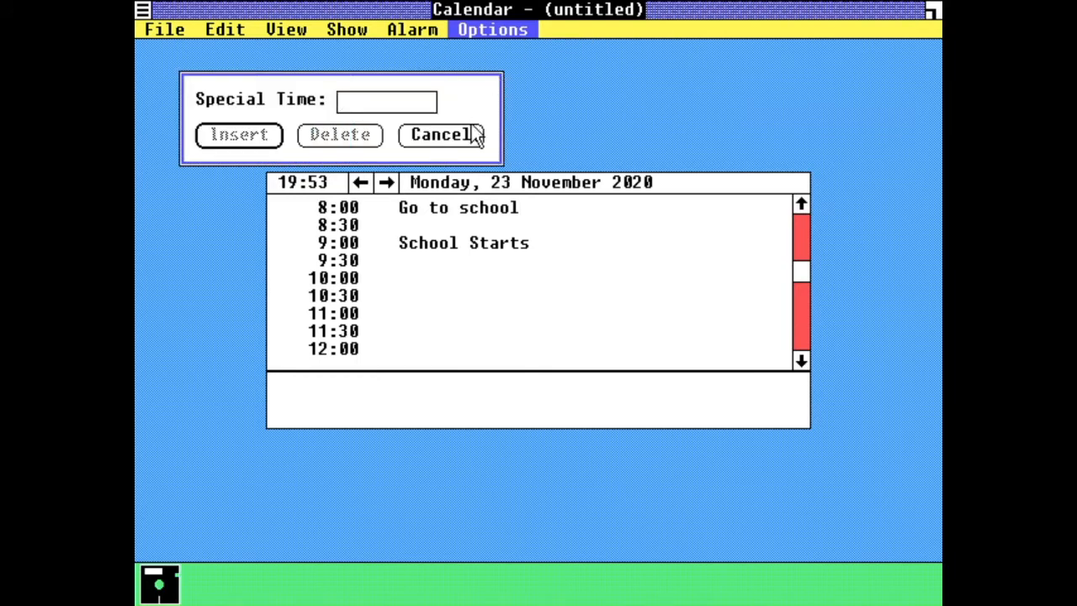
{"action": "left_click", "coordinate": [465, 30]}
{"action": "left_click", "coordinate": [509, 95]}
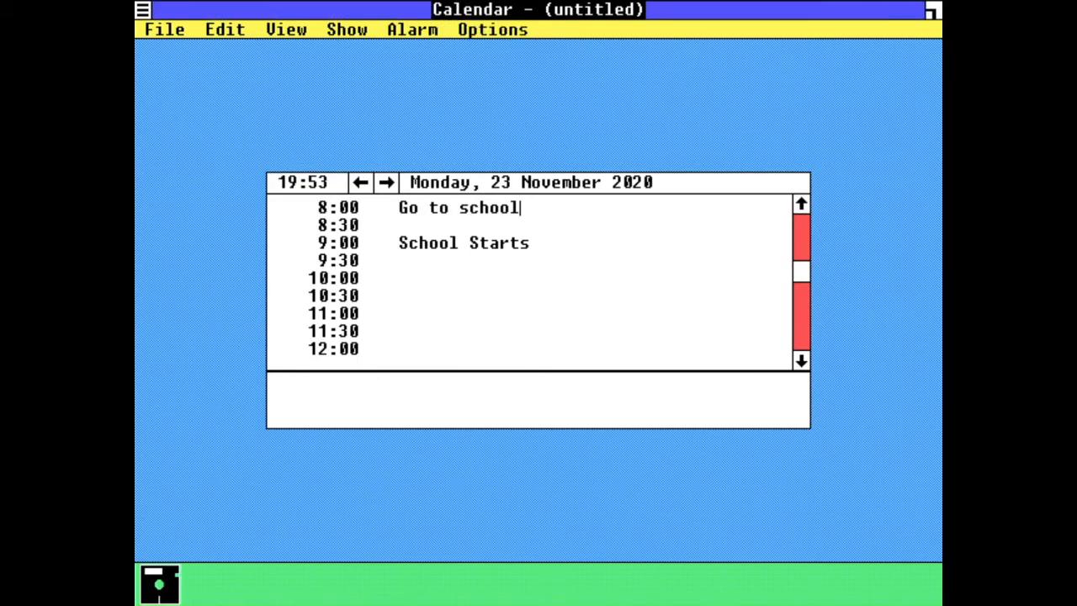
Look at the November 2020 month view and the previous day, and return to the day view for 23 November.
{"action": "double_click", "coordinate": [520, 183]}
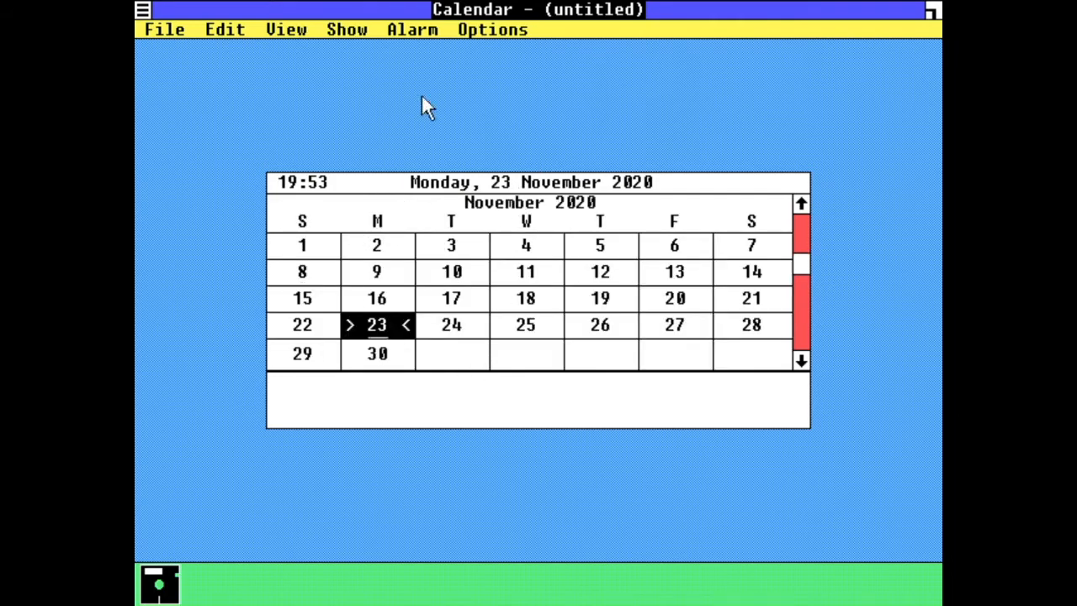
{"action": "double_click", "coordinate": [361, 321]}
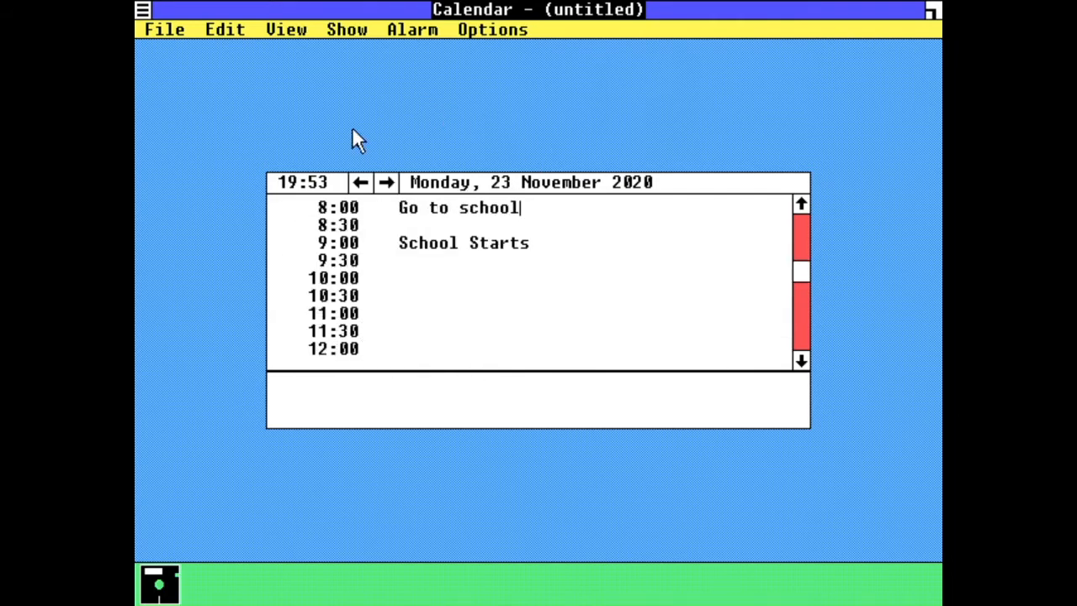
{"action": "left_click", "coordinate": [360, 180]}
{"action": "double_click", "coordinate": [425, 182]}
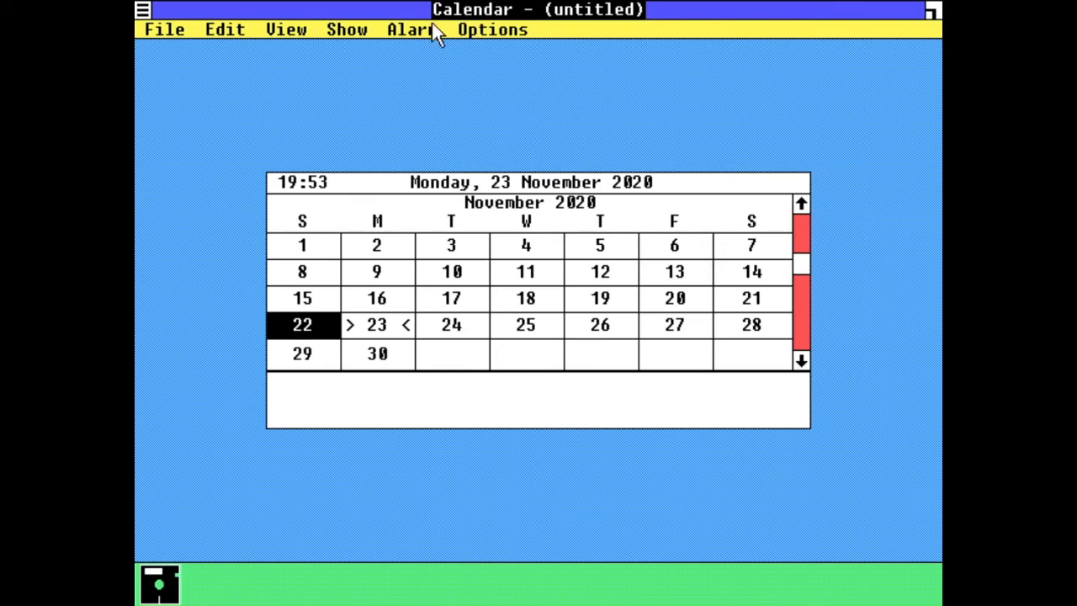
{"action": "double_click", "coordinate": [376, 326]}
Set the starting time in the calendar's Day Settings to 20:00.
{"action": "left_click", "coordinate": [471, 31]}
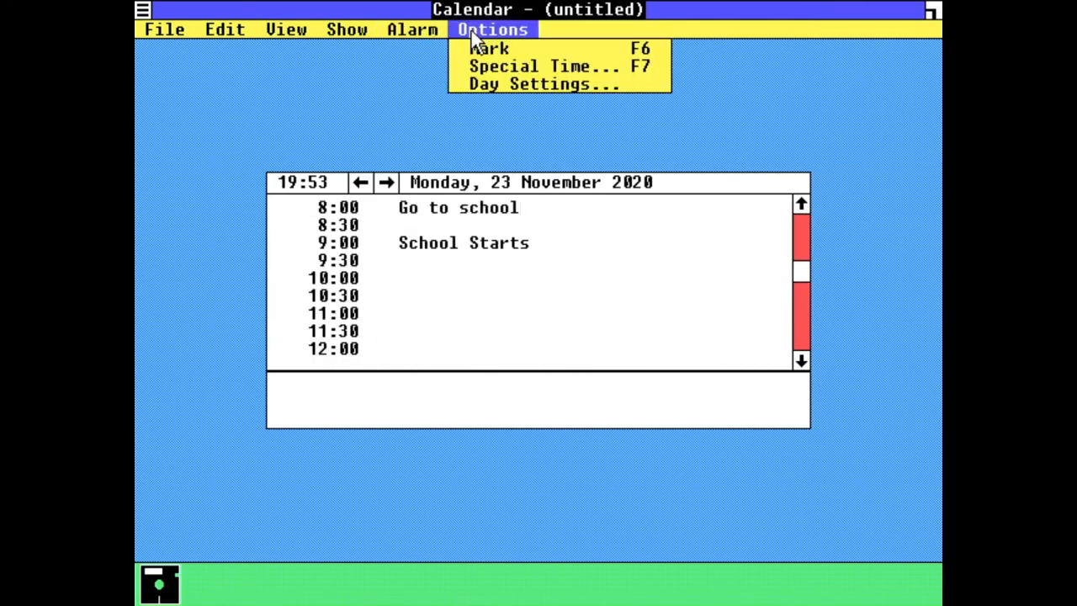
{"action": "left_click", "coordinate": [486, 86]}
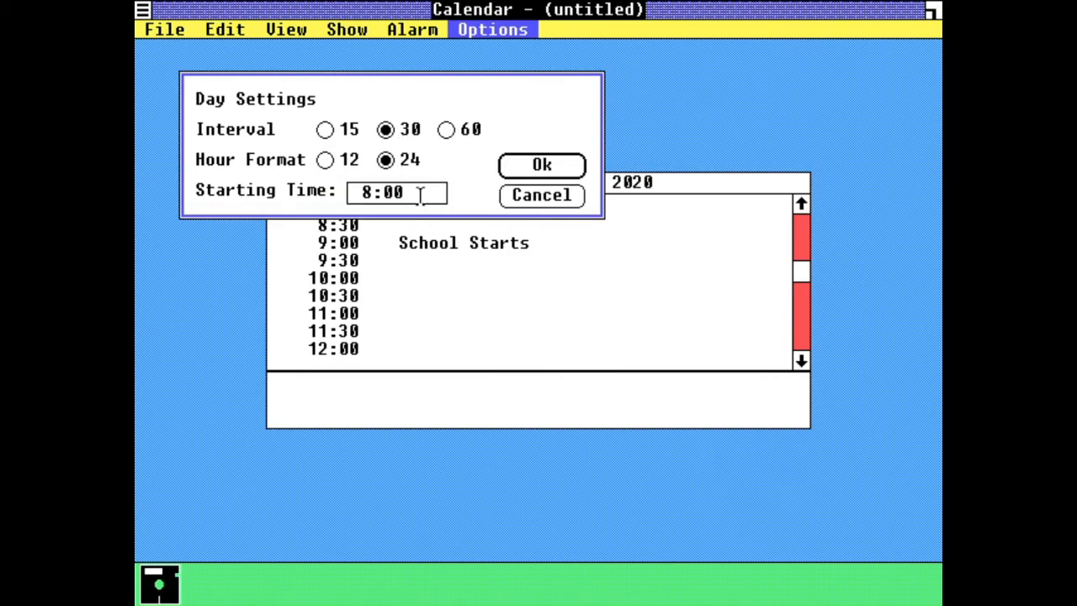
{"action": "left_click_drag", "start_coordinate": [419, 193], "coordinate": [197, 212]}
{"action": "left_click", "coordinate": [590, 514]}
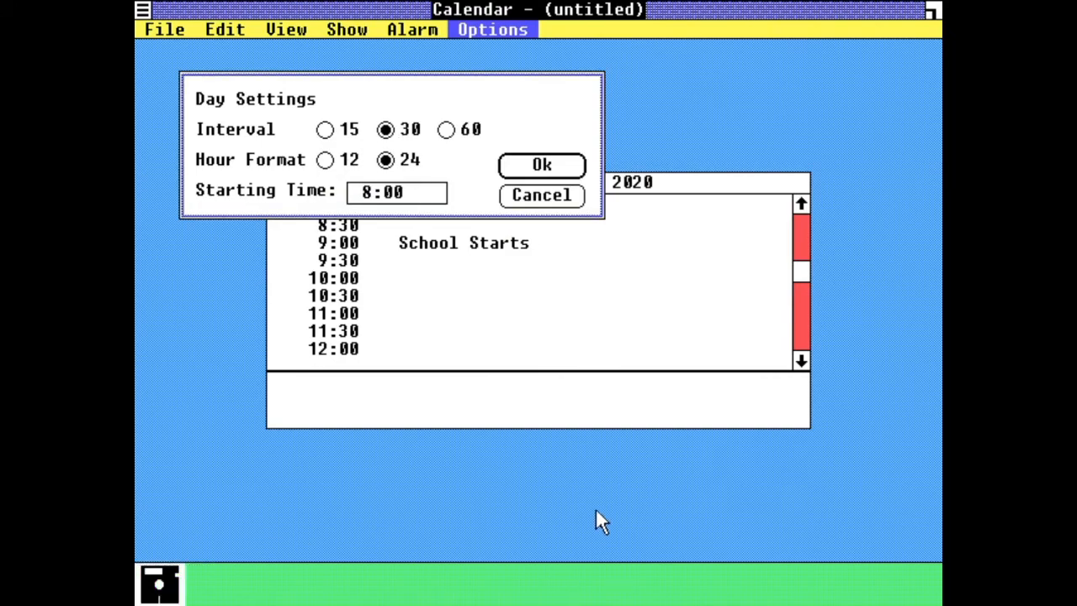
{"action": "key", "text": "ctrl+alt"}
{"action": "key", "text": "super"}
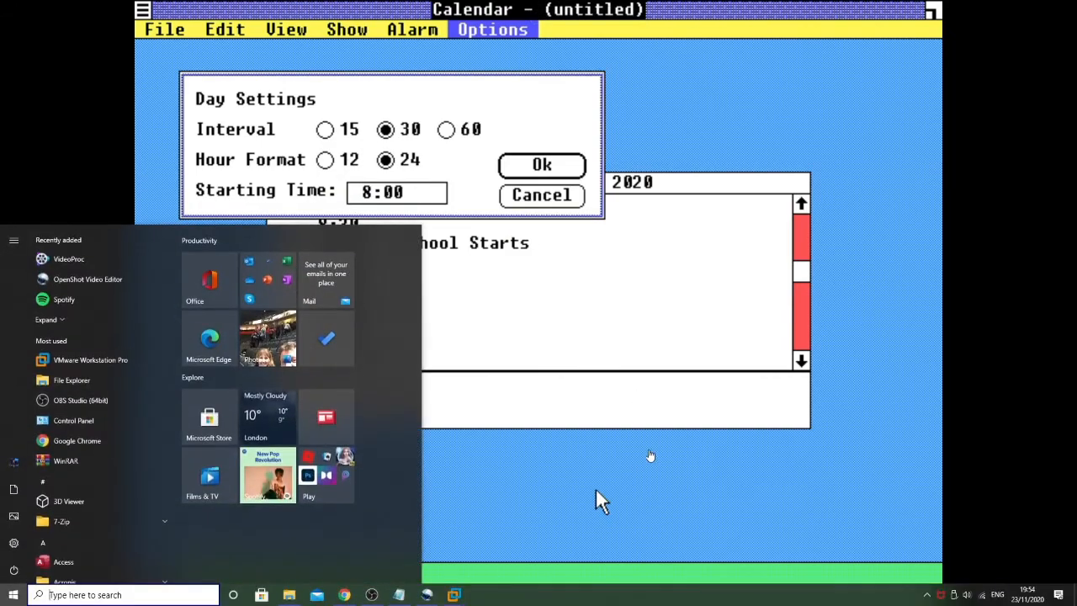
{"action": "left_click", "coordinate": [632, 419]}
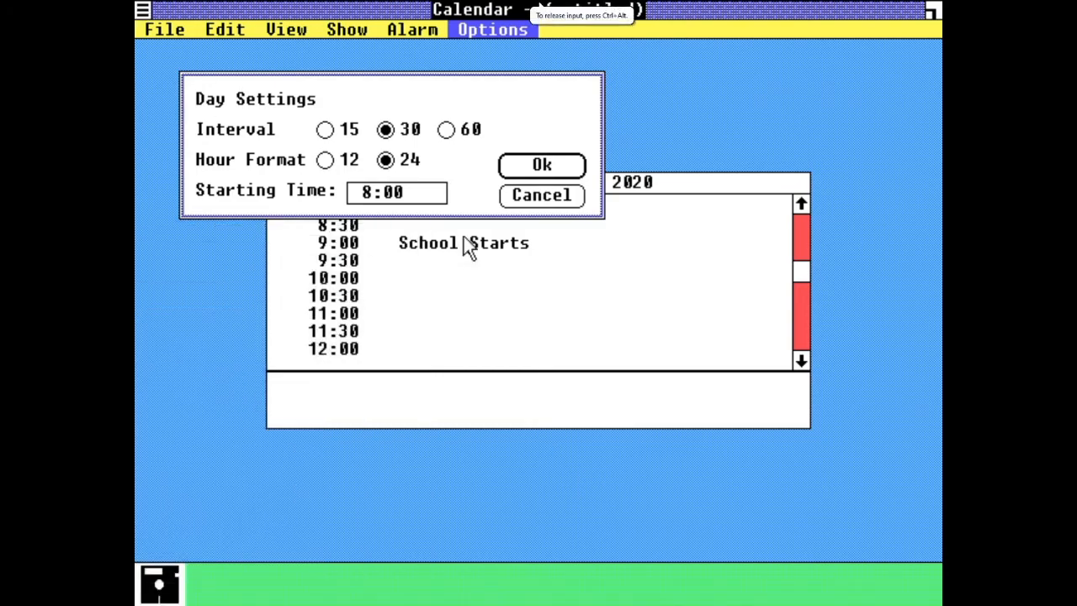
{"action": "left_click_drag", "start_coordinate": [420, 196], "coordinate": [173, 178]}
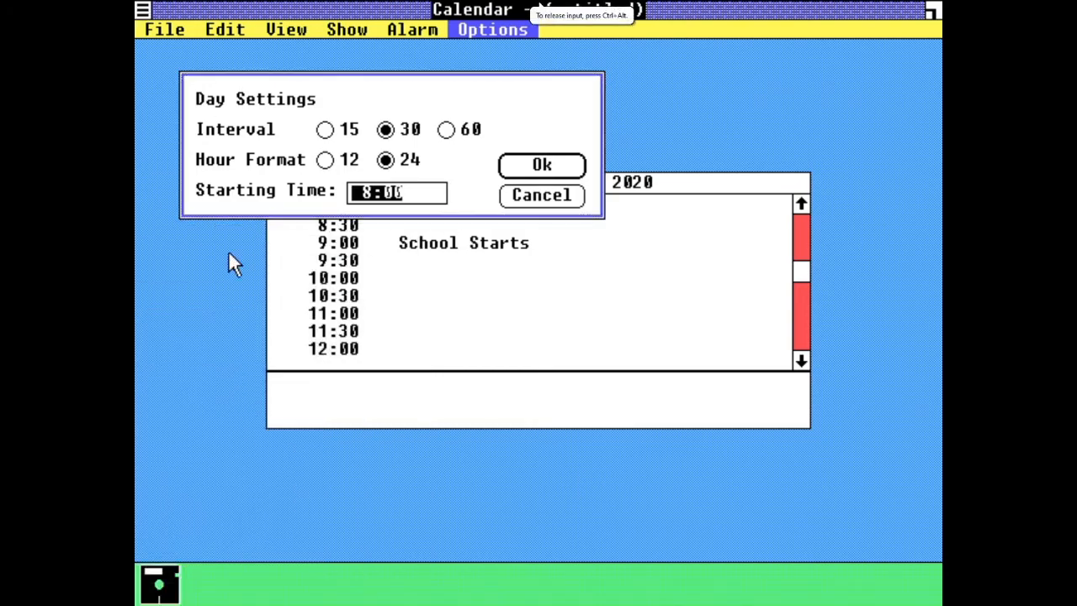
{"action": "type", "text": "20"}
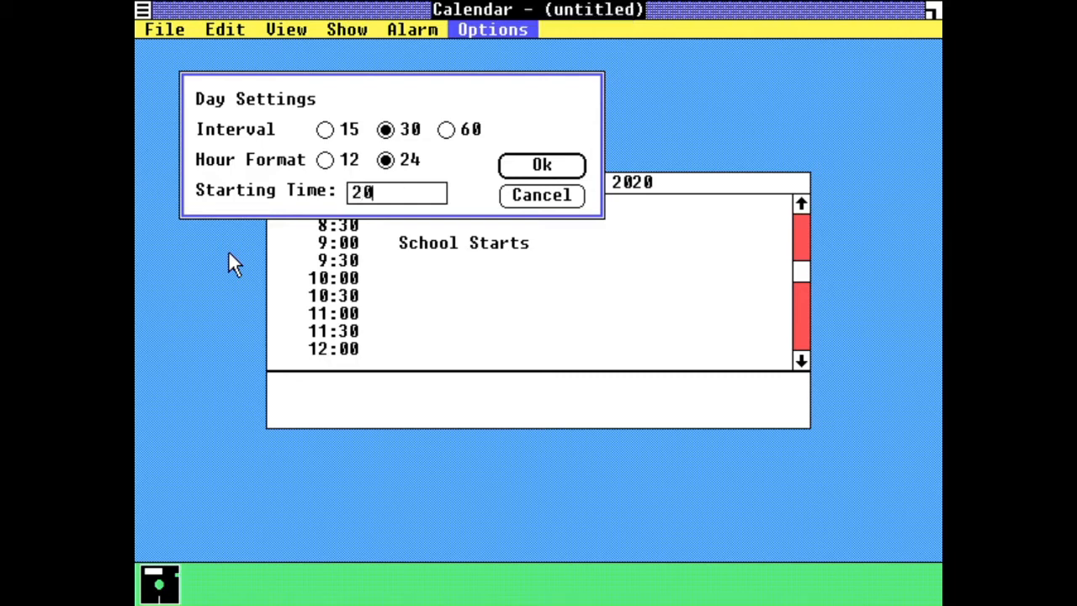
{"action": "key", "text": "Return"}
{"action": "key", "text": "Return"}
{"action": "type", "text": ":00"}
{"action": "key", "text": "Return"}
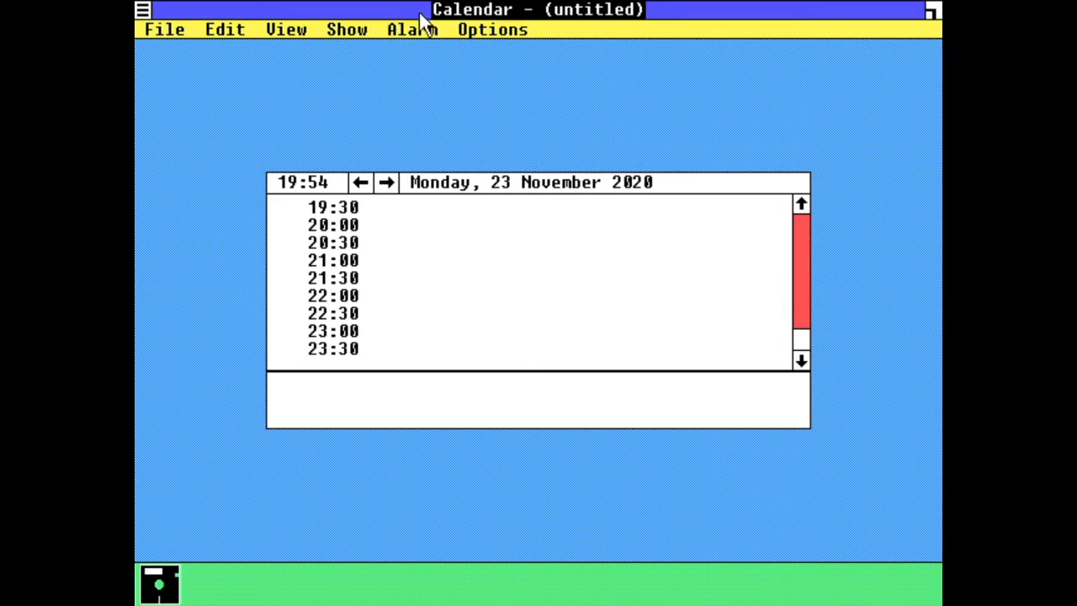
Close the untitled calendar without saving its changes.
{"action": "left_click_drag", "start_coordinate": [424, 34], "coordinate": [140, 12]}
{"action": "double_click", "coordinate": [139, 12]}
{"action": "left_click", "coordinate": [519, 352]}
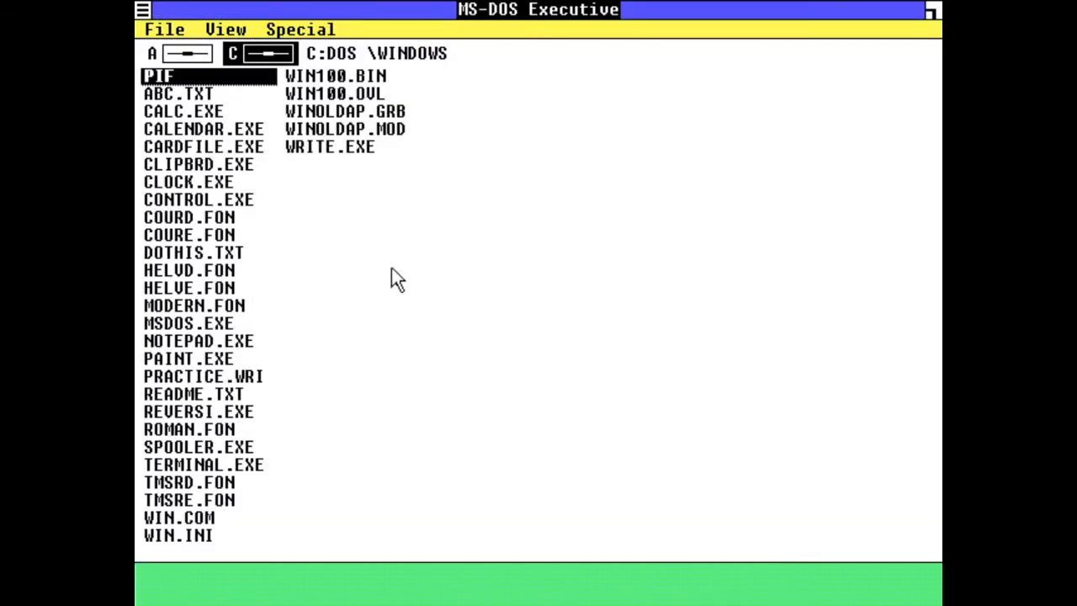
Launch CARDFILE.EXE, try entering text on the blank card and close the program without saving.
{"action": "left_click", "coordinate": [190, 114]}
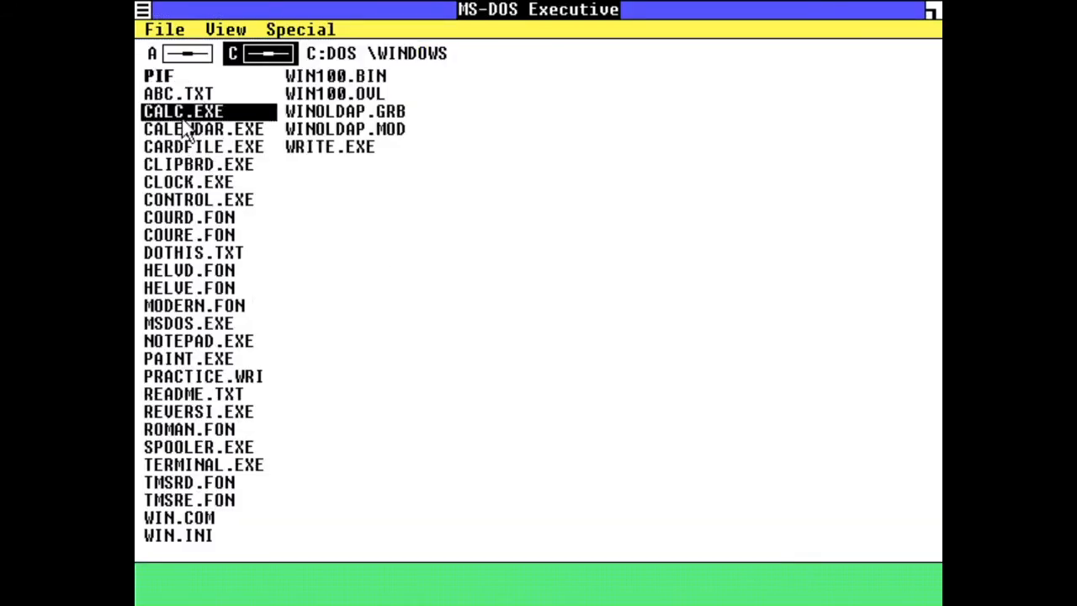
{"action": "double_click", "coordinate": [176, 148]}
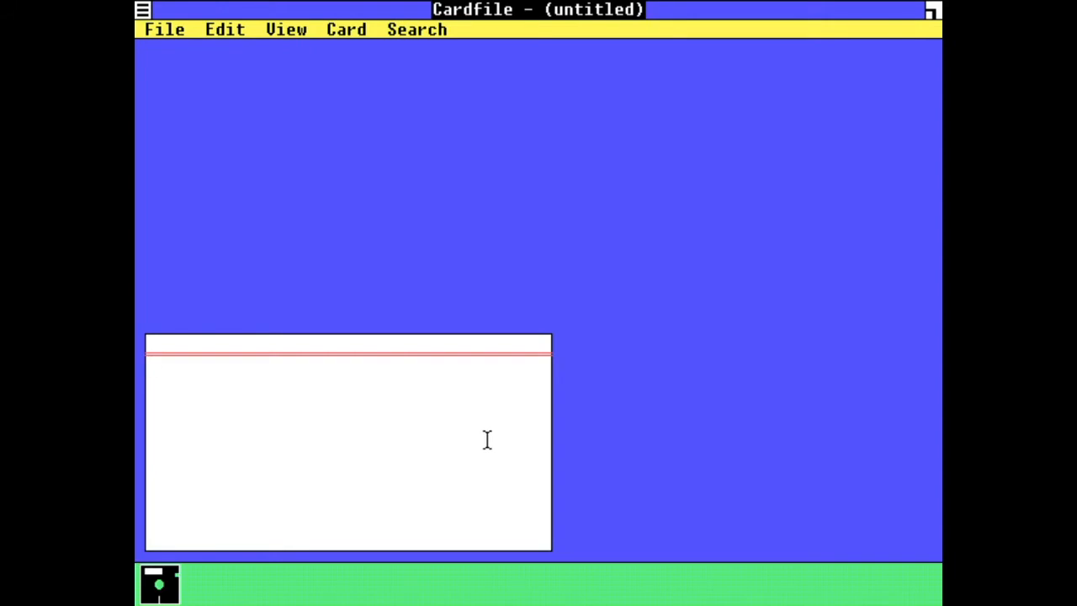
{"action": "type", "text": "cdc"}
{"action": "key", "text": "BackSpace"}
{"action": "key", "text": "BackSpace"}
{"action": "double_click", "coordinate": [143, 9]}
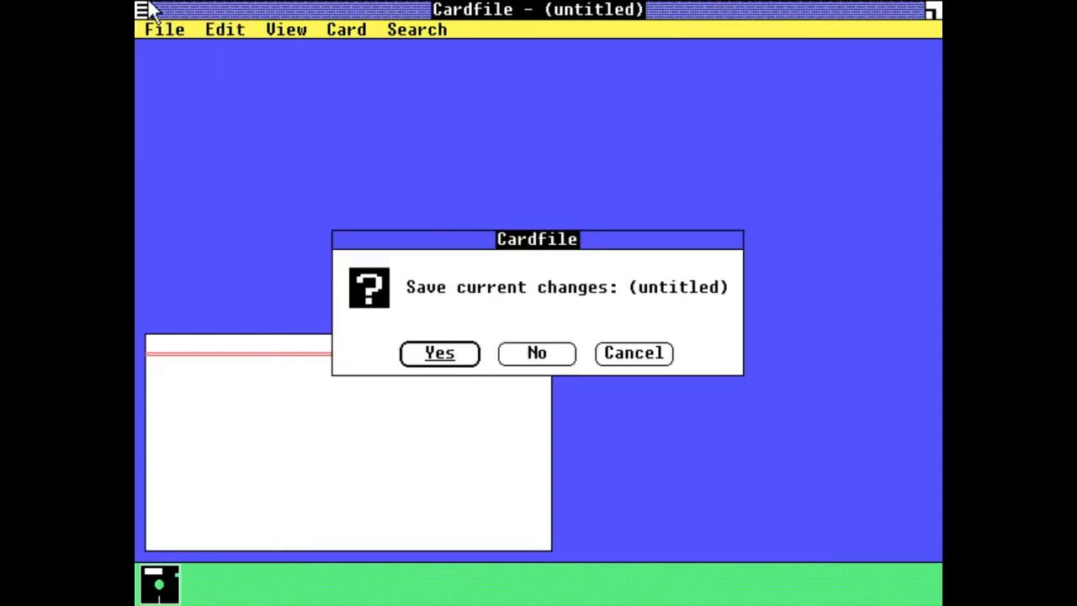
{"action": "left_click", "coordinate": [539, 360]}
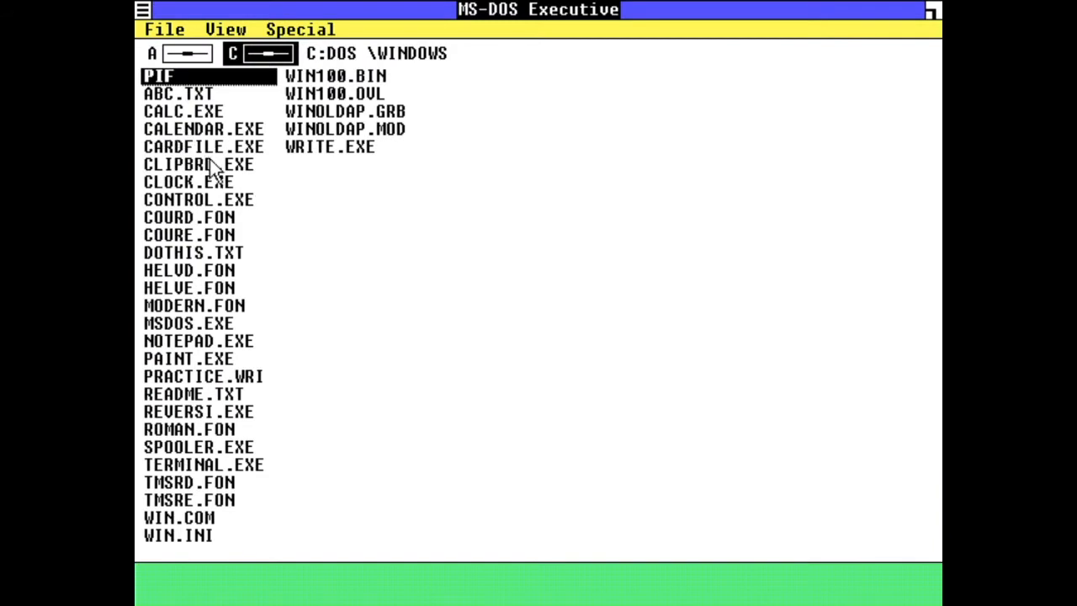
Launch CLOCK.EXE to view the clock, close it and launch CONTROL.EXE.
{"action": "double_click", "coordinate": [206, 181]}
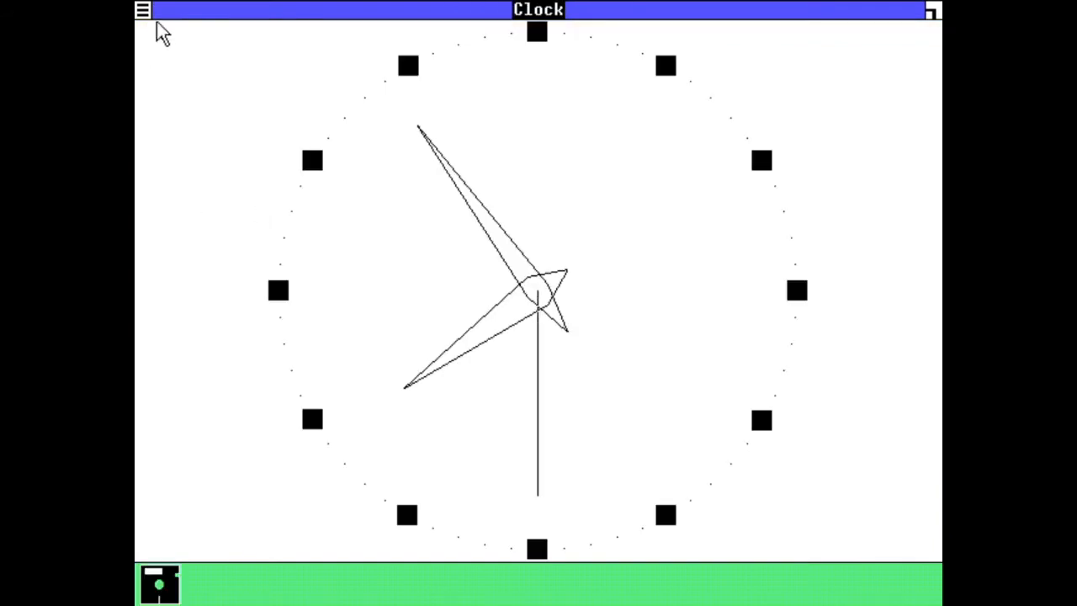
{"action": "double_click", "coordinate": [143, 9]}
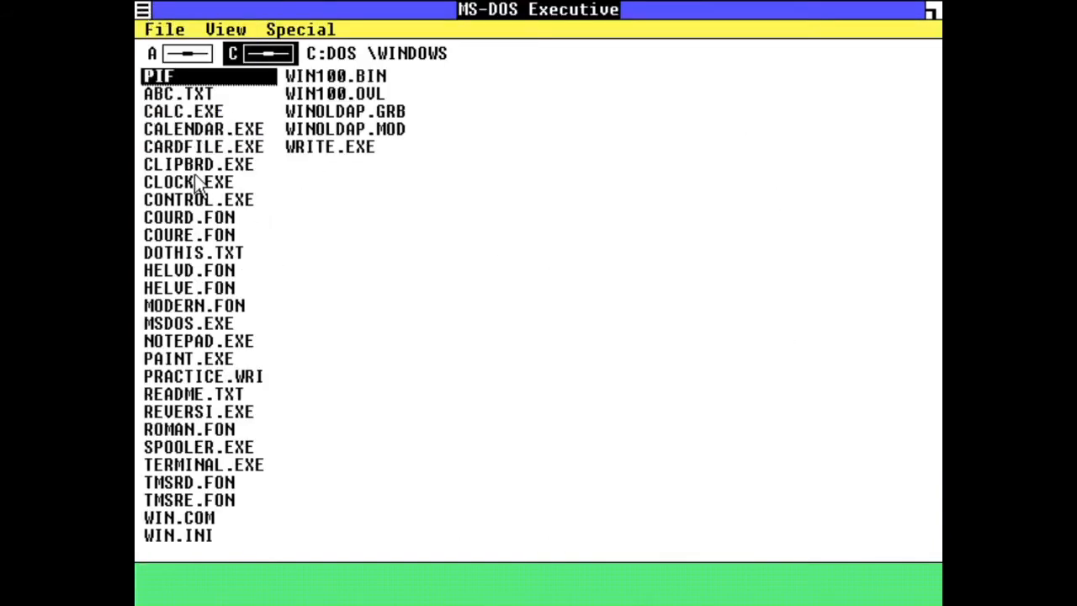
{"action": "left_click", "coordinate": [206, 199]}
{"action": "left_click", "coordinate": [214, 217]}
{"action": "double_click", "coordinate": [234, 202]}
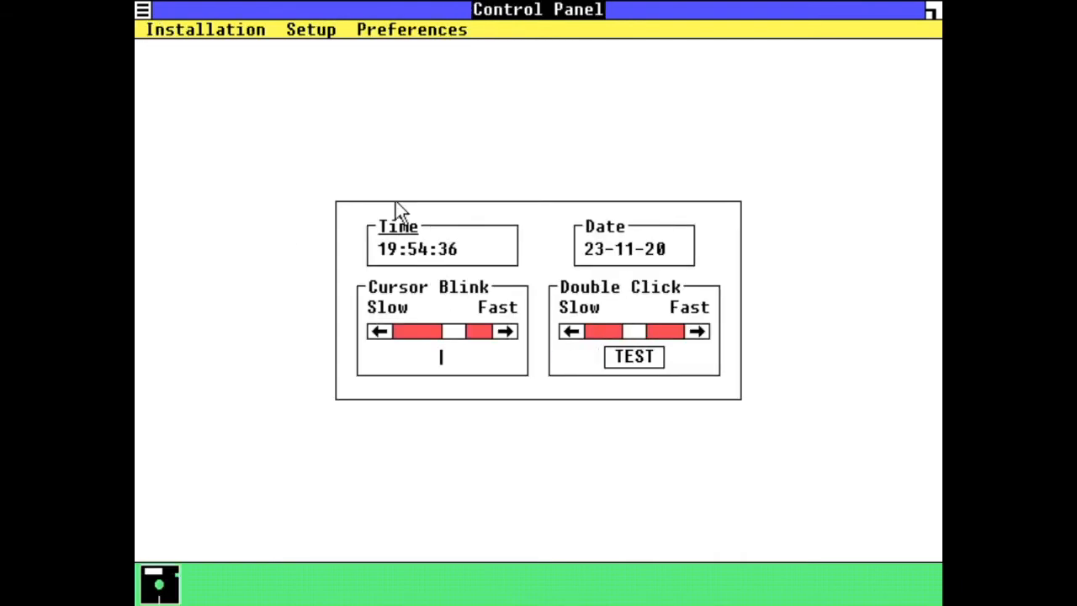
Look at the Screen Colors preferences for Window Background and Window Text, and cancel without changing them.
{"action": "left_click", "coordinate": [404, 31]}
{"action": "left_click", "coordinate": [406, 47]}
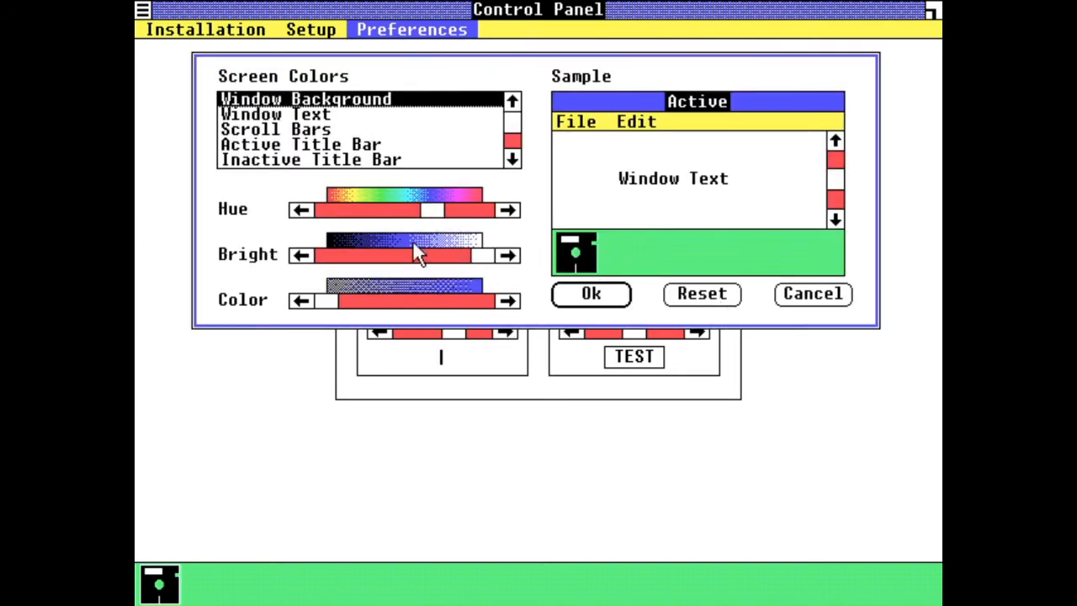
{"action": "mouse_move", "coordinate": [482, 252]}
{"action": "left_mouse_down"}
{"action": "mouse_move", "coordinate": [351, 247]}
{"action": "mouse_move", "coordinate": [483, 255]}
{"action": "left_mouse_up"}
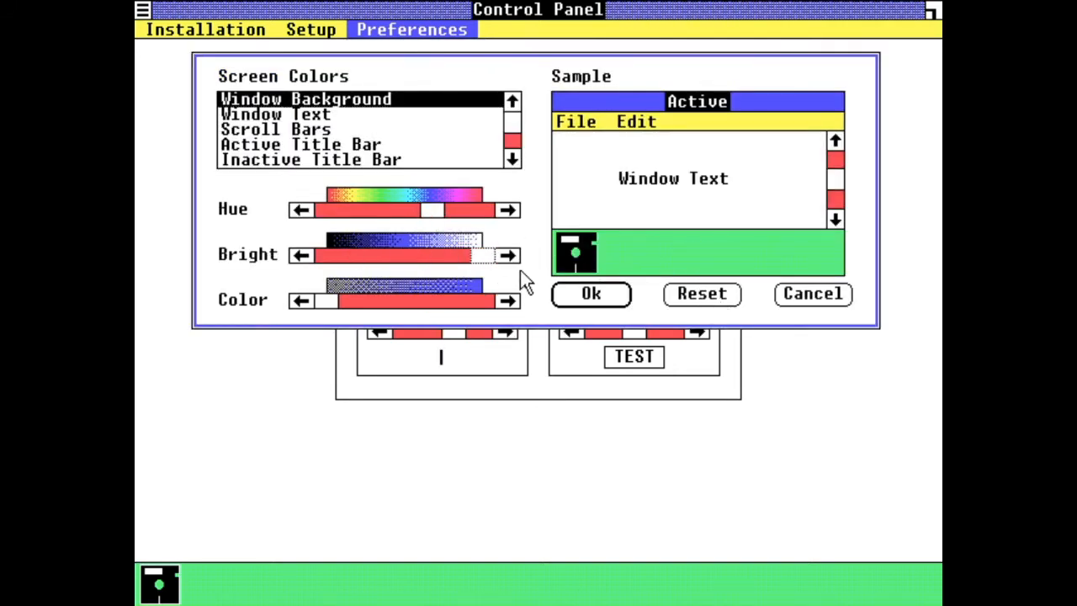
{"action": "left_click", "coordinate": [292, 118]}
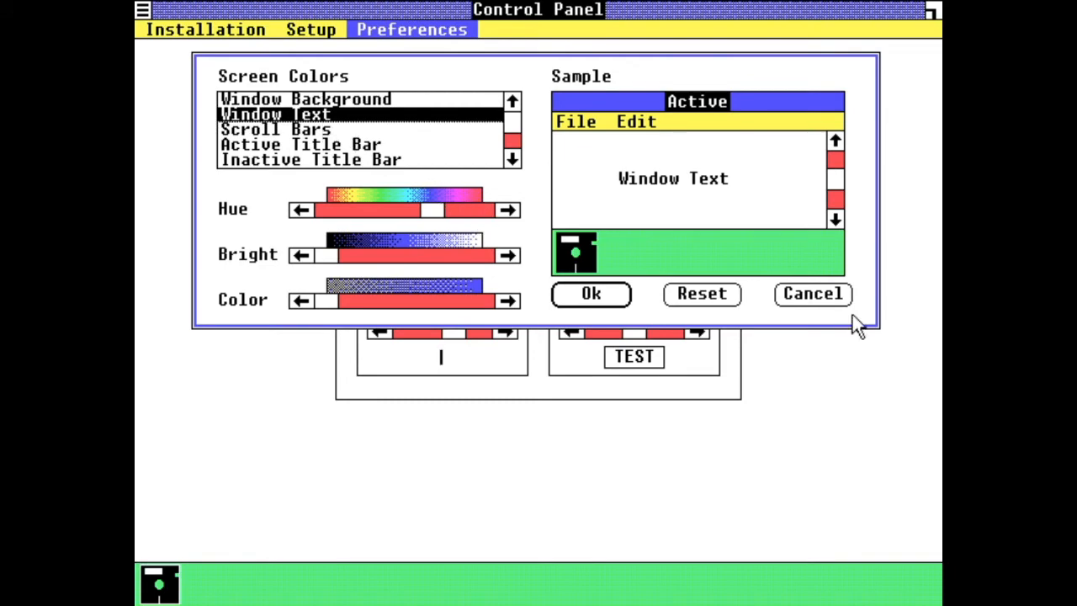
{"action": "left_click", "coordinate": [773, 293]}
Look at the Control Panel's Setup options and close the Control Panel.
{"action": "left_click", "coordinate": [323, 29]}
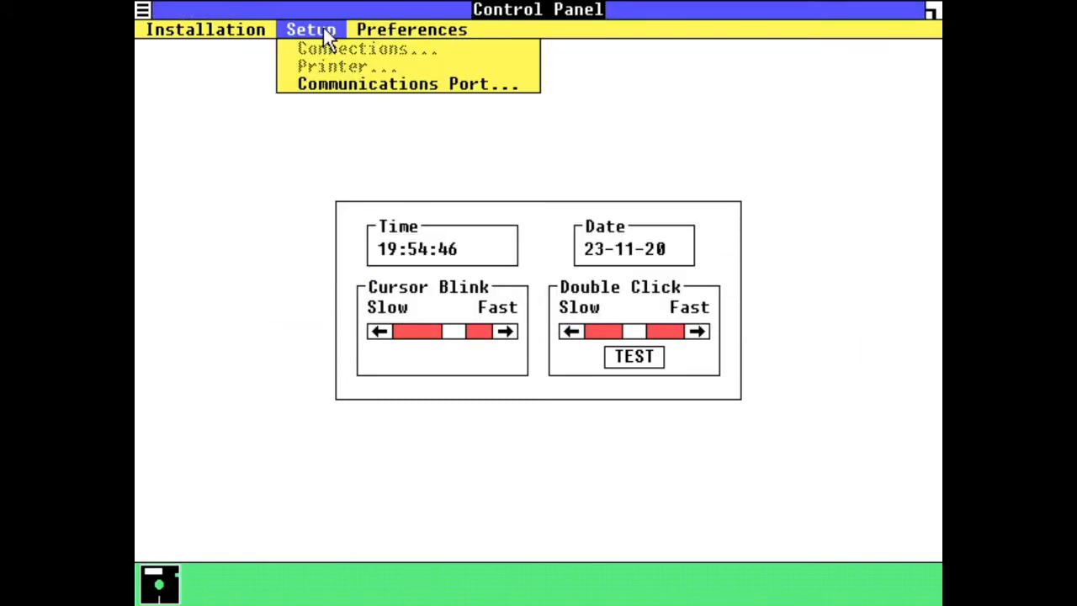
{"action": "left_click", "coordinate": [222, 23]}
{"action": "left_click", "coordinate": [143, 9]}
{"action": "left_click", "coordinate": [168, 101]}
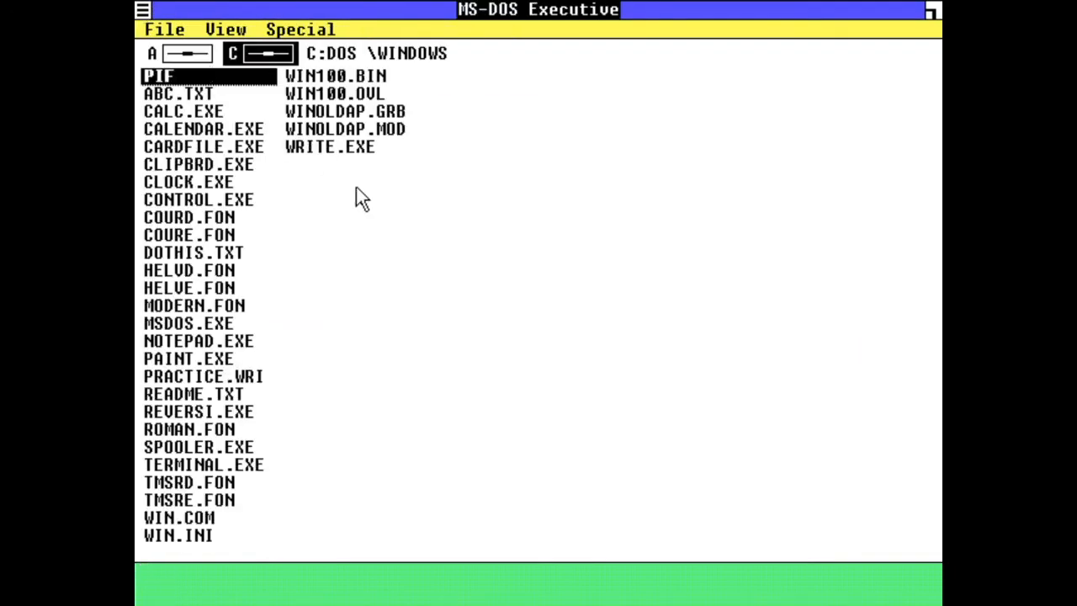
Open DOTHIS.TXT from the WINDOWS directory to view the to-do list, and close it.
{"action": "left_click", "coordinate": [239, 217]}
{"action": "left_click", "coordinate": [239, 234]}
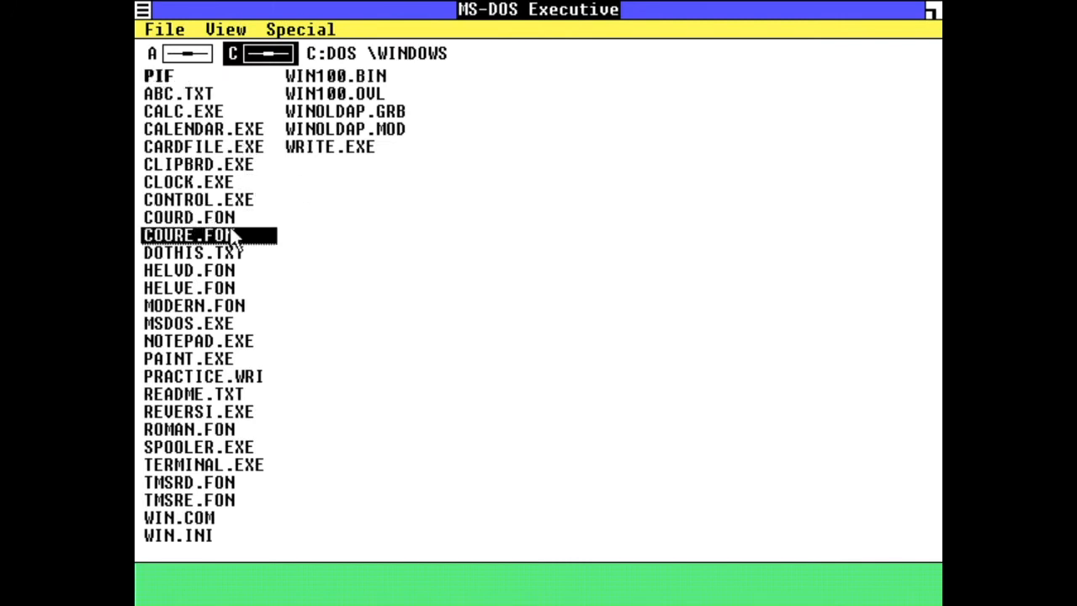
{"action": "left_click", "coordinate": [236, 253]}
{"action": "double_click", "coordinate": [238, 259]}
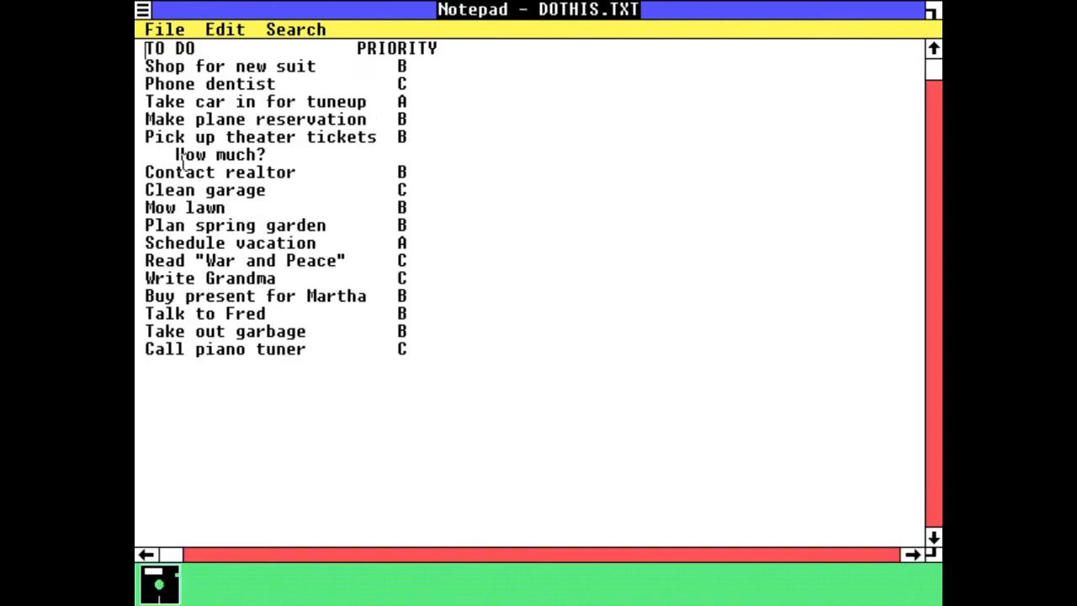
{"action": "double_click", "coordinate": [144, 10]}
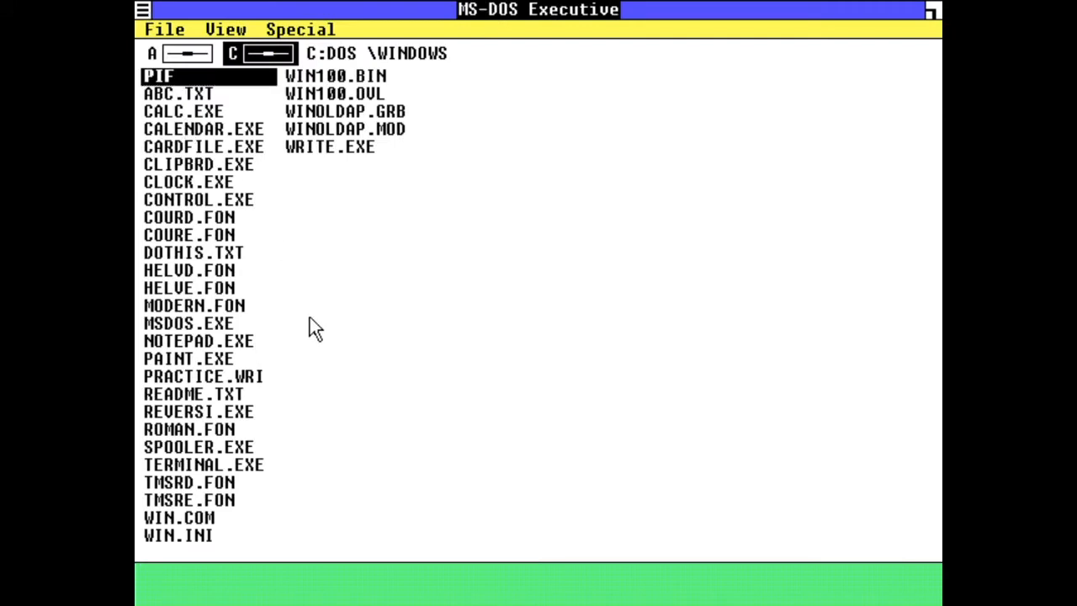
Launch MSDOS.EXE and NOTEPAD.EXE, view Notepad's version information and close Notepad.
{"action": "double_click", "coordinate": [226, 323]}
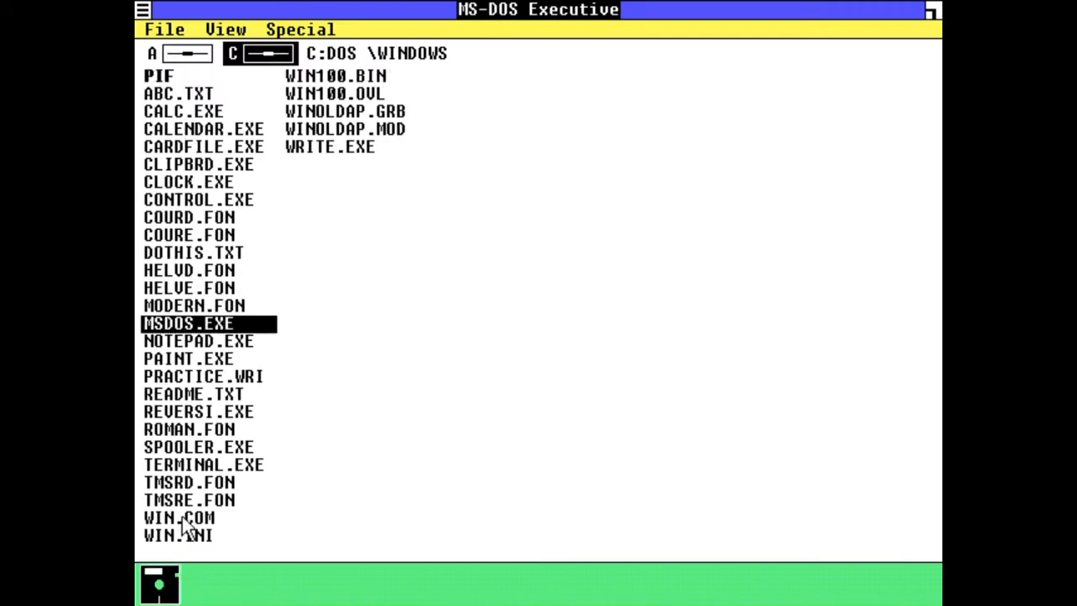
{"action": "double_click", "coordinate": [232, 341]}
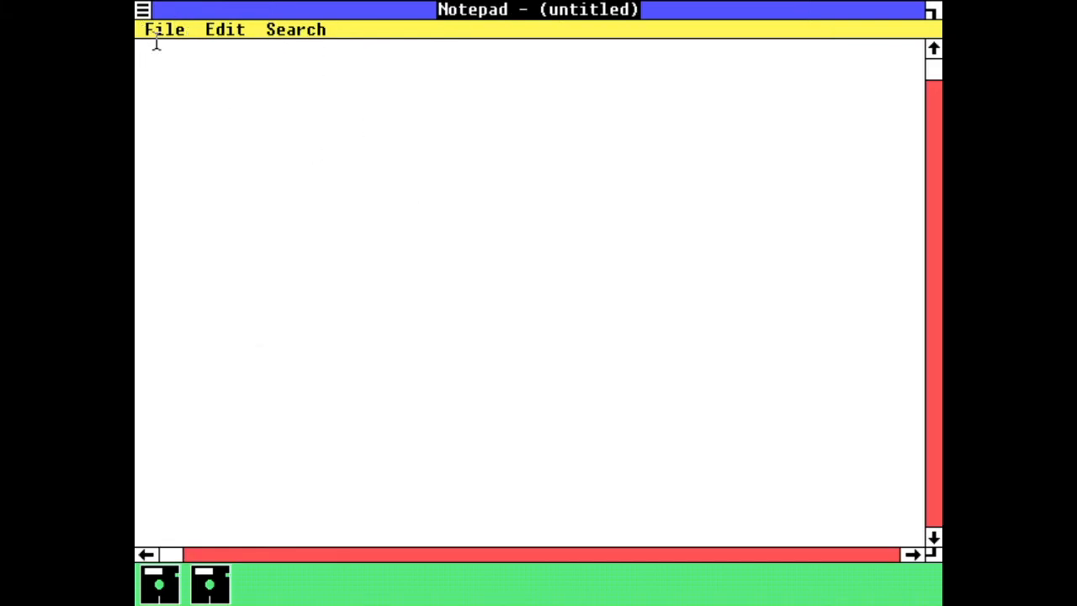
{"action": "left_click", "coordinate": [141, 14]}
{"action": "left_click", "coordinate": [214, 143]}
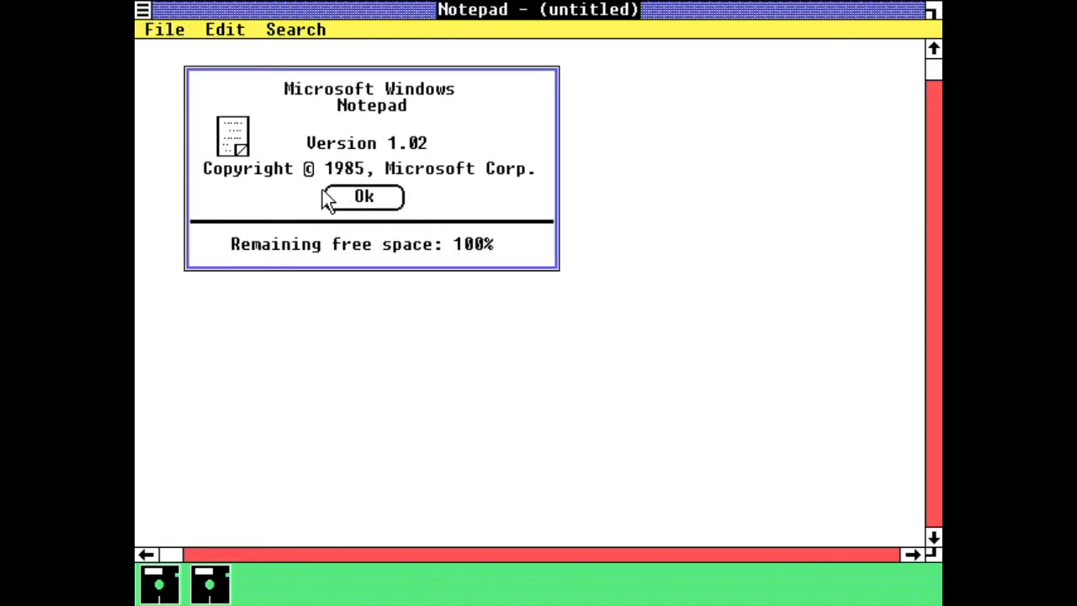
{"action": "left_click", "coordinate": [374, 202]}
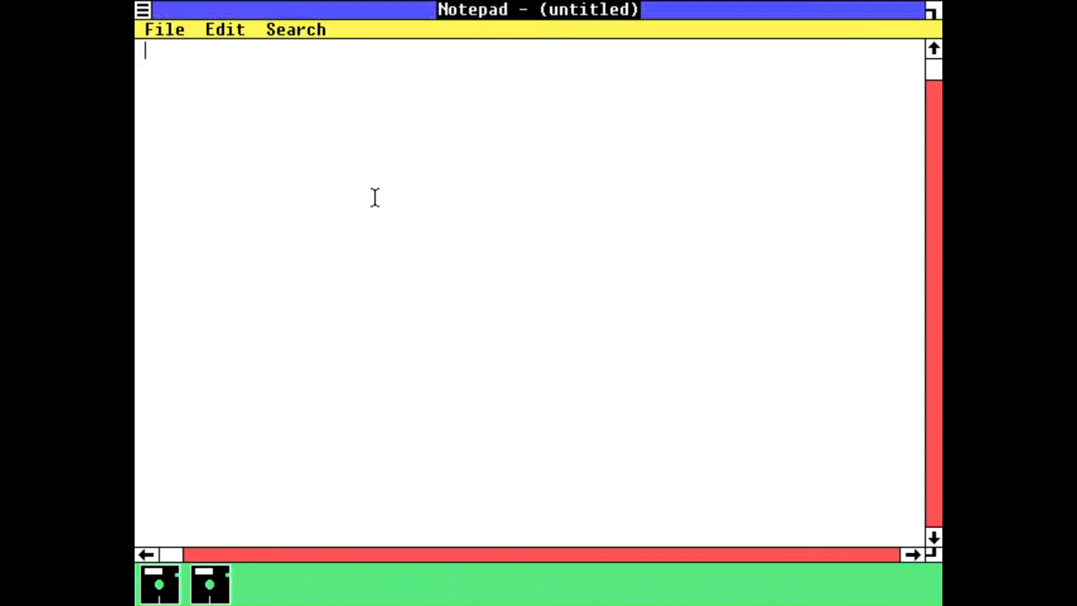
{"action": "left_click", "coordinate": [141, 11]}
{"action": "left_click", "coordinate": [179, 99]}
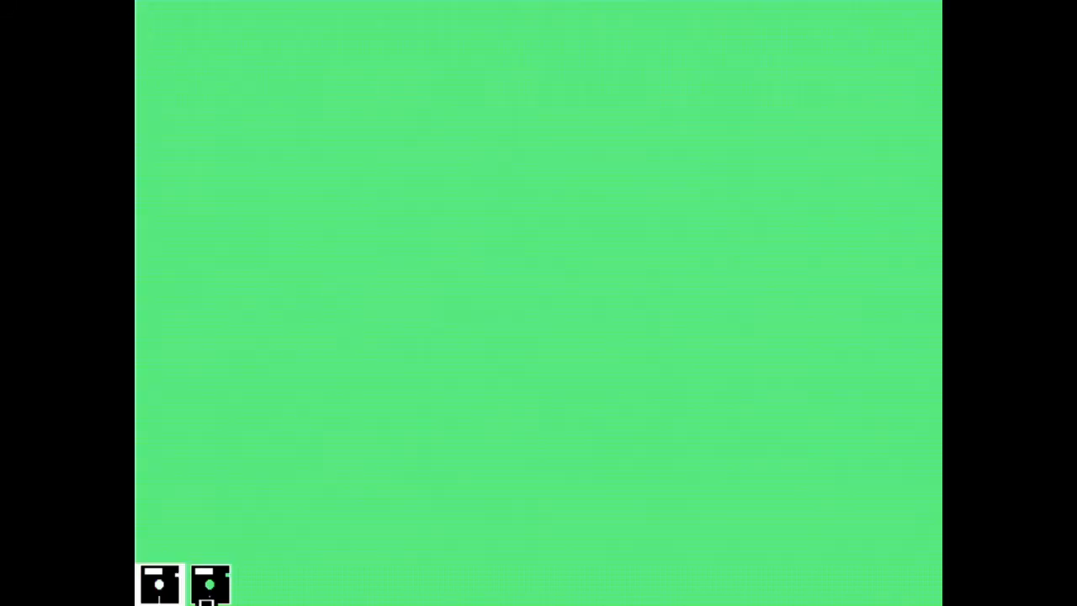
Restore both minimised MS-DOS Executive windows and close the second one.
{"action": "double_click", "coordinate": [160, 583]}
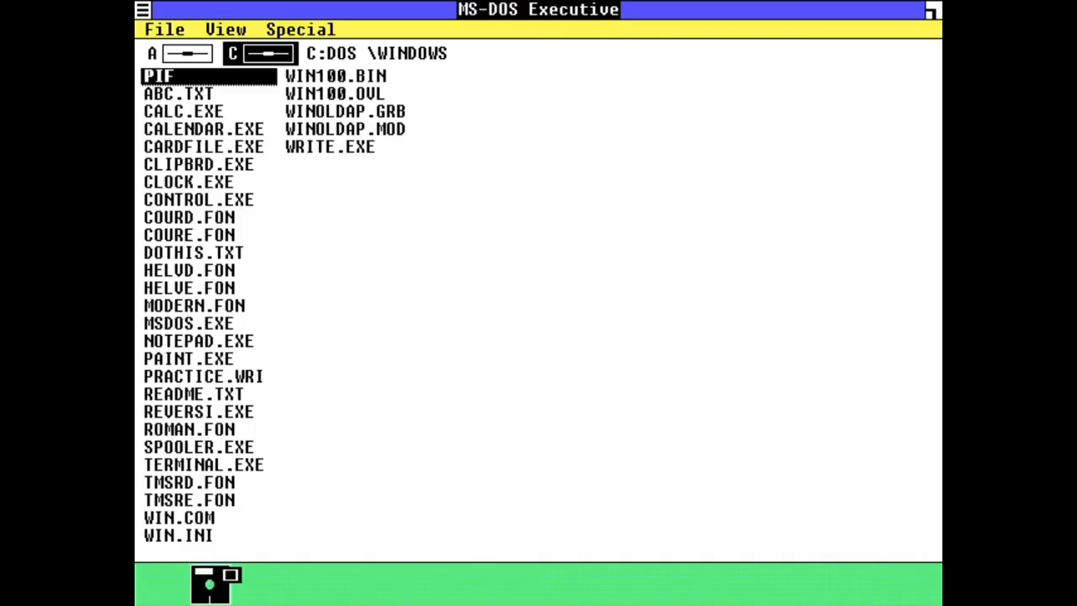
{"action": "double_click", "coordinate": [209, 583]}
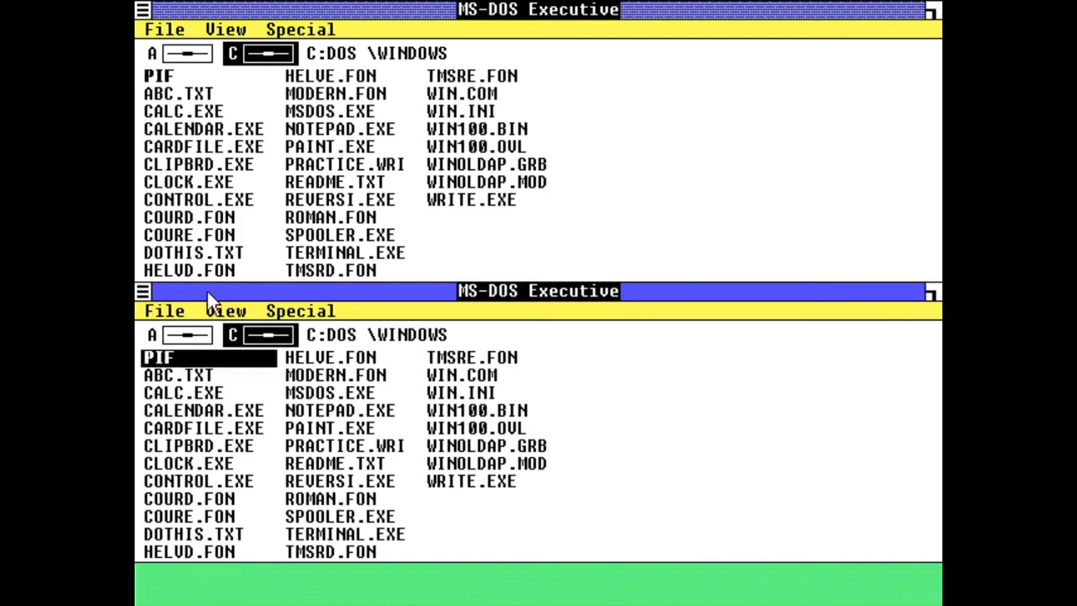
{"action": "double_click", "coordinate": [143, 293]}
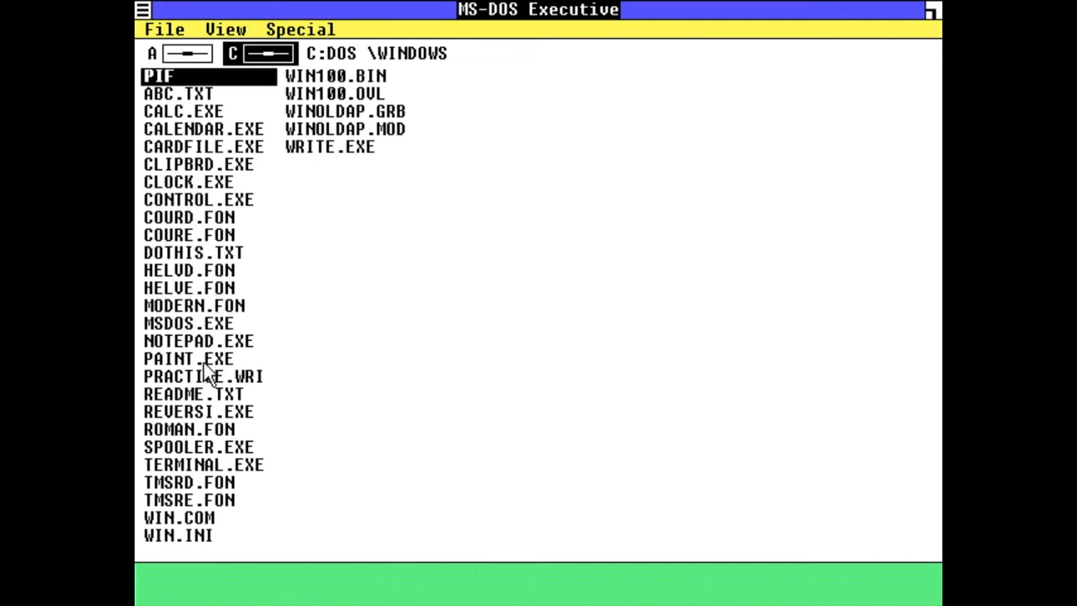
Launch PAINT.EXE and write "Hello" freehand with the pencil on the blank canvas.
{"action": "double_click", "coordinate": [204, 360]}
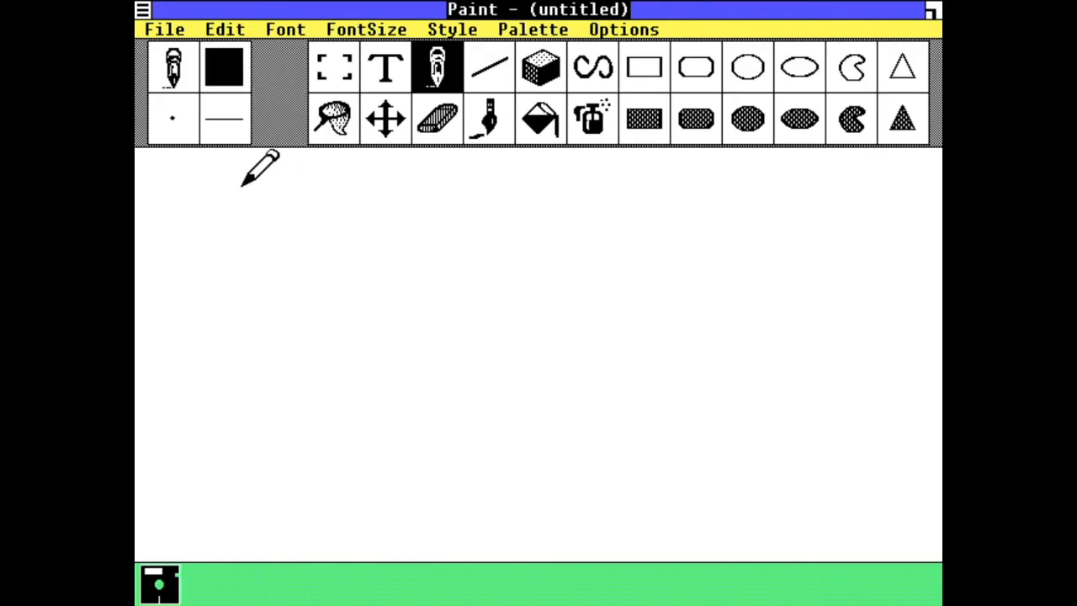
{"action": "left_click_drag", "start_coordinate": [235, 185], "coordinate": [234, 284]}
{"action": "left_click_drag", "start_coordinate": [253, 201], "coordinate": [264, 313]}
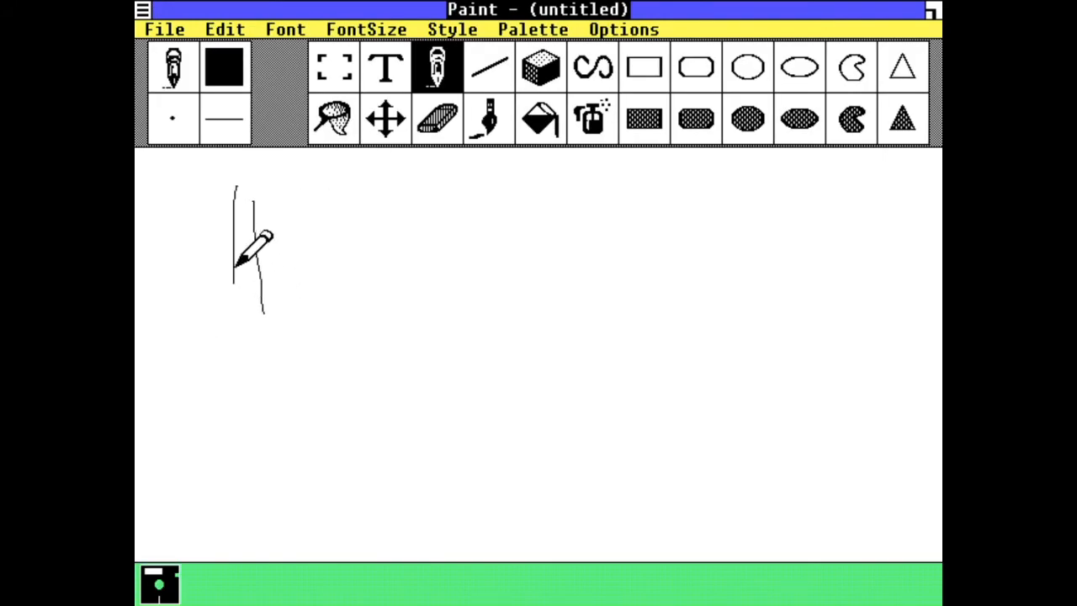
{"action": "left_click_drag", "start_coordinate": [234, 266], "coordinate": [262, 264]}
{"action": "mouse_move", "coordinate": [303, 320]}
{"action": "left_mouse_down"}
{"action": "mouse_move", "coordinate": [332, 341]}
{"action": "mouse_move", "coordinate": [410, 326]}
{"action": "mouse_move", "coordinate": [432, 197]}
{"action": "mouse_move", "coordinate": [488, 263]}
{"action": "mouse_move", "coordinate": [537, 268]}
{"action": "mouse_move", "coordinate": [461, 254]}
{"action": "left_mouse_up"}
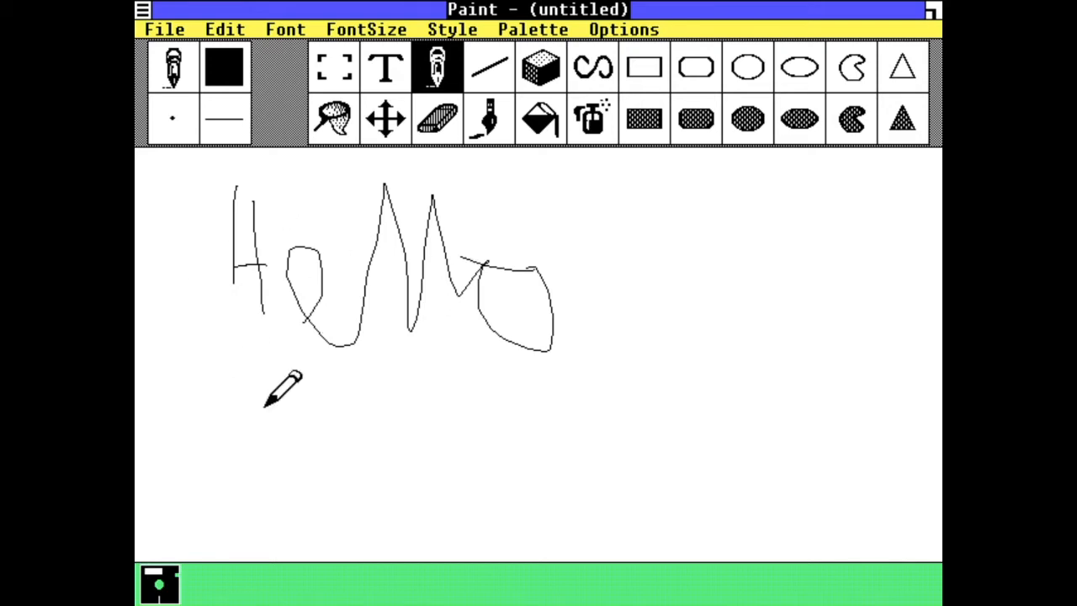
Write "WORLD" freehand with the pencil beneath "Hello" and close Paint.
{"action": "mouse_move", "coordinate": [296, 416]}
{"action": "left_mouse_down"}
{"action": "mouse_move", "coordinate": [309, 451]}
{"action": "mouse_move", "coordinate": [382, 440]}
{"action": "mouse_move", "coordinate": [383, 394]}
{"action": "mouse_move", "coordinate": [409, 411]}
{"action": "left_mouse_up"}
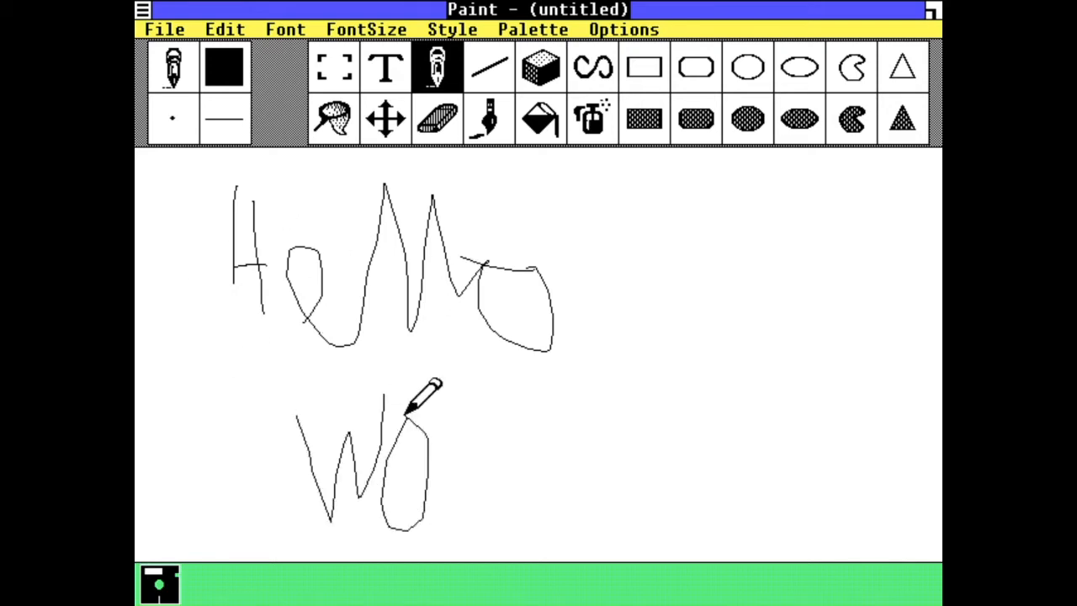
{"action": "mouse_move", "coordinate": [456, 503]}
{"action": "left_mouse_down"}
{"action": "mouse_move", "coordinate": [455, 489]}
{"action": "mouse_move", "coordinate": [475, 486]}
{"action": "left_mouse_up"}
{"action": "left_click_drag", "start_coordinate": [530, 389], "coordinate": [604, 496]}
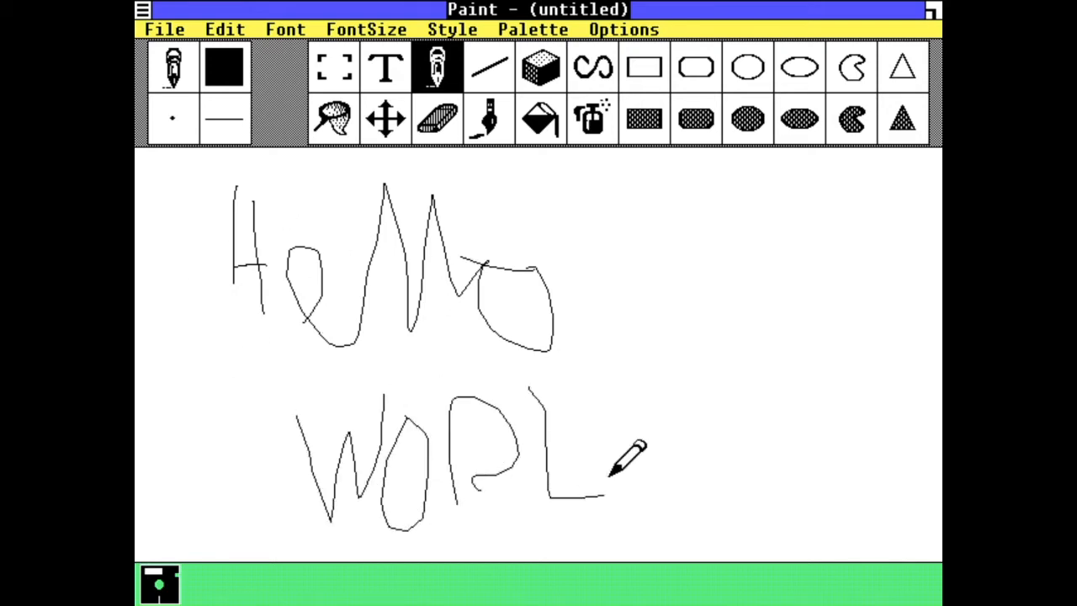
{"action": "mouse_move", "coordinate": [617, 376]}
{"action": "left_mouse_down"}
{"action": "mouse_move", "coordinate": [635, 479]}
{"action": "mouse_move", "coordinate": [622, 313]}
{"action": "left_mouse_up"}
{"action": "left_click", "coordinate": [143, 9]}
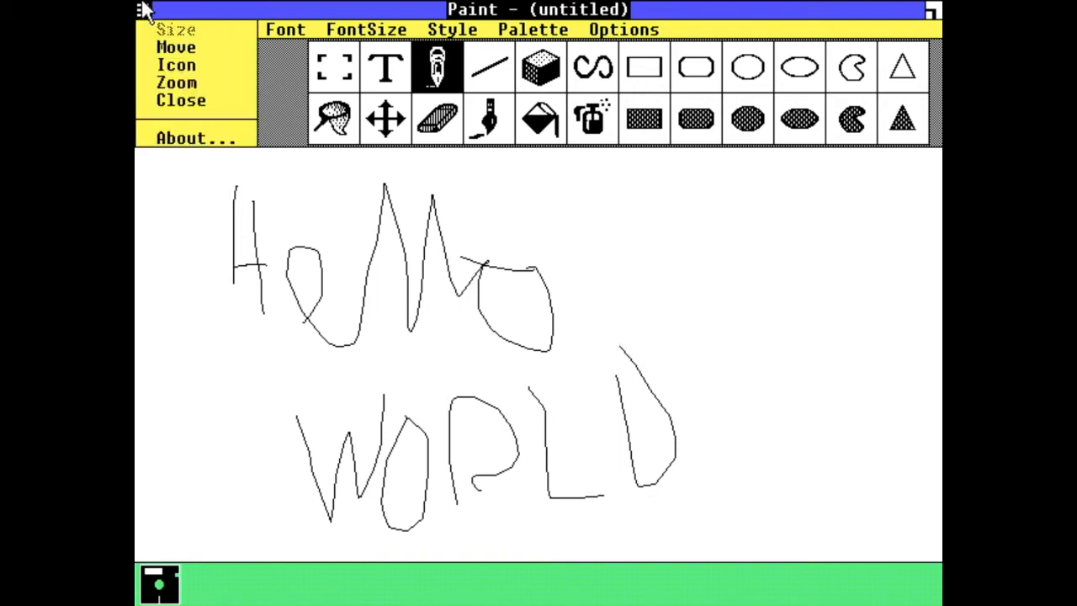
{"action": "left_click", "coordinate": [160, 99]}
{"action": "left_click", "coordinate": [538, 354]}
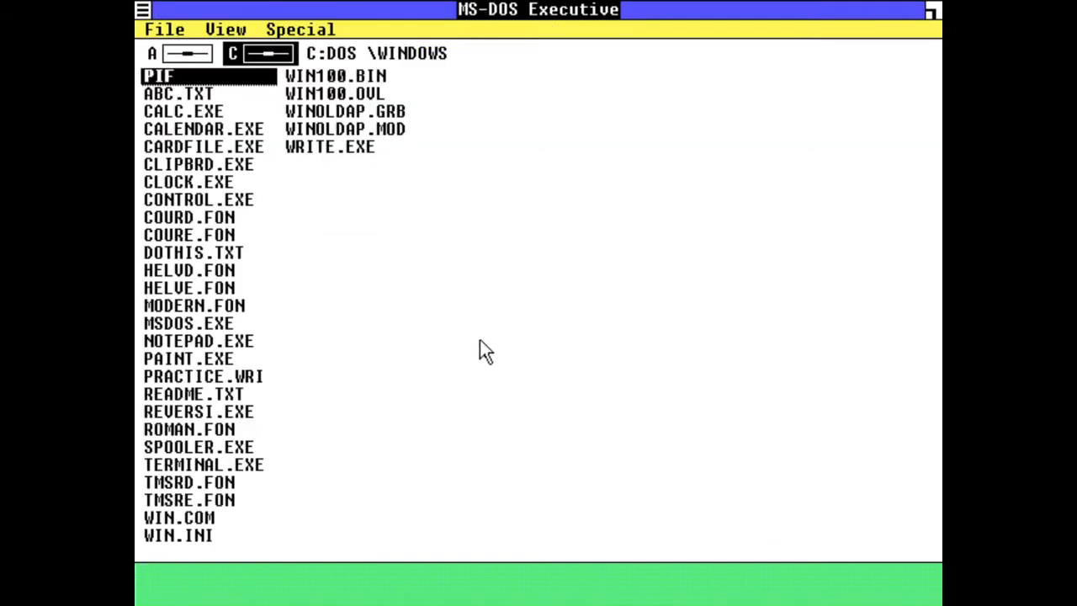
Open README.TXT from the WINDOWS directory, read through the version 1.04 notes and close it.
{"action": "double_click", "coordinate": [239, 393]}
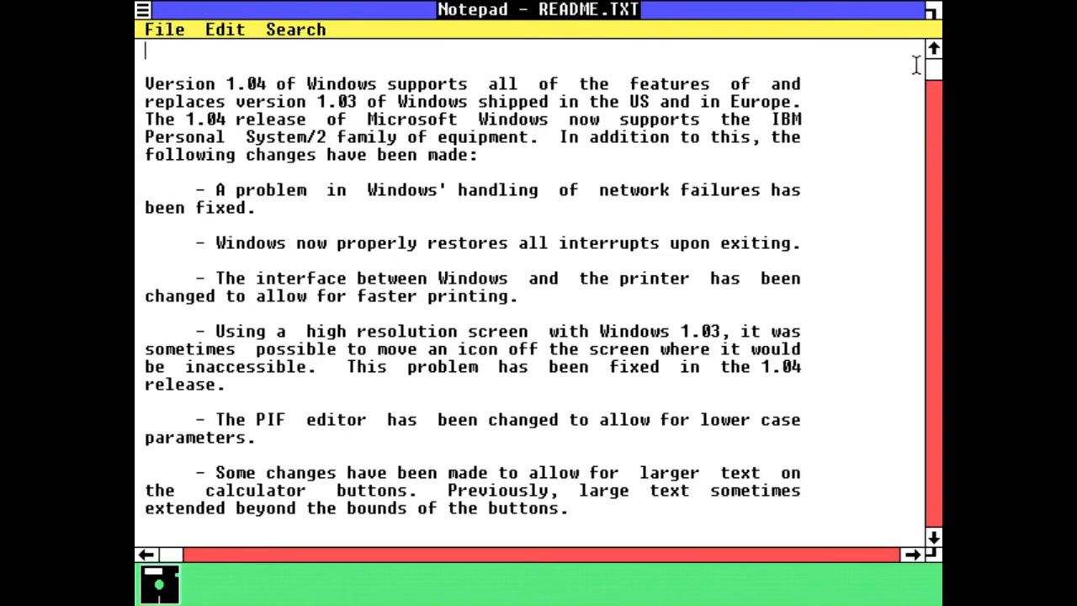
{"action": "left_click_drag", "start_coordinate": [940, 84], "coordinate": [939, 291]}
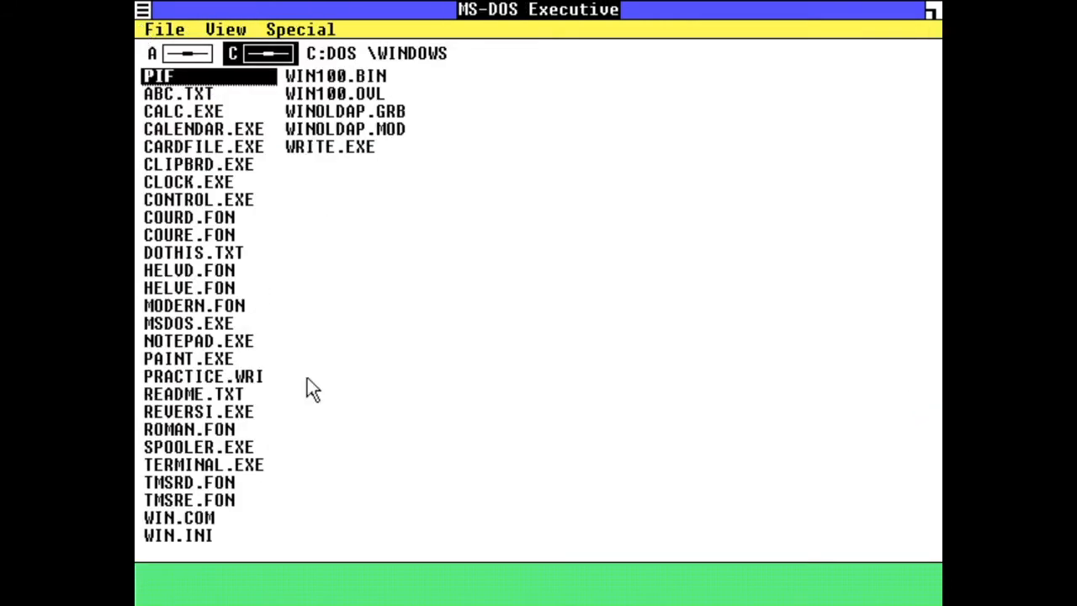
Launch REVERSI.EXE, place a red piece directly beside the lower blue piece, dismiss the illegal-move messages and close the game.
{"action": "left_click", "coordinate": [226, 412]}
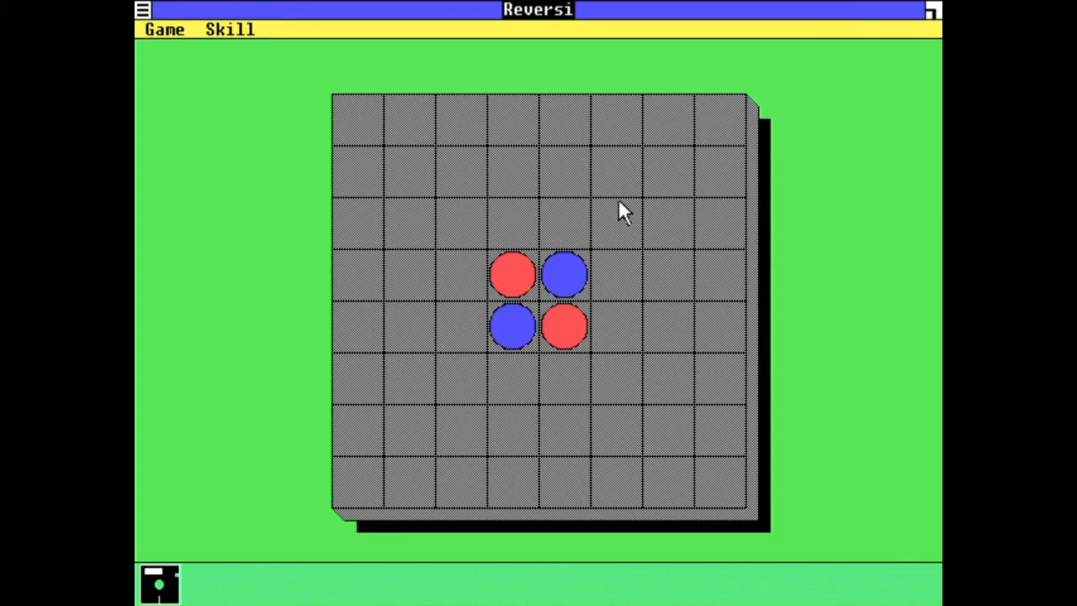
{"action": "left_click", "coordinate": [524, 288]}
{"action": "left_click", "coordinate": [388, 148]}
{"action": "left_click", "coordinate": [425, 318]}
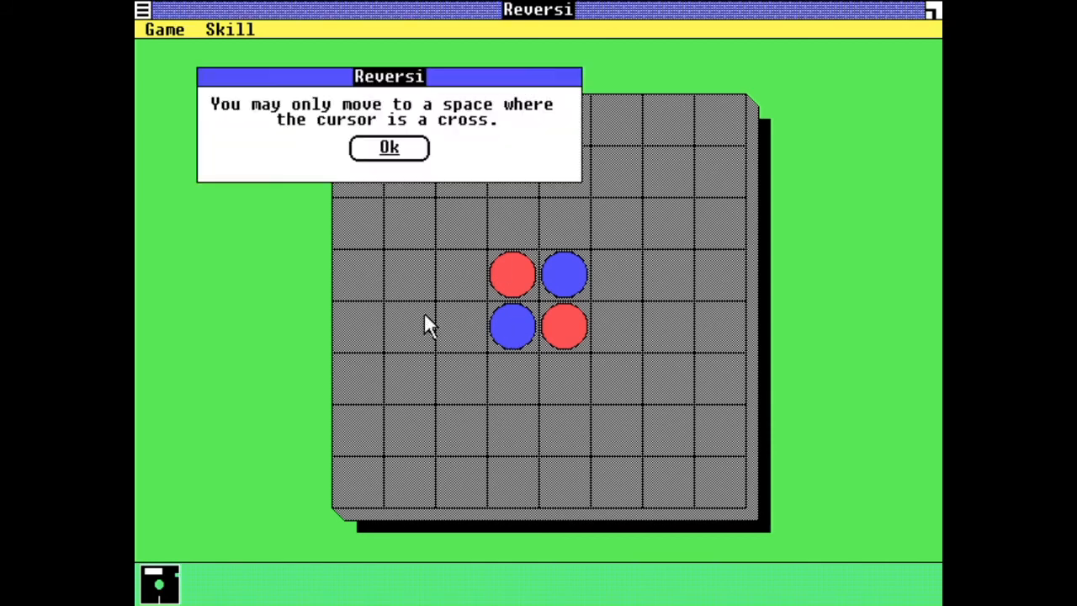
{"action": "left_click", "coordinate": [379, 156]}
{"action": "left_click", "coordinate": [460, 325]}
{"action": "left_click", "coordinate": [500, 385]}
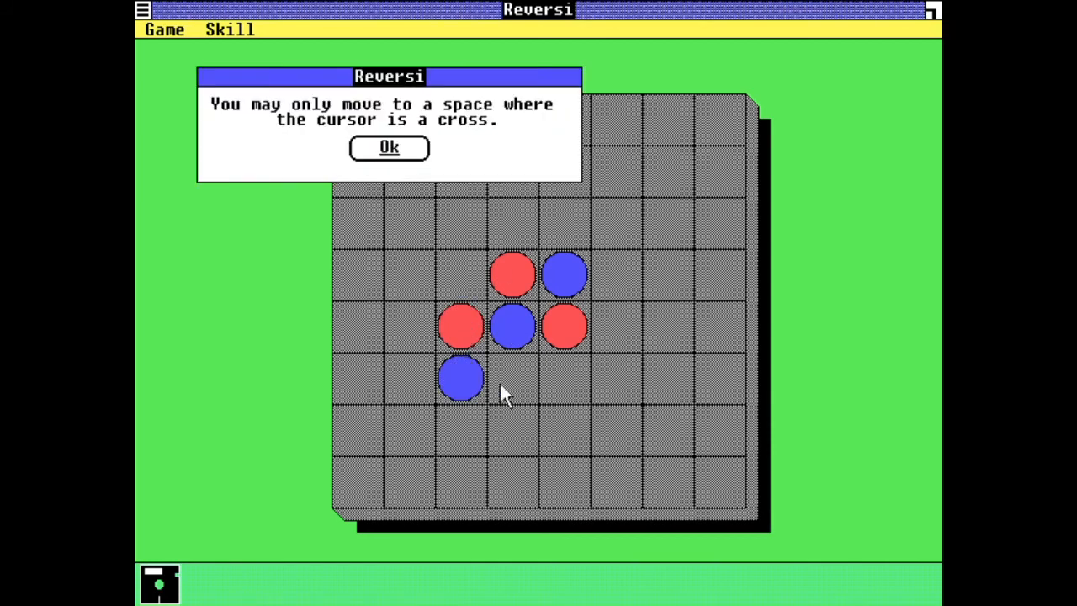
{"action": "left_click", "coordinate": [392, 152]}
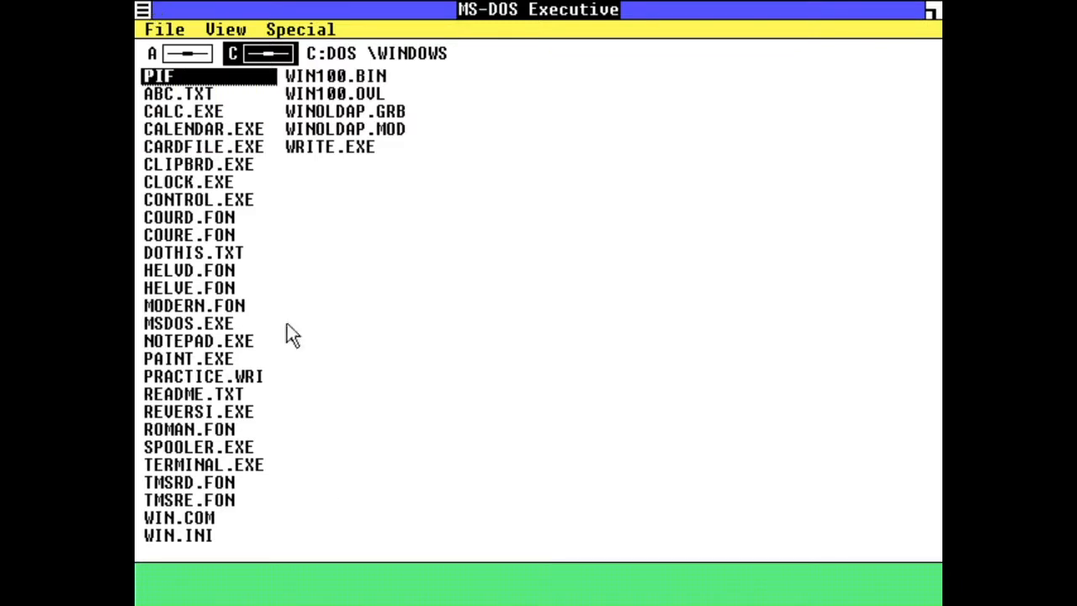
Try to launch SPOOLER.EXE from the WINDOWS directory and dismiss its message.
{"action": "left_click", "coordinate": [197, 411]}
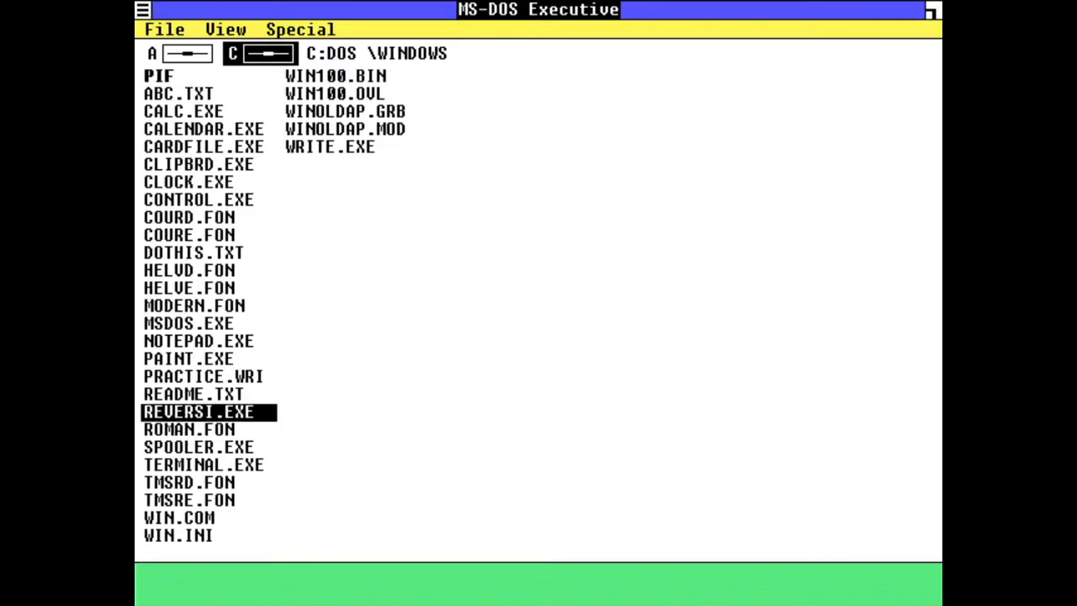
{"action": "left_click", "coordinate": [190, 429]}
{"action": "left_click", "coordinate": [217, 464]}
{"action": "left_click", "coordinate": [220, 482]}
{"action": "double_click", "coordinate": [231, 447]}
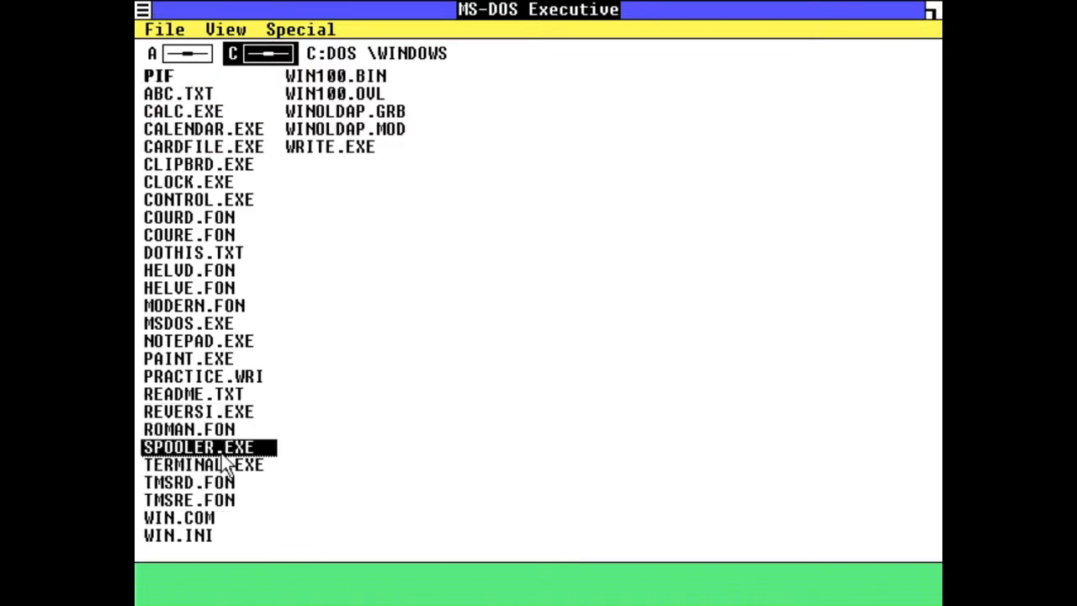
{"action": "left_click", "coordinate": [504, 345]}
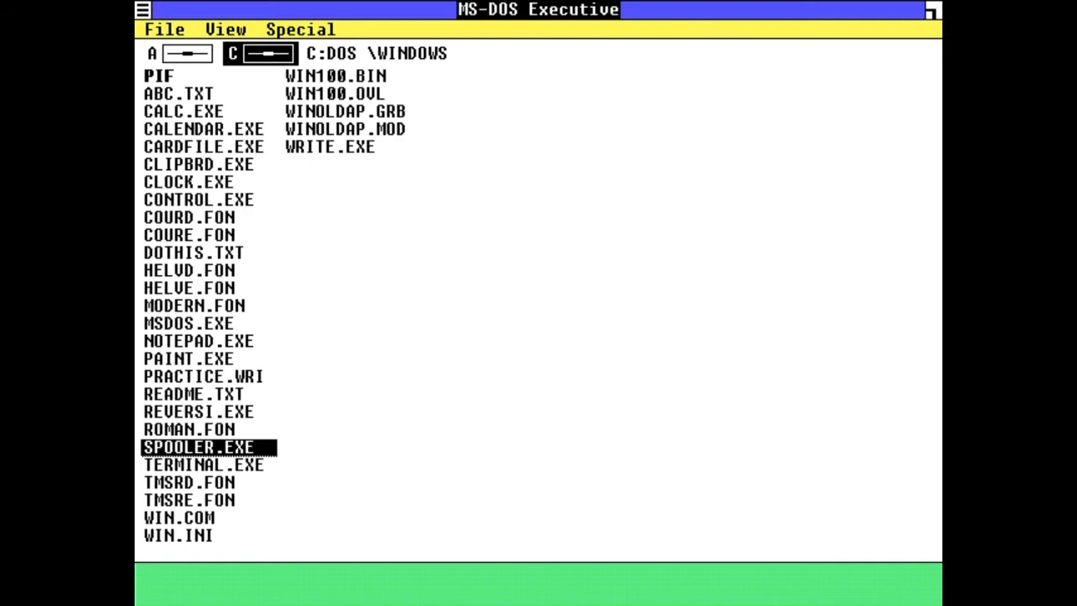
Launch TERMINAL.EXE to view its blank session, and close it.
{"action": "double_click", "coordinate": [241, 464]}
{"action": "left_click", "coordinate": [141, 10]}
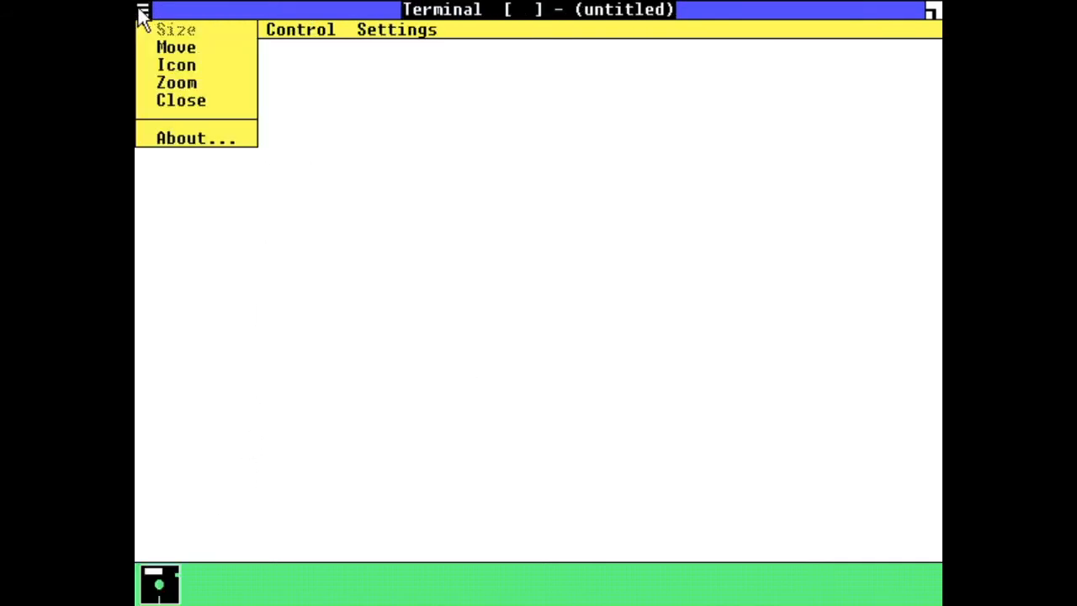
{"action": "left_click", "coordinate": [180, 101]}
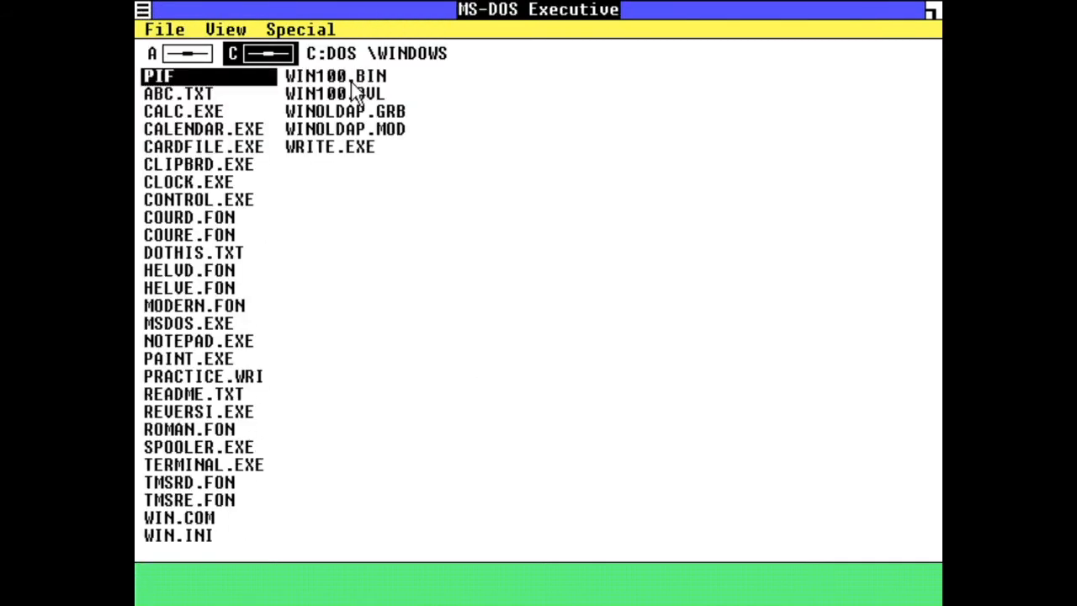
Launch WRITE.EXE to view its blank document, and close it.
{"action": "double_click", "coordinate": [347, 150]}
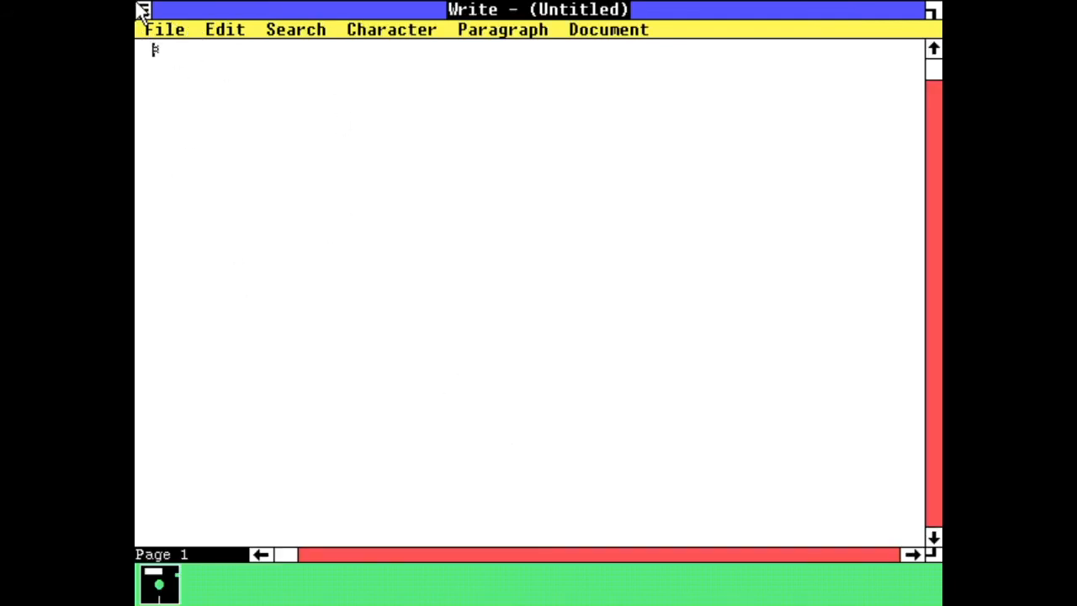
{"action": "left_click", "coordinate": [348, 29]}
{"action": "left_click", "coordinate": [143, 10]}
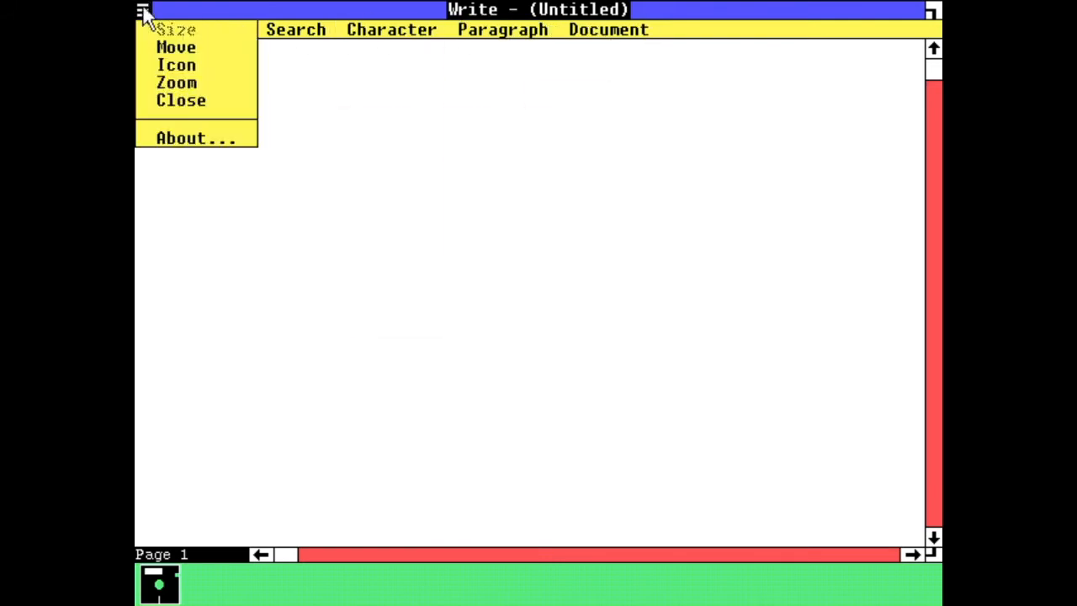
{"action": "left_click", "coordinate": [180, 98]}
Launch NOTEPAD.EXE and enter the text "This is how to save a file".
{"action": "double_click", "coordinate": [226, 341]}
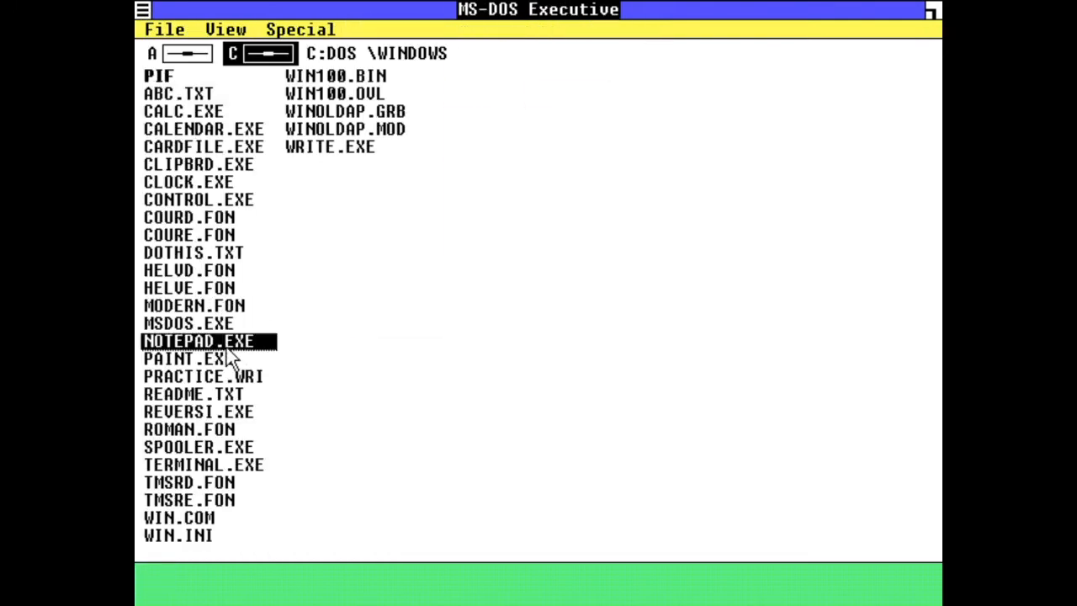
{"action": "type", "text": "This is"}
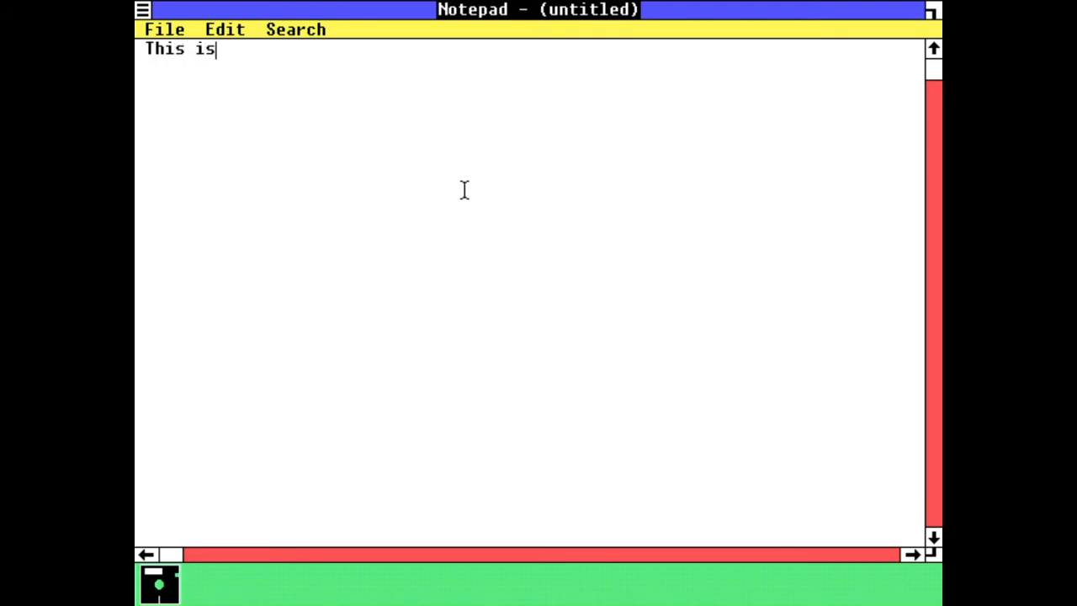
{"action": "type", "text": " how to save a file"}
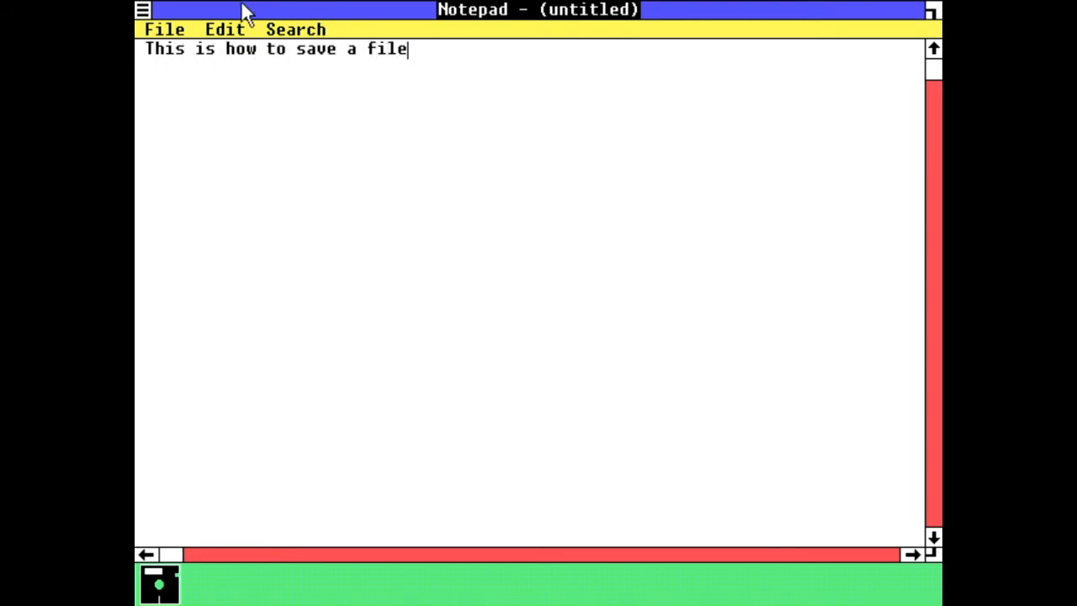
Save the Notepad document in C:\WINDOWS under the name "Tut".
{"action": "left_click", "coordinate": [164, 29]}
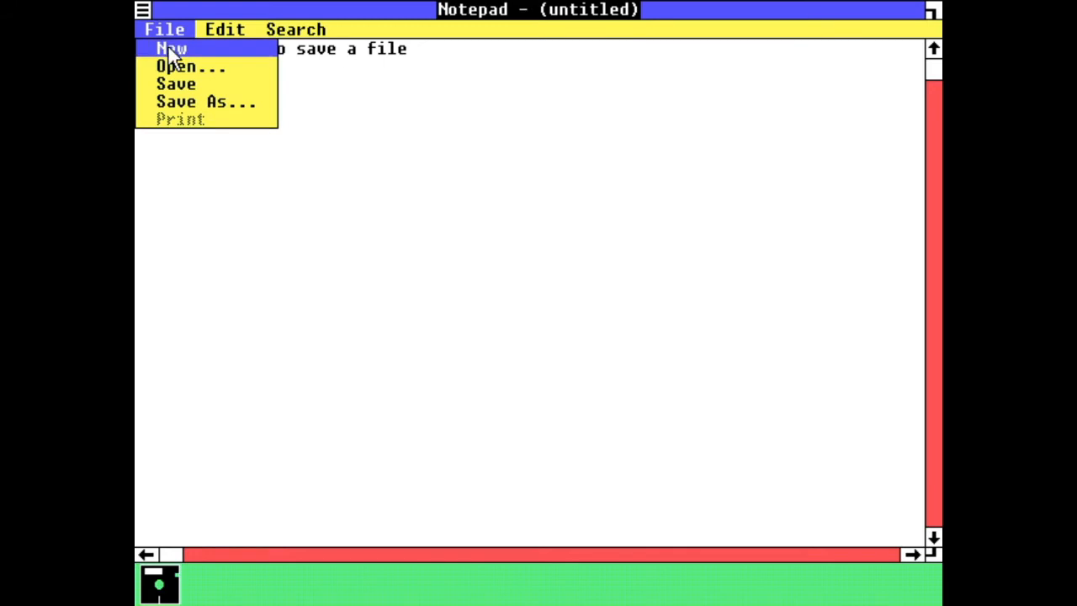
{"action": "left_click", "coordinate": [209, 104]}
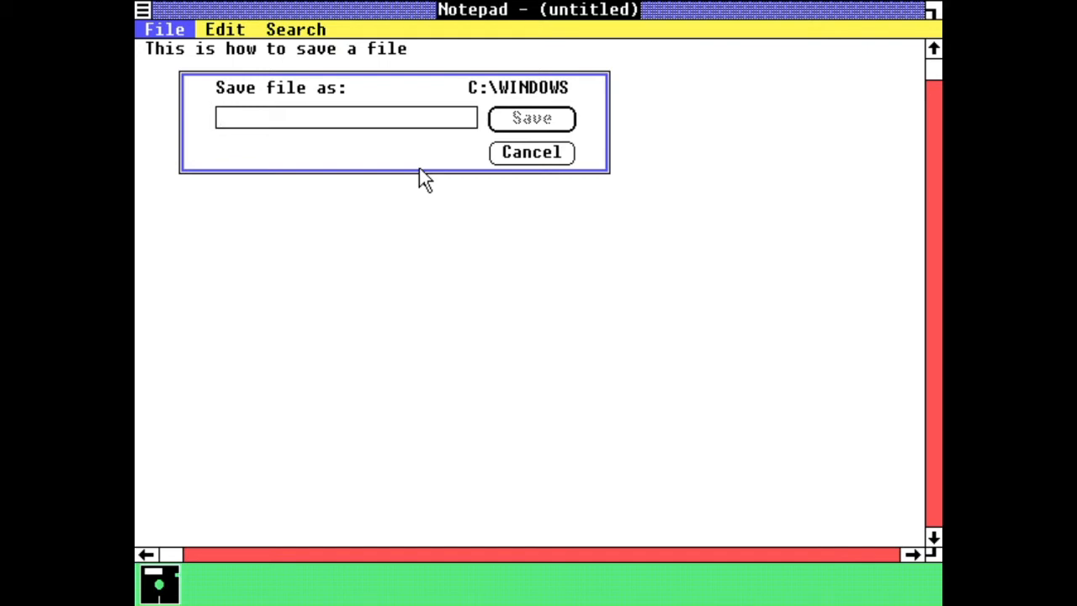
{"action": "type", "text": "TuT"}
{"action": "key", "text": "BackSpace"}
{"action": "key", "text": "BackSpace"}
{"action": "type", "text": "ut"}
{"action": "left_click", "coordinate": [538, 118]}
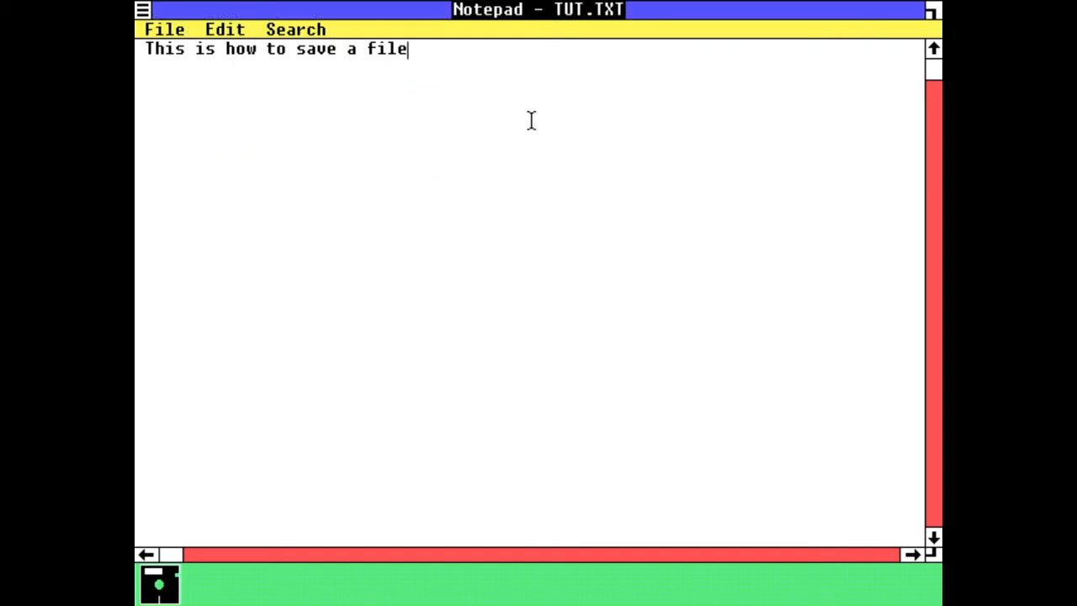
Close Notepad, reopen TUT.TXT from the WINDOWS directory to check its saved text, and close it again.
{"action": "double_click", "coordinate": [141, 11]}
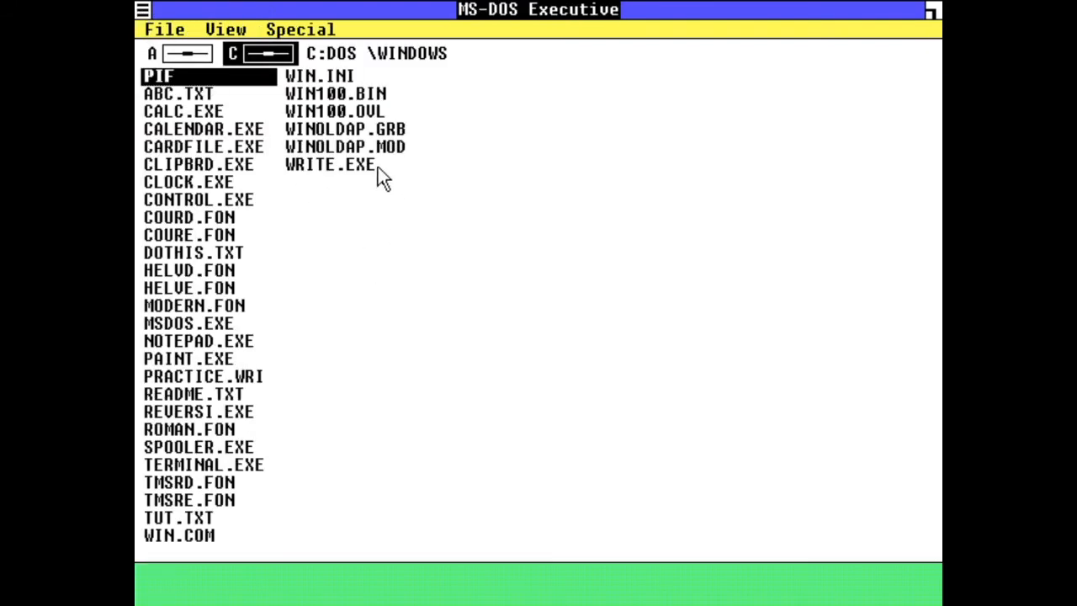
{"action": "left_click", "coordinate": [181, 518]}
{"action": "double_click", "coordinate": [181, 517]}
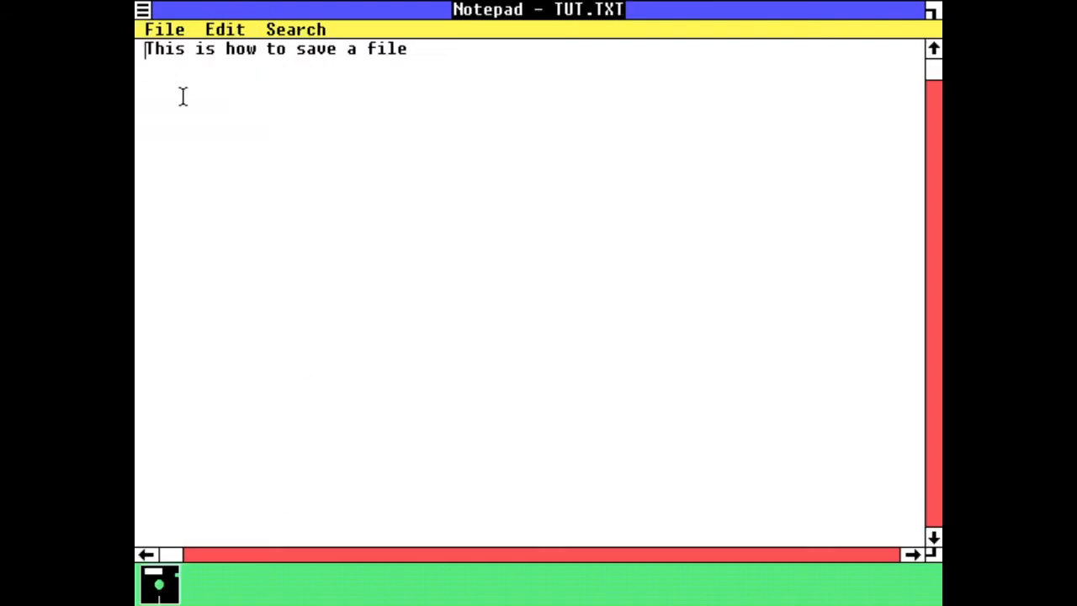
{"action": "double_click", "coordinate": [141, 10]}
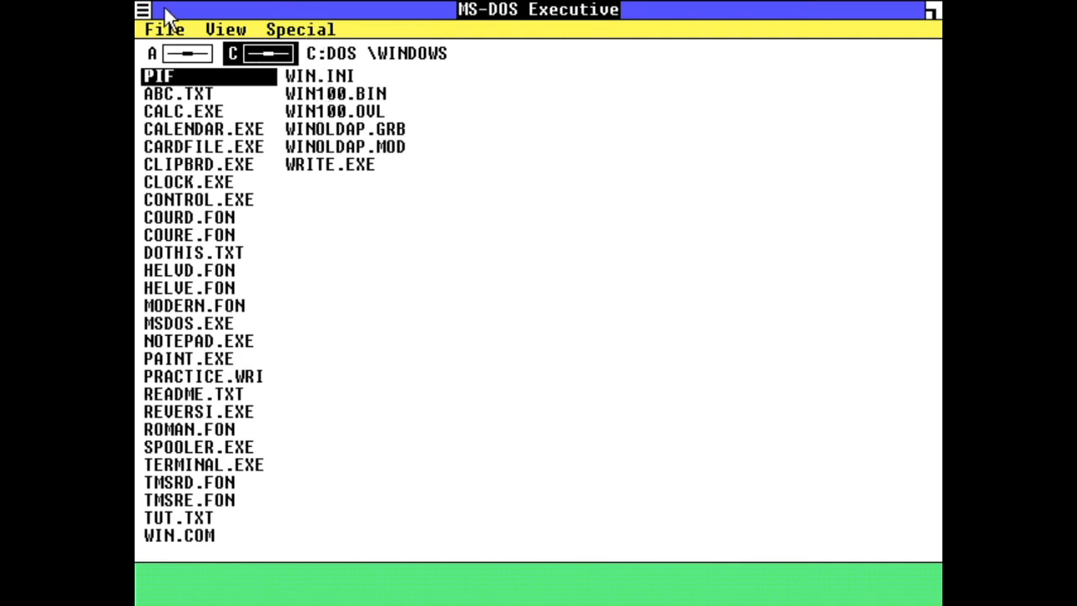
Close the MS-DOS Executive and confirm ending the Windows session.
{"action": "left_click", "coordinate": [141, 10]}
{"action": "left_click", "coordinate": [213, 10]}
{"action": "left_click", "coordinate": [145, 10]}
{"action": "left_click", "coordinate": [202, 102]}
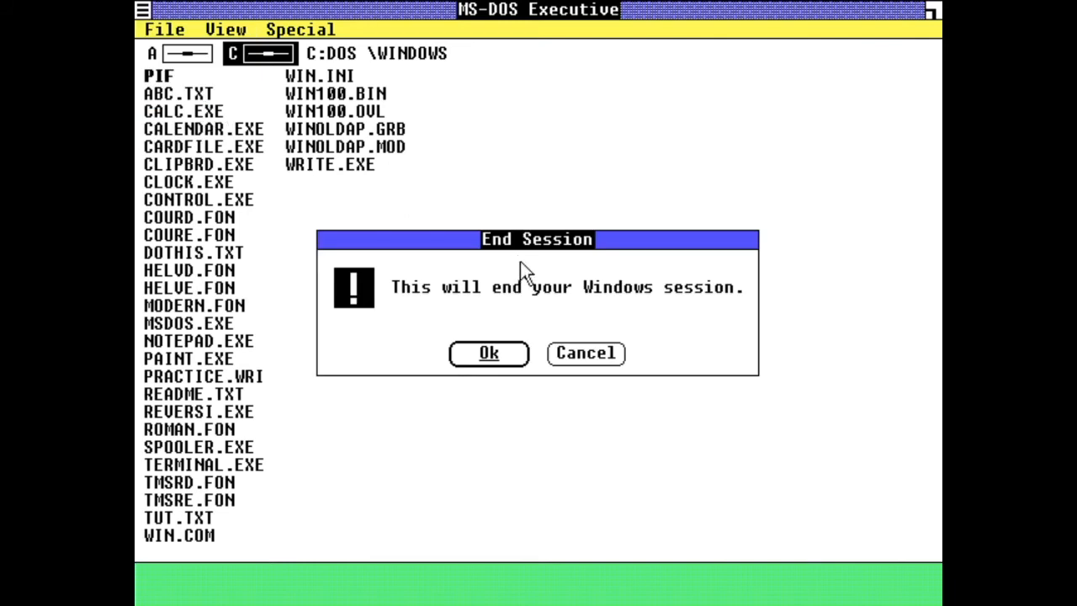
{"action": "left_click", "coordinate": [517, 354]}
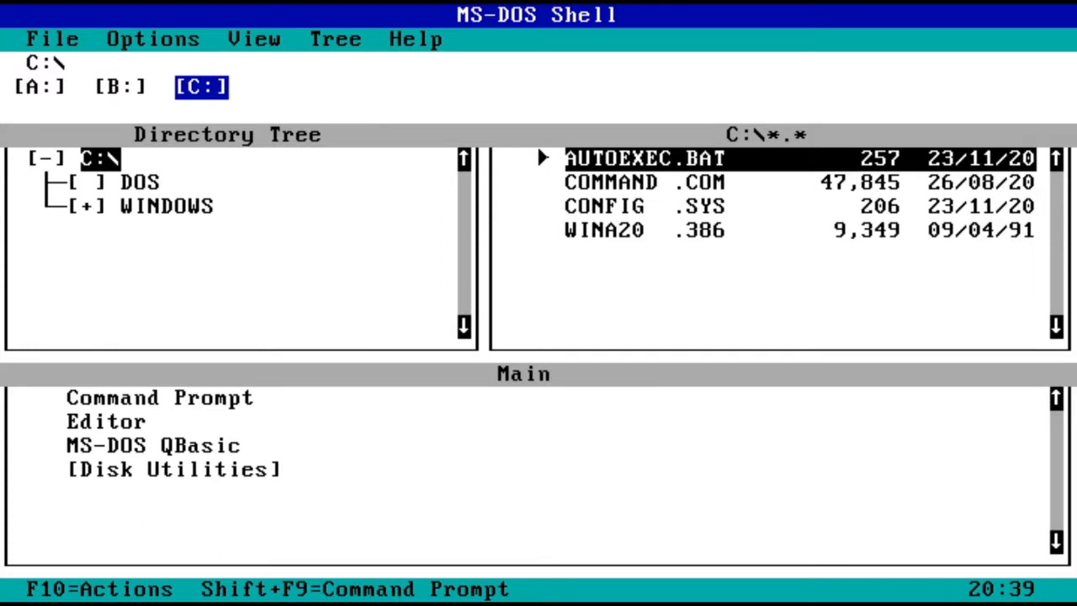
Open the command prompt from MS-DOS Shell, change to the windows directory and start Windows with the win command.
{"action": "key", "text": "shift+F9"}
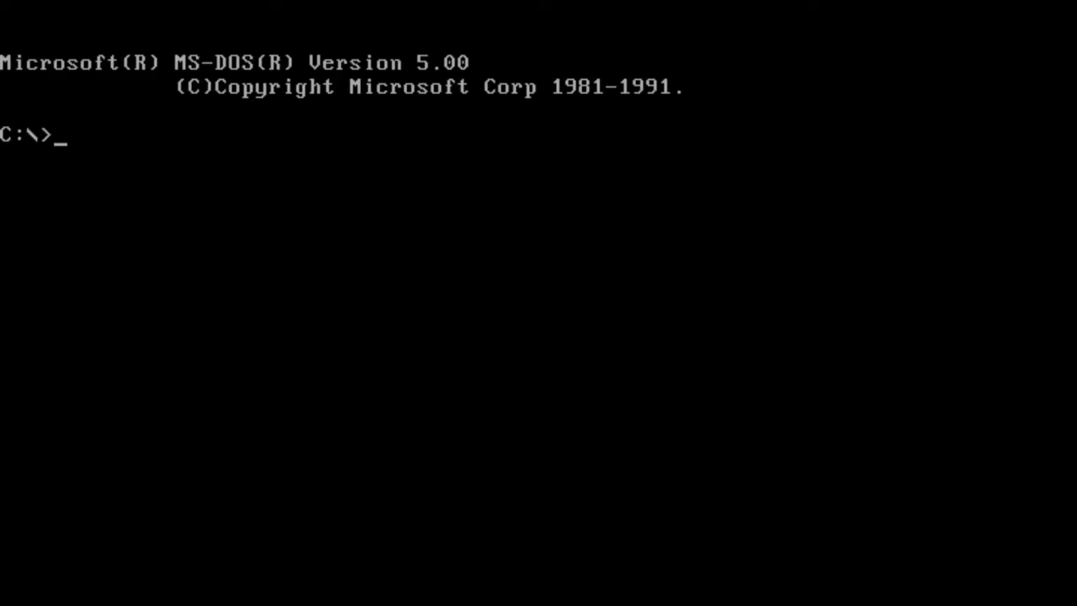
{"action": "type", "text": "cd windows"}
{"action": "key", "text": "Return"}
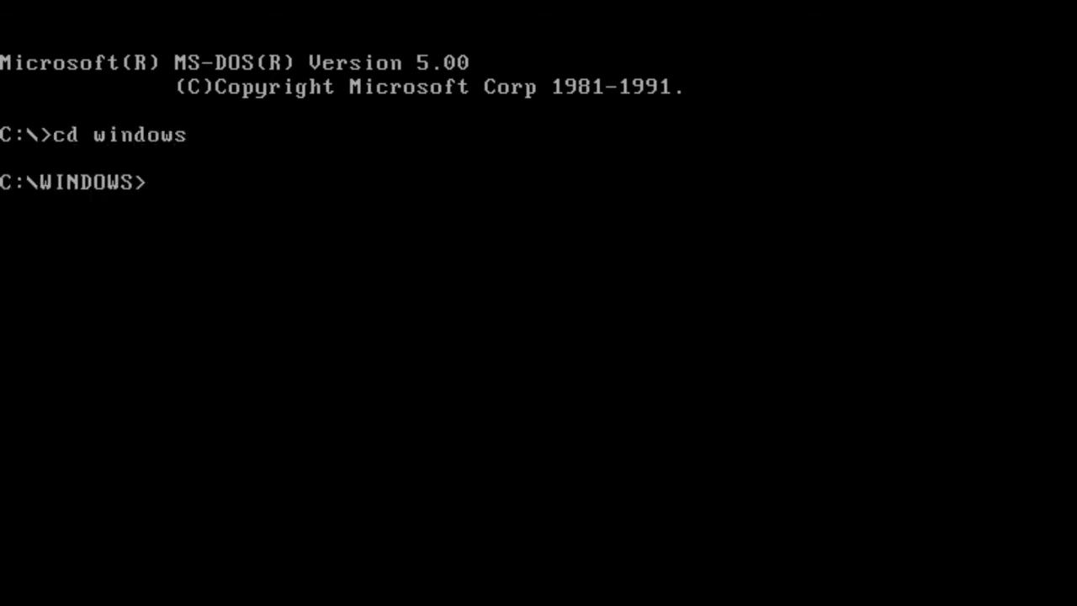
{"action": "type", "text": "win"}
{"action": "key", "text": "Return"}
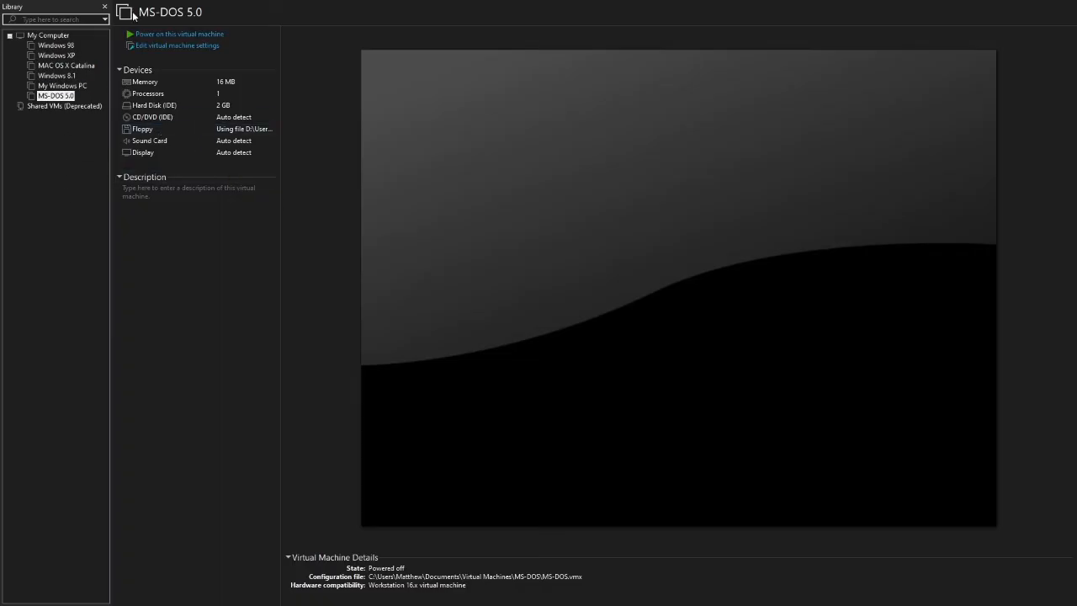
Leave full screen and start creating a new virtual machine from the Home page.
{"action": "mouse_move", "coordinate": [183, 2]}
{"action": "left_click", "coordinate": [968, 9]}
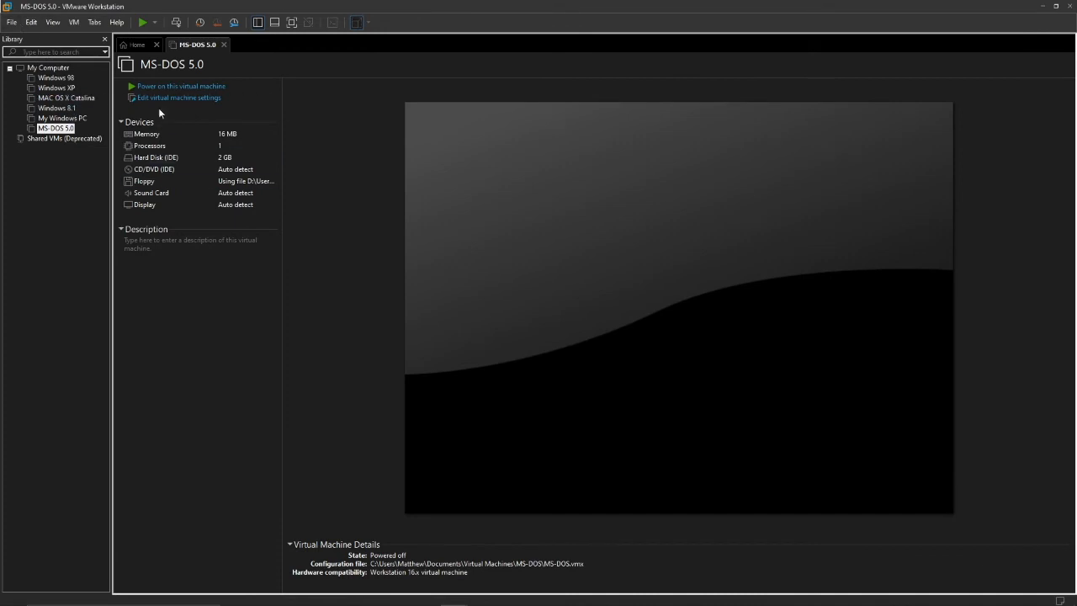
{"action": "left_click", "coordinate": [140, 47]}
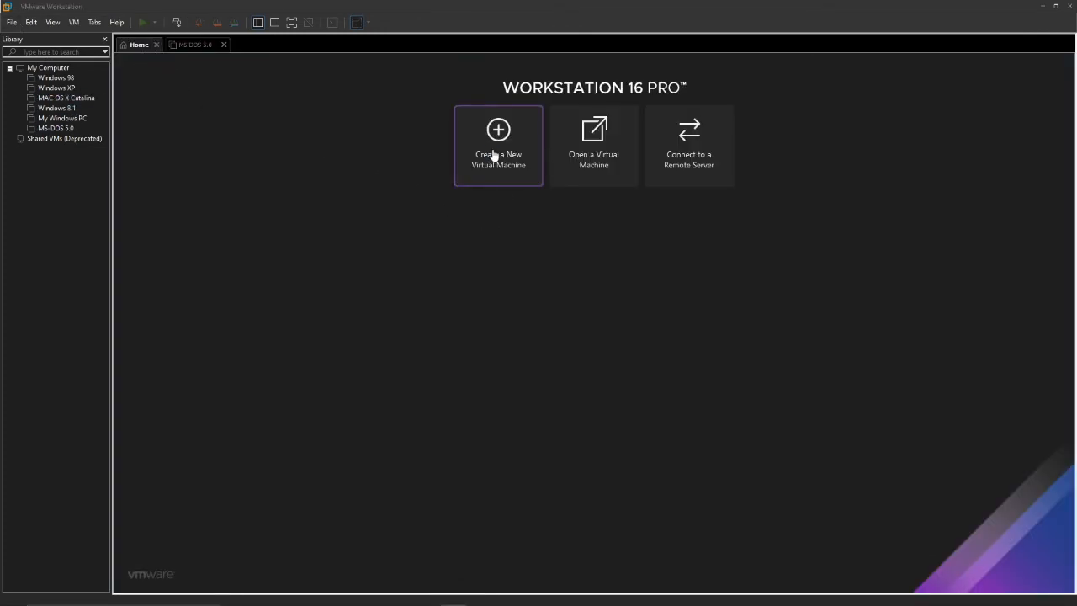
{"action": "left_click", "coordinate": [493, 157]}
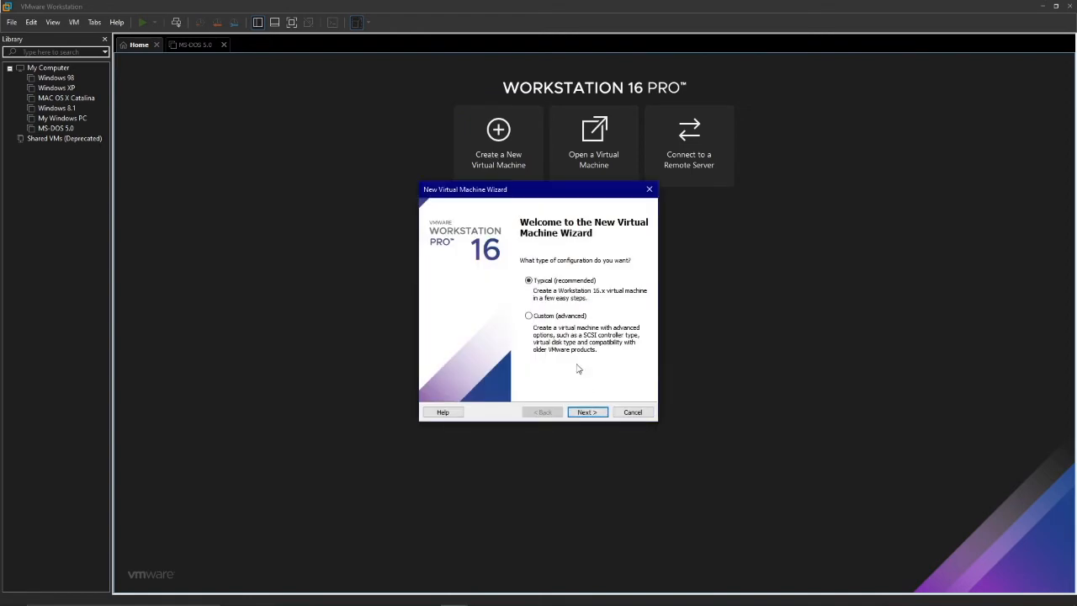
Choose the typical configuration with the operating system installed later and MS-DOS as the guest operating system.
{"action": "left_click", "coordinate": [588, 412]}
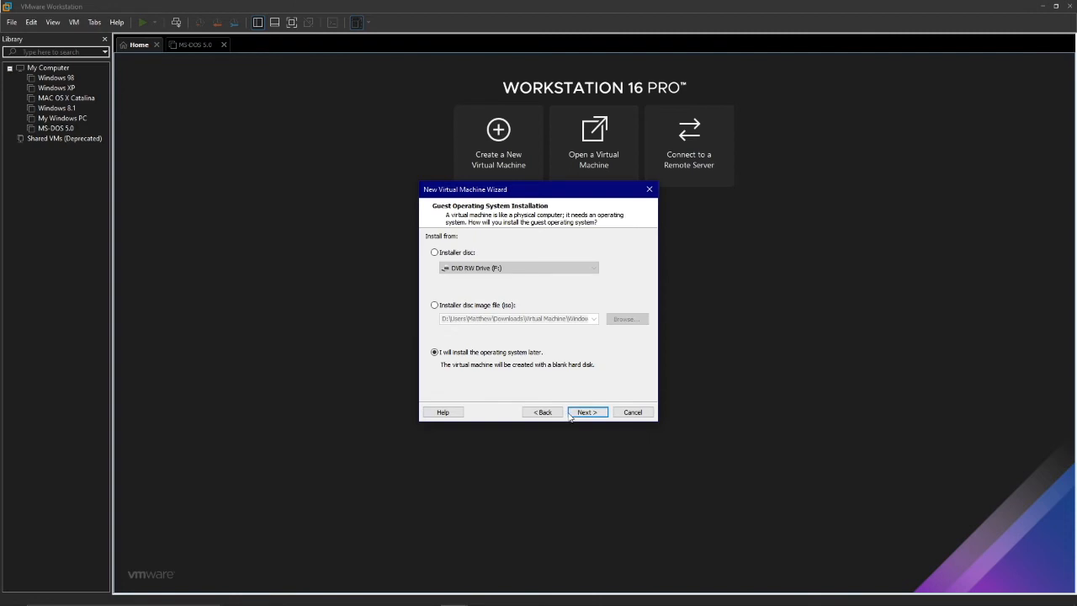
{"action": "left_click", "coordinate": [552, 411]}
{"action": "left_click", "coordinate": [592, 413]}
{"action": "left_click", "coordinate": [592, 413]}
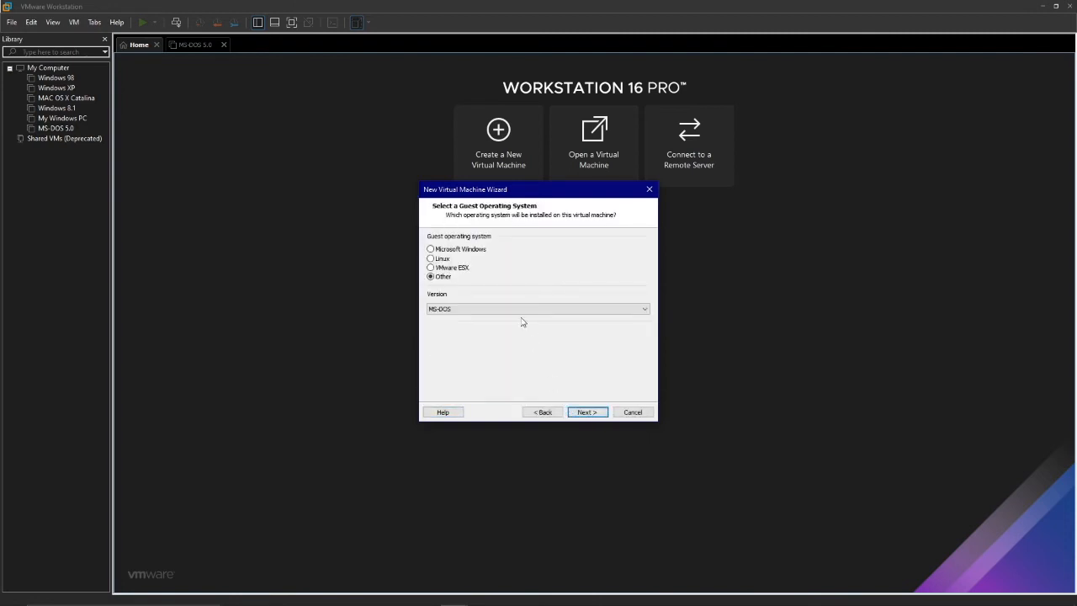
{"action": "left_click", "coordinate": [588, 412]}
Name the virtual machine "MS-DOS 6.22" and store its 2 GB virtual disk as a single file.
{"action": "left_click", "coordinate": [505, 251]}
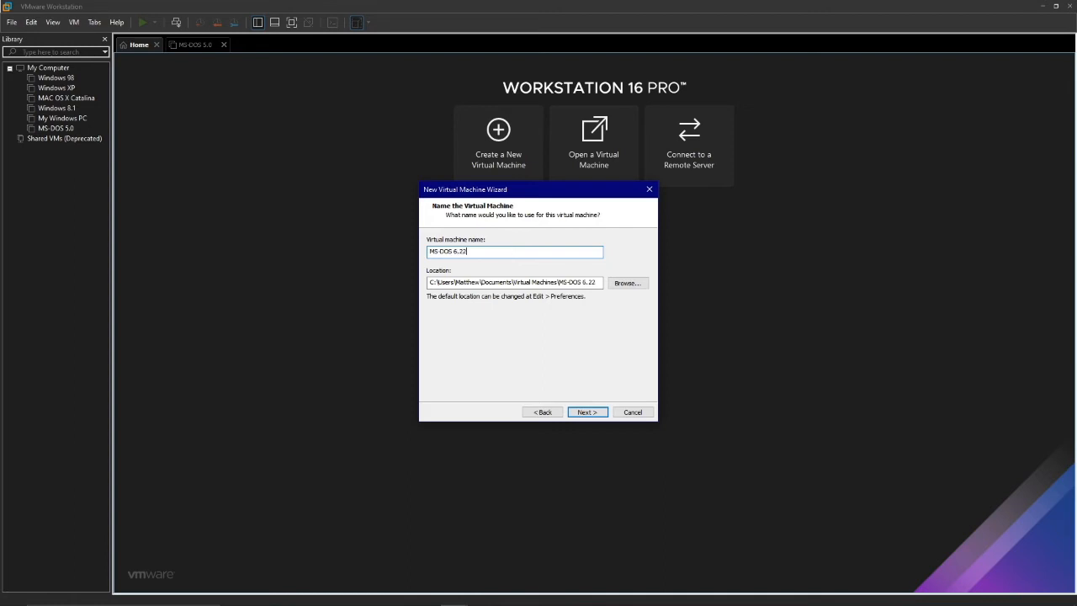
{"action": "left_click", "coordinate": [587, 412]}
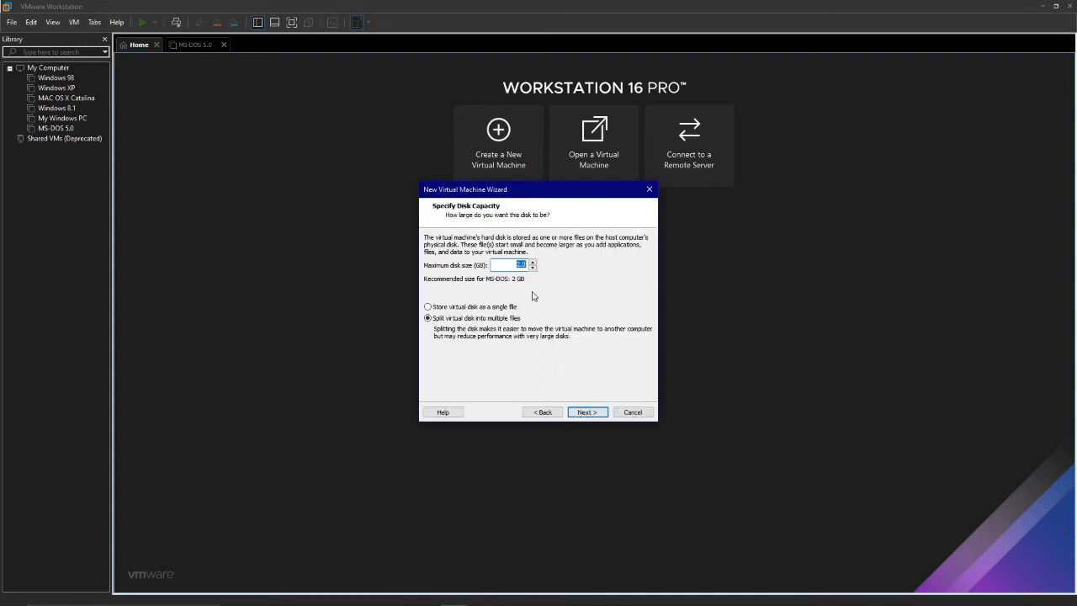
{"action": "left_click", "coordinate": [503, 307]}
{"action": "left_click", "coordinate": [593, 411]}
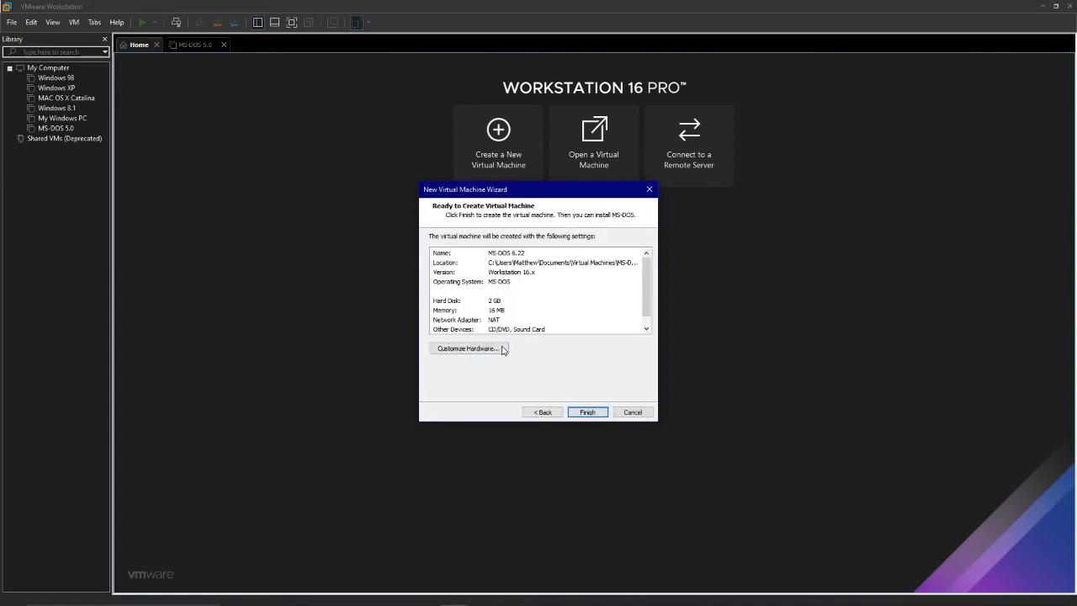
Customize the new virtual machine's hardware by adding a floppy drive.
{"action": "left_click", "coordinate": [471, 348]}
{"action": "left_click", "coordinate": [435, 158]}
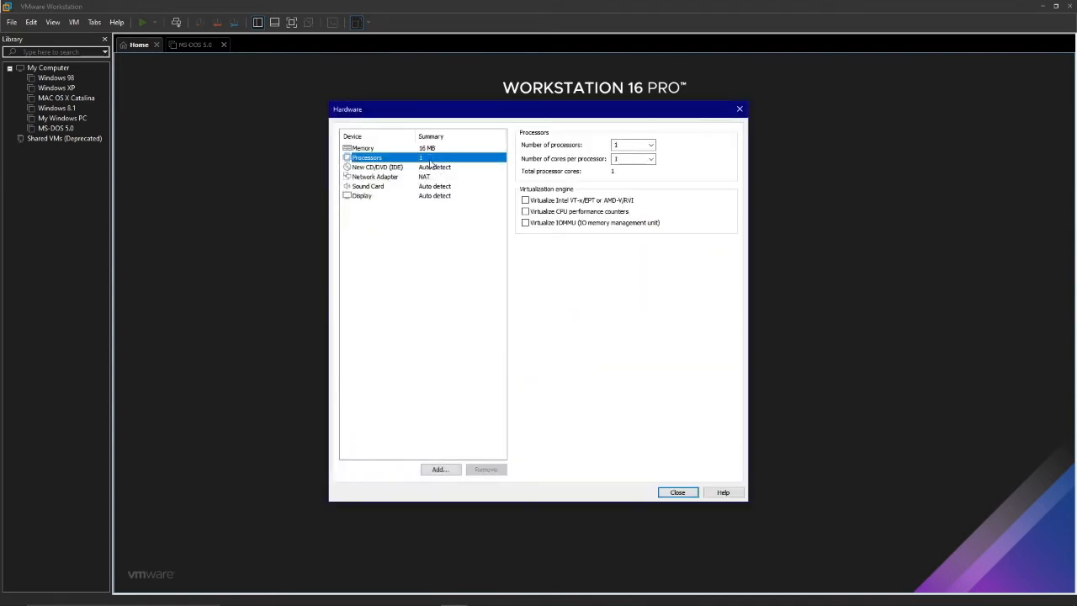
{"action": "left_click", "coordinate": [432, 168]}
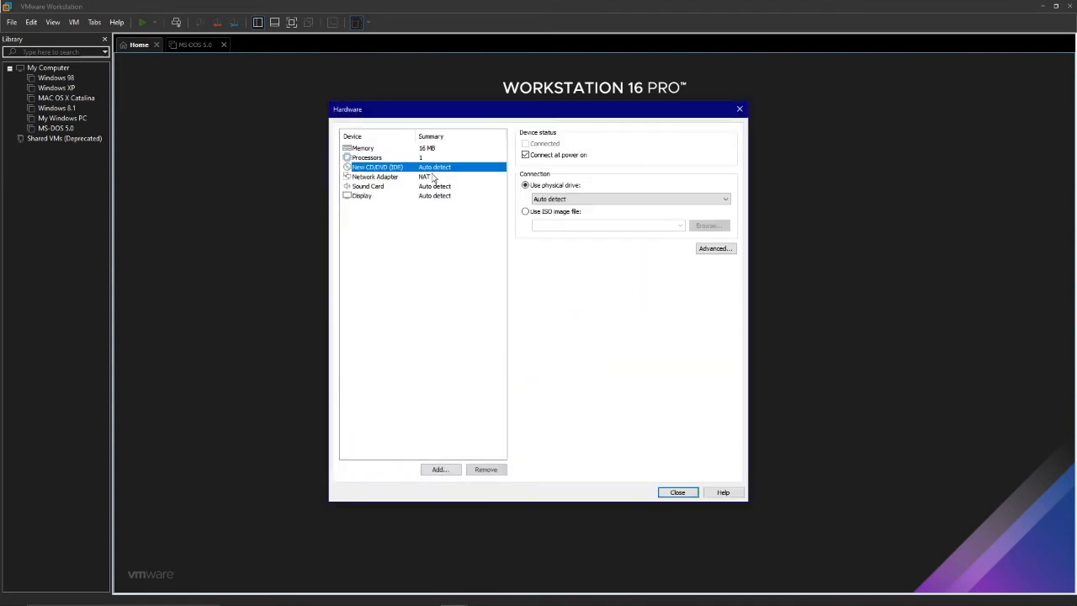
{"action": "left_click", "coordinate": [440, 469]}
{"action": "left_click", "coordinate": [457, 259]}
{"action": "left_click", "coordinate": [593, 410]}
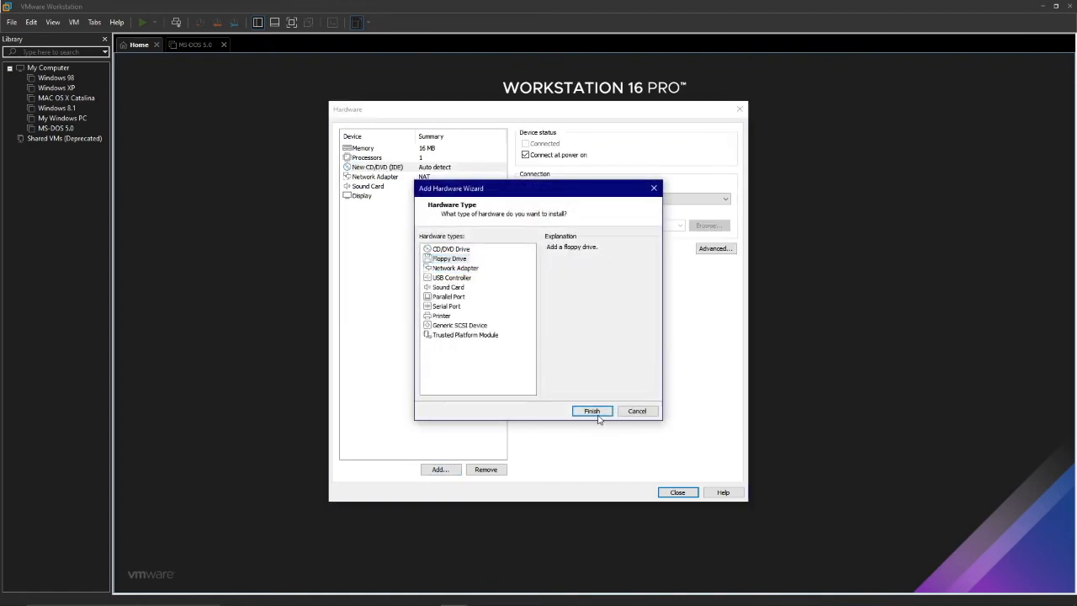
Remove the network adapter from the hardware list and finish creating the virtual machine.
{"action": "left_click", "coordinate": [486, 470]}
{"action": "left_click", "coordinate": [418, 188]}
{"action": "left_click", "coordinate": [437, 197]}
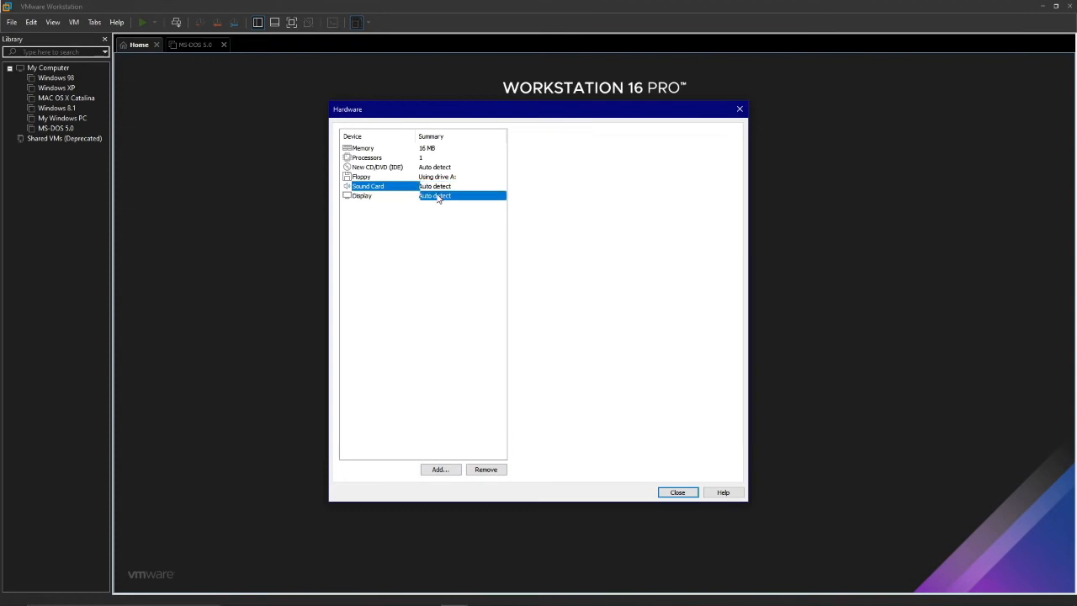
{"action": "left_click", "coordinate": [677, 492]}
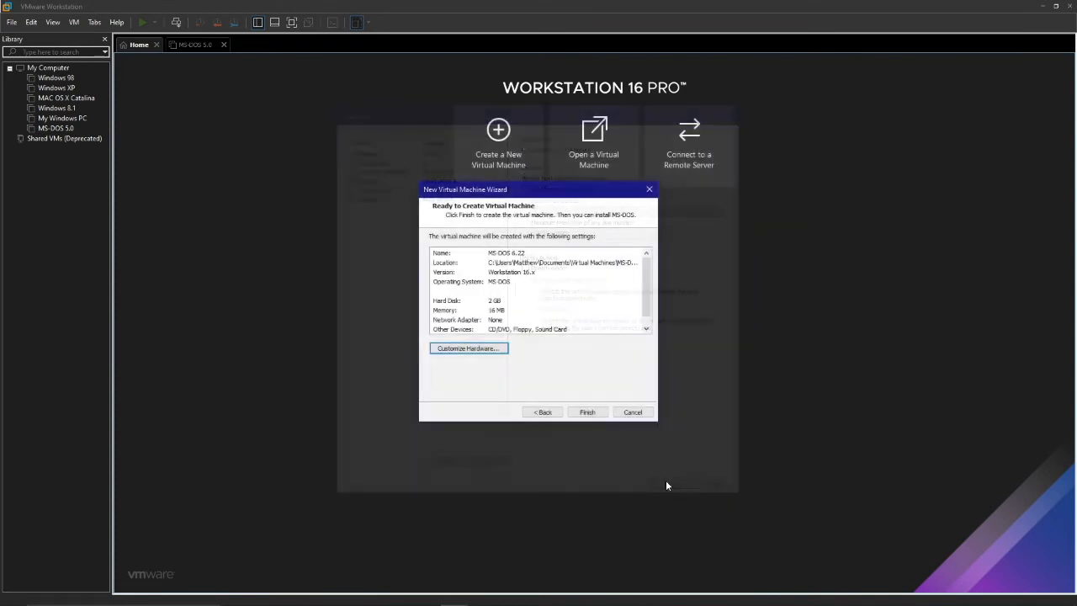
{"action": "left_click", "coordinate": [593, 412]}
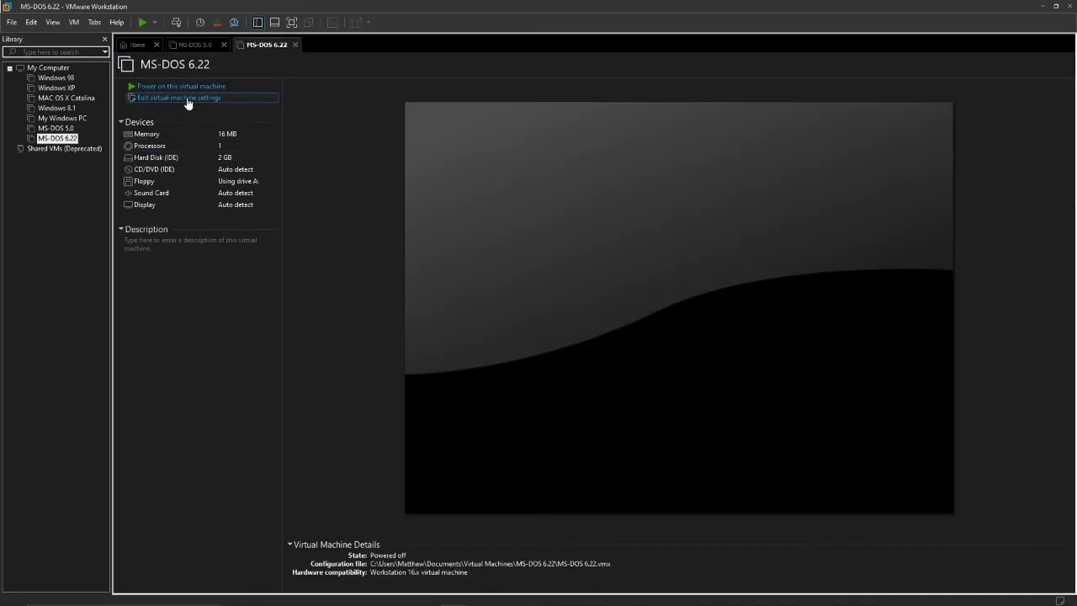
In the MS-DOS 6.22 virtual machine settings, set the enhanced keyboard option to "Use if available (recommended)".
{"action": "left_click", "coordinate": [185, 102]}
{"action": "left_click", "coordinate": [378, 122]}
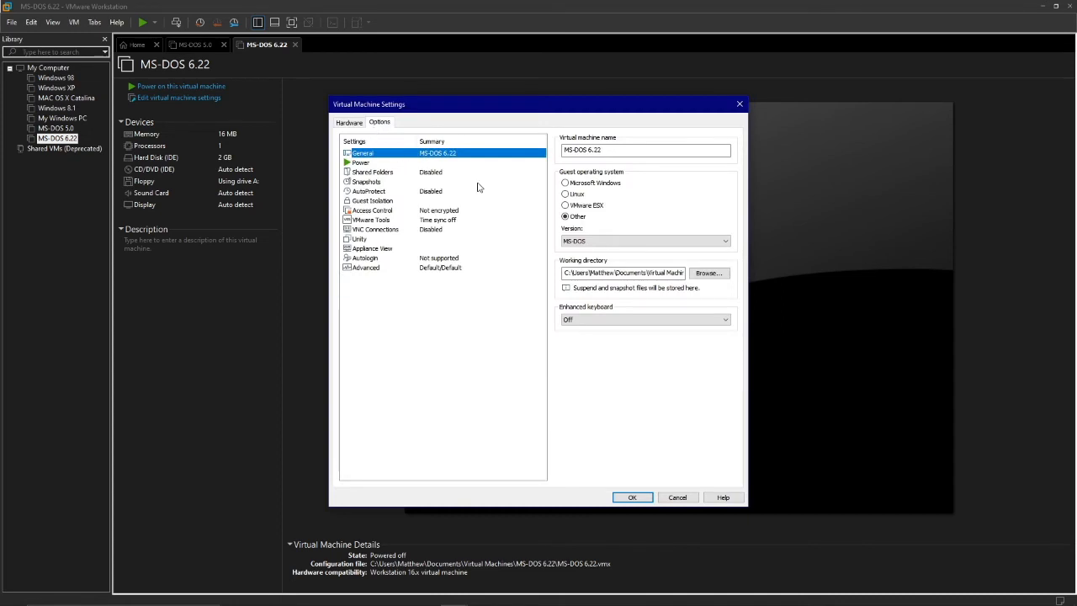
{"action": "left_click", "coordinate": [639, 320]}
{"action": "left_click", "coordinate": [614, 337]}
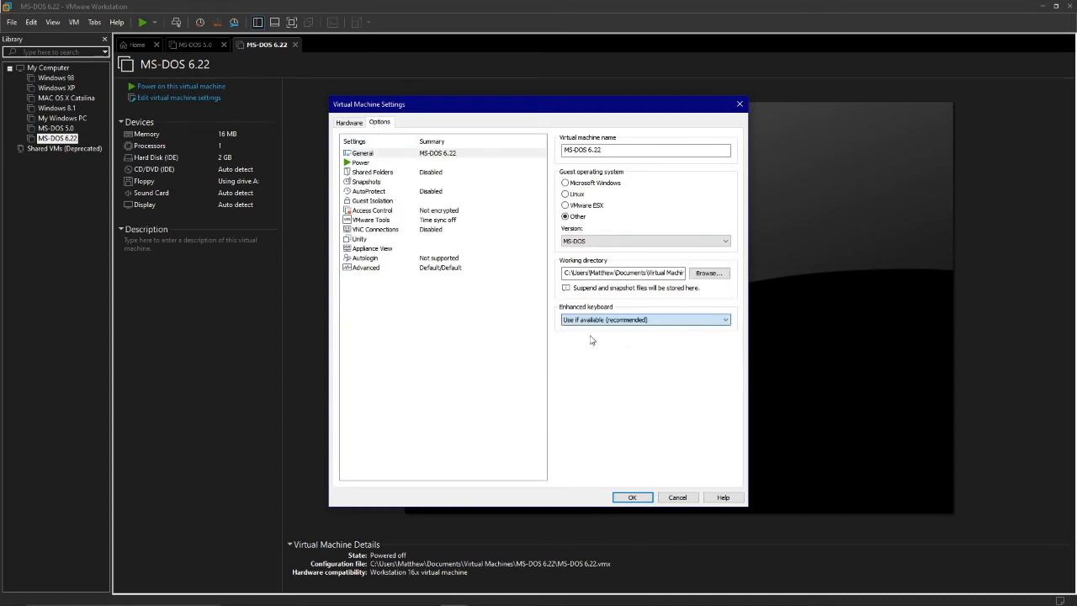
Review the virtual machine's Shared Folders, AutoProtect, Access Control, VNC Connections, Unity and VMware Tools options.
{"action": "left_click", "coordinate": [468, 173]}
{"action": "left_click", "coordinate": [477, 192]}
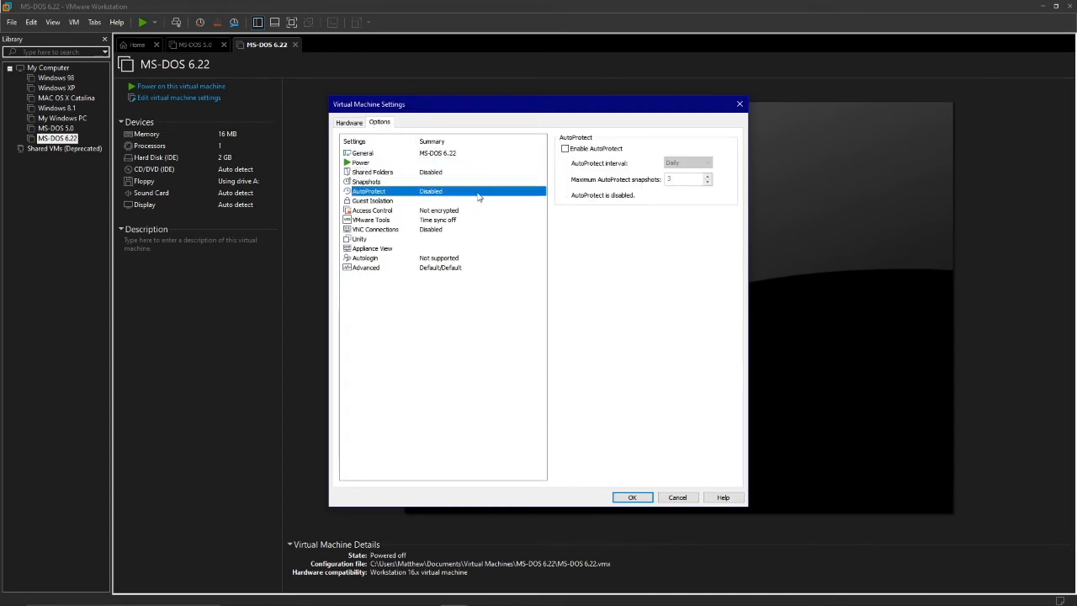
{"action": "left_click", "coordinate": [493, 210]}
{"action": "left_click", "coordinate": [499, 230]}
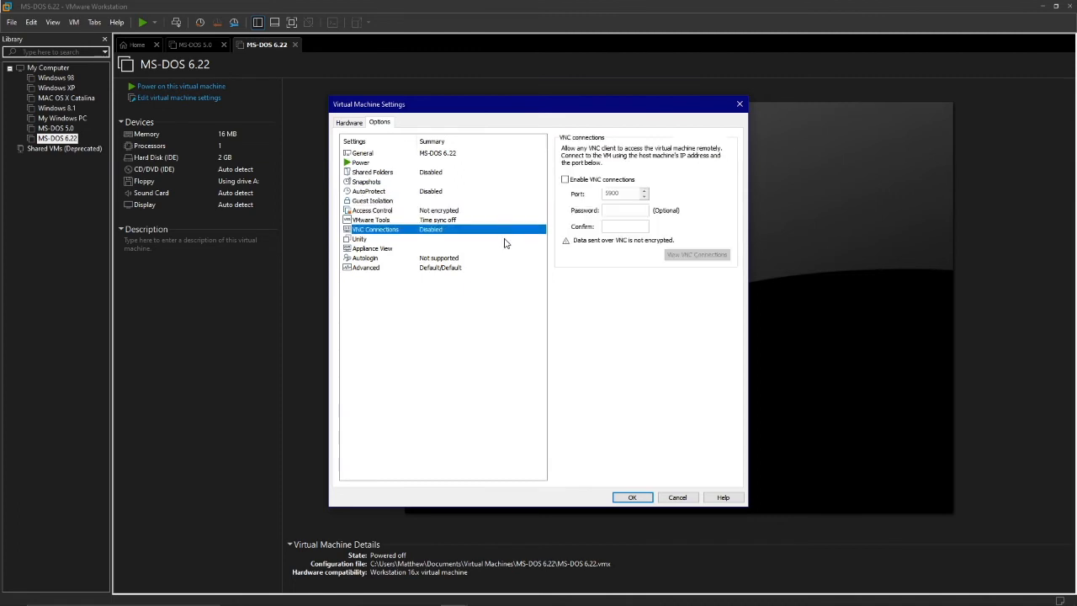
{"action": "left_click", "coordinate": [506, 240]}
{"action": "left_click", "coordinate": [504, 230]}
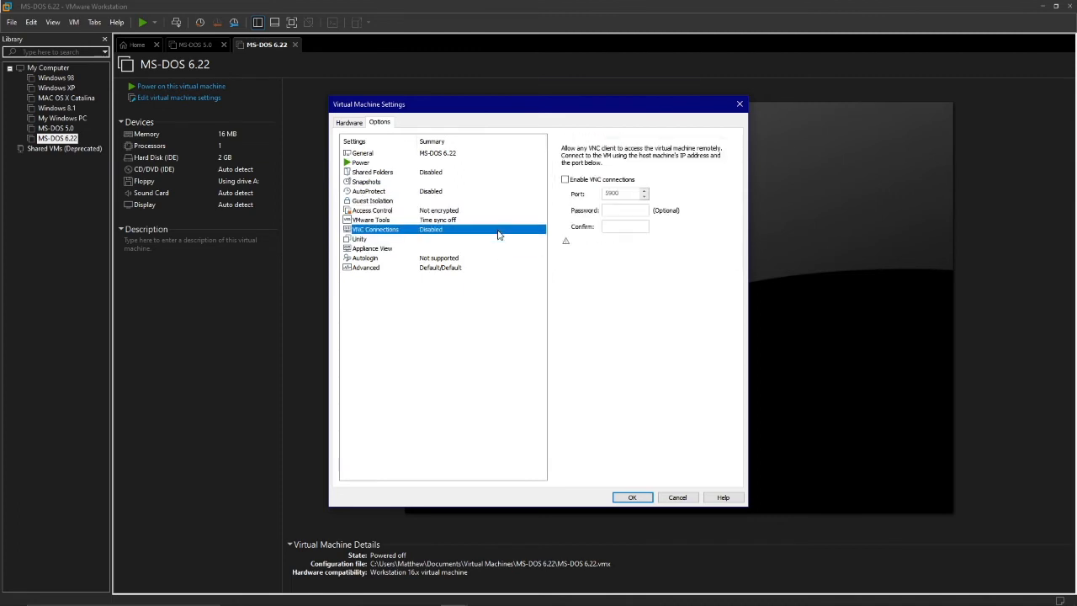
{"action": "left_click", "coordinate": [521, 220]}
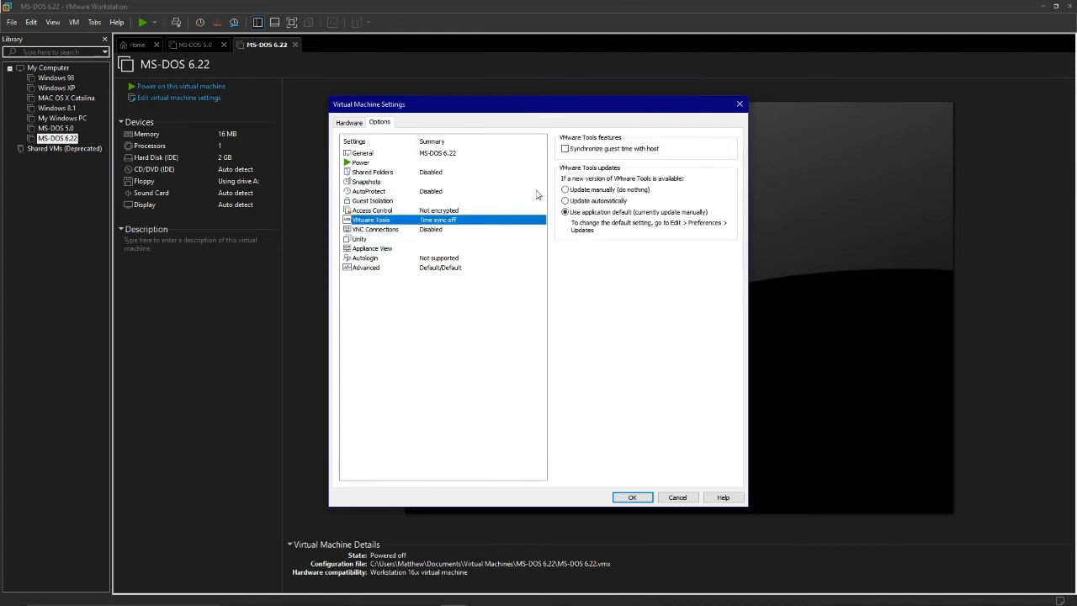
Set the floppy drive to use the Disk1 image from the MS-DOS 6 folder and save the virtual machine settings.
{"action": "left_click", "coordinate": [349, 122]}
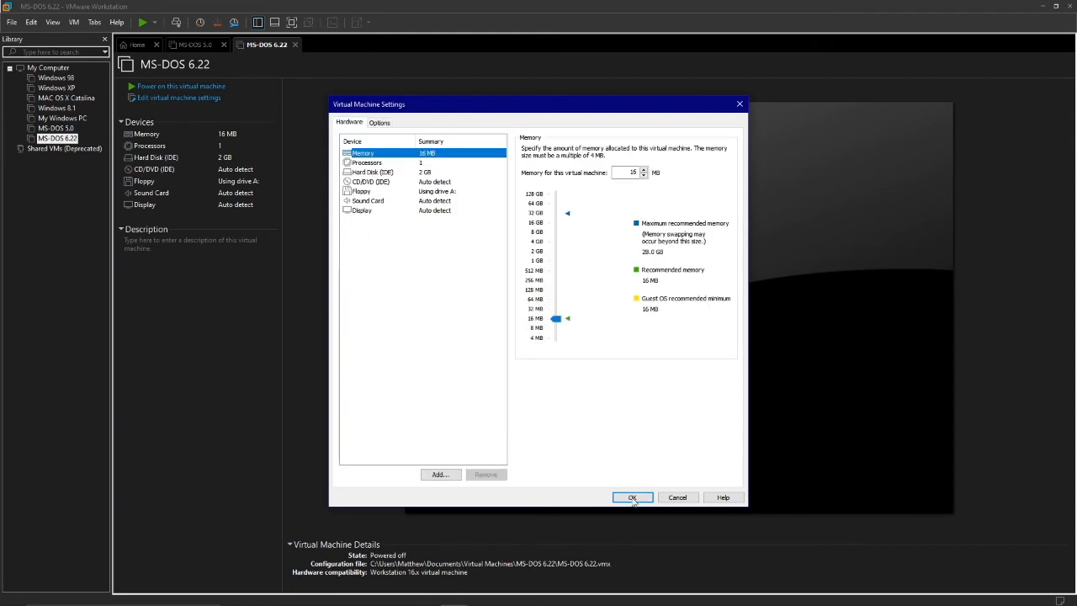
{"action": "left_click", "coordinate": [429, 203]}
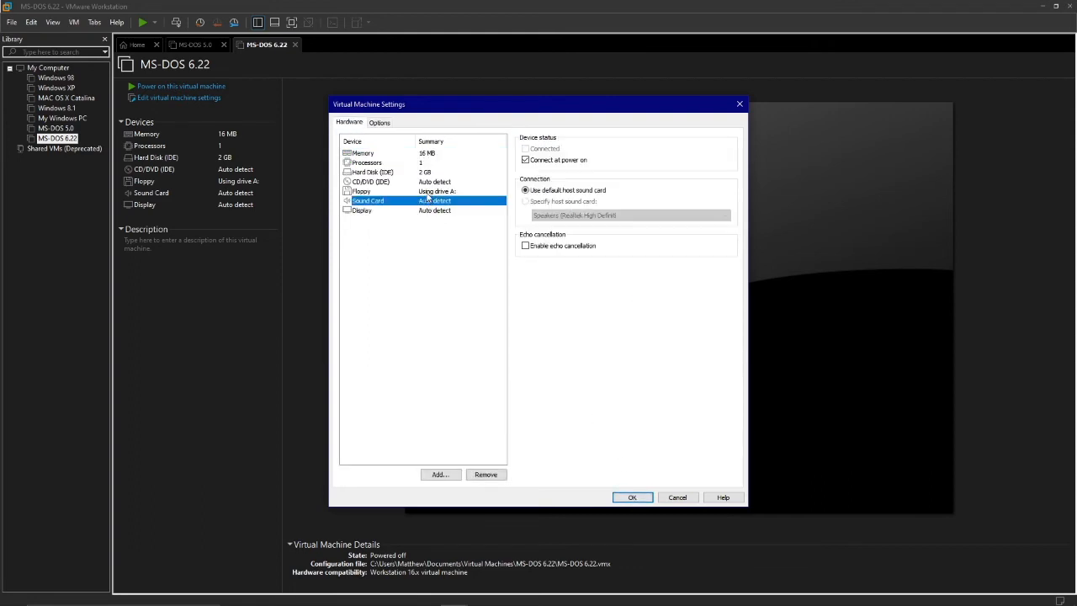
{"action": "left_click", "coordinate": [432, 192]}
{"action": "left_click", "coordinate": [581, 216]}
{"action": "left_click", "coordinate": [724, 247]}
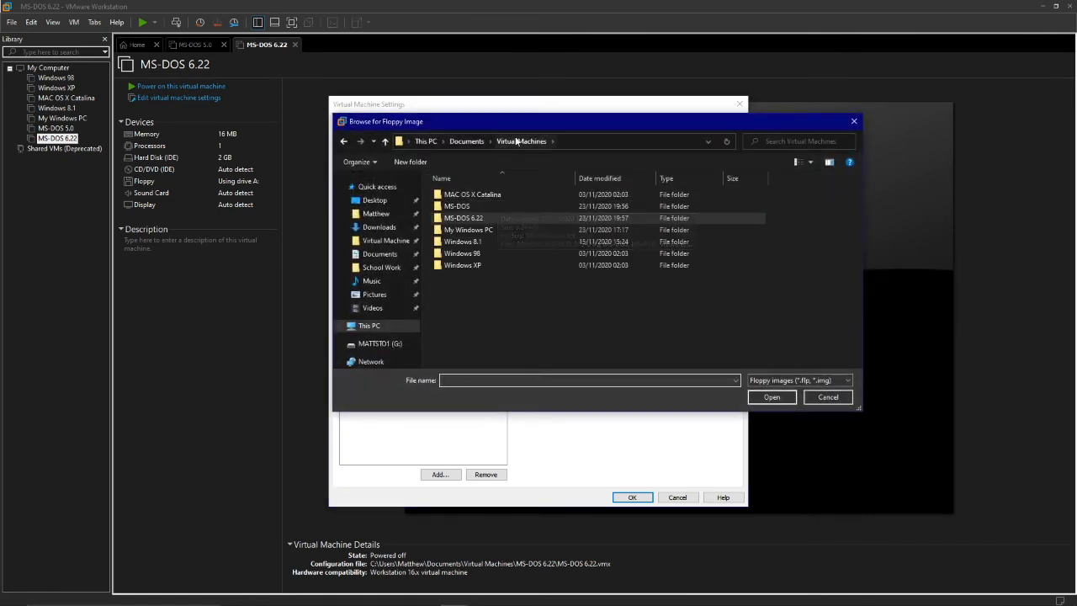
{"action": "left_click", "coordinate": [384, 242]}
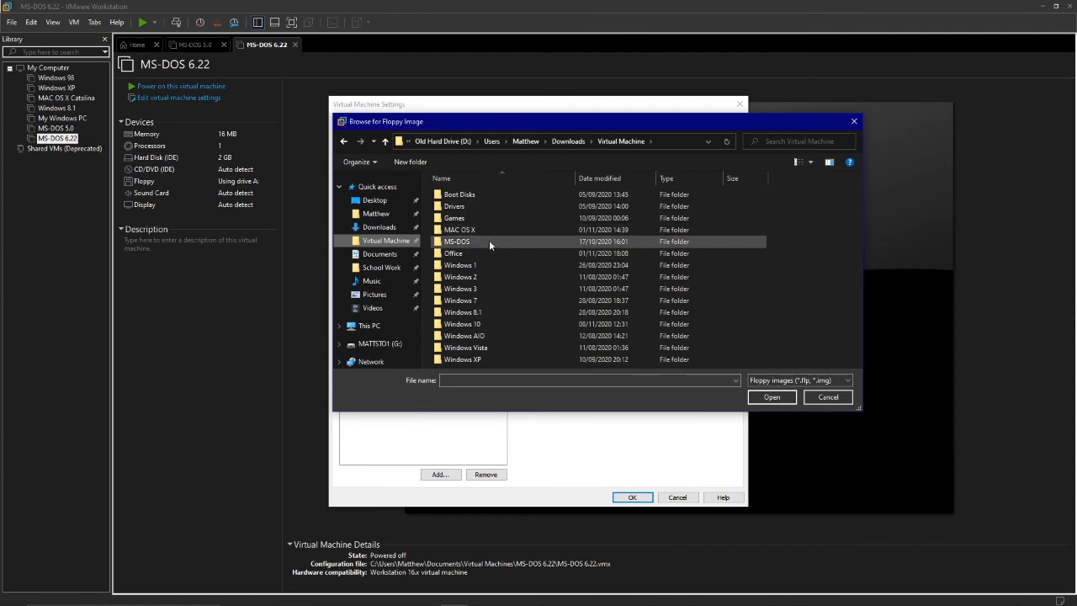
{"action": "double_click", "coordinate": [489, 241]}
{"action": "double_click", "coordinate": [487, 207]}
{"action": "double_click", "coordinate": [486, 194]}
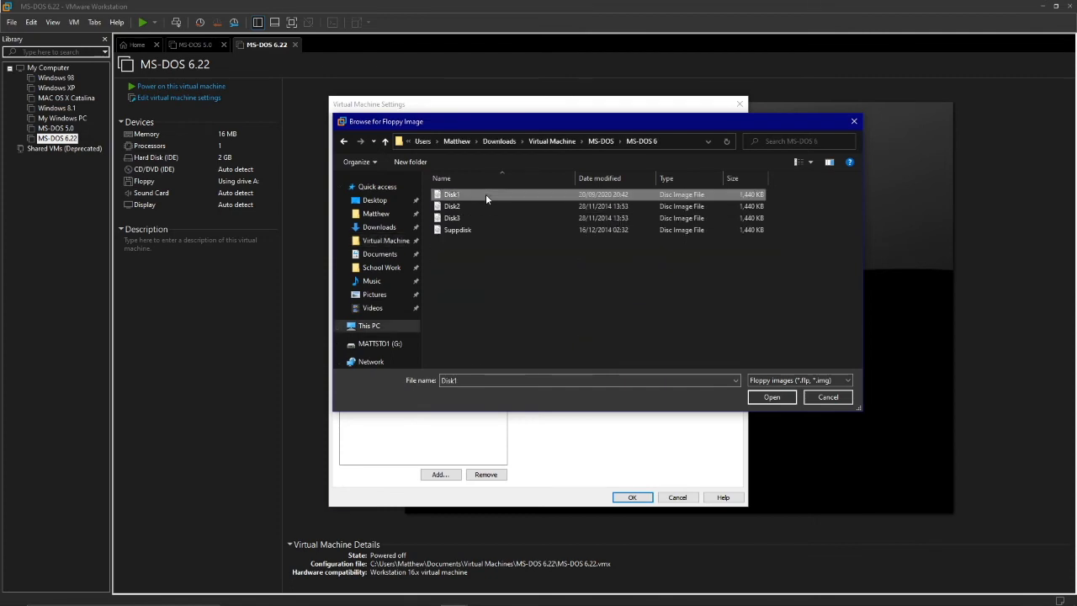
{"action": "left_click", "coordinate": [425, 193]}
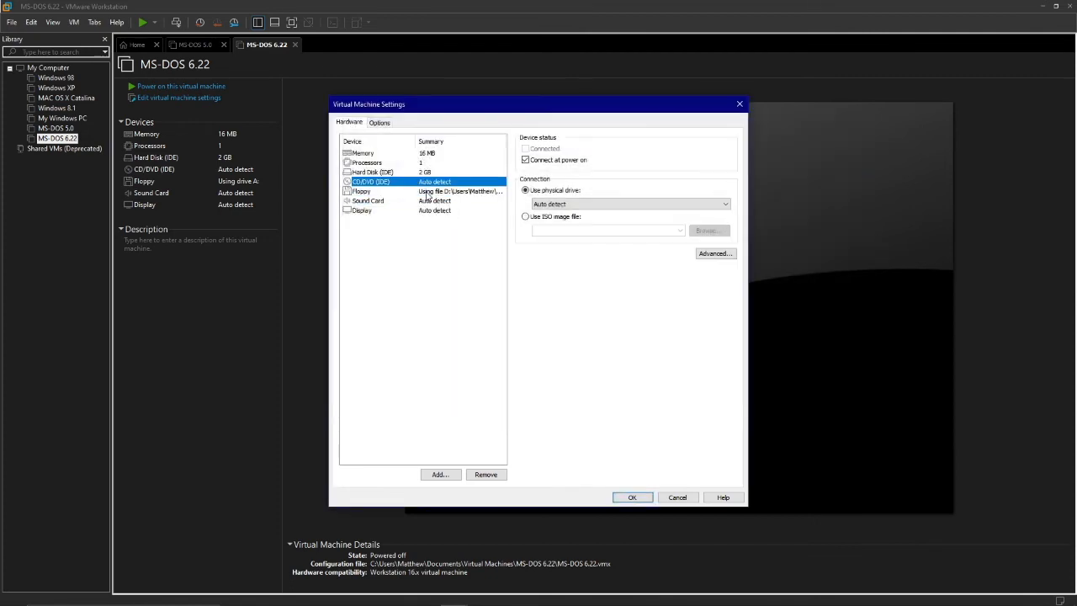
{"action": "left_click", "coordinate": [618, 499]}
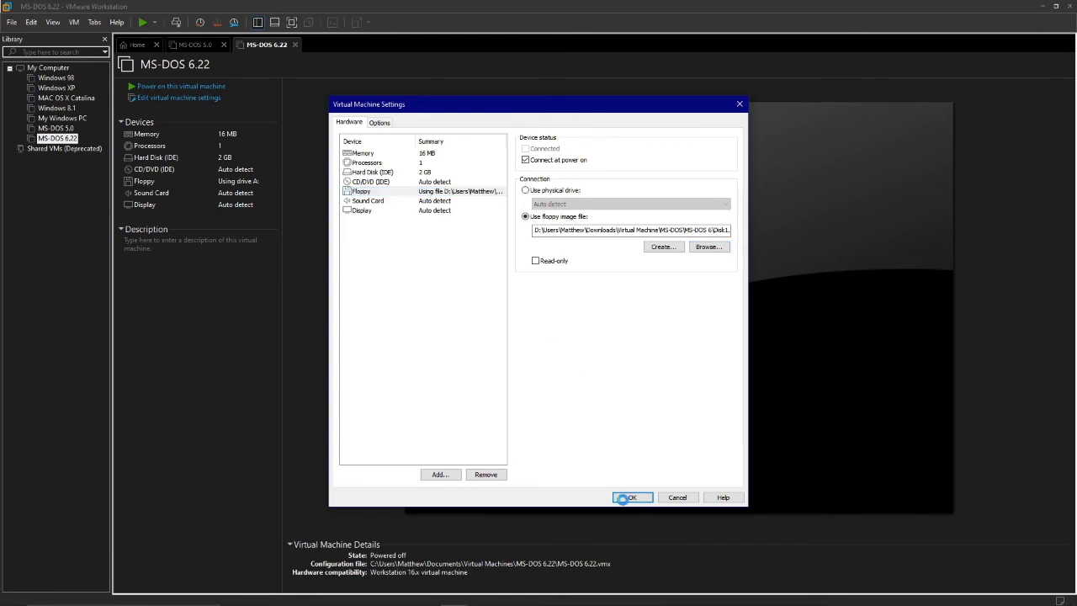
Power on the MS-DOS 6.22 virtual machine and display it in full screen.
{"action": "left_click", "coordinate": [220, 87]}
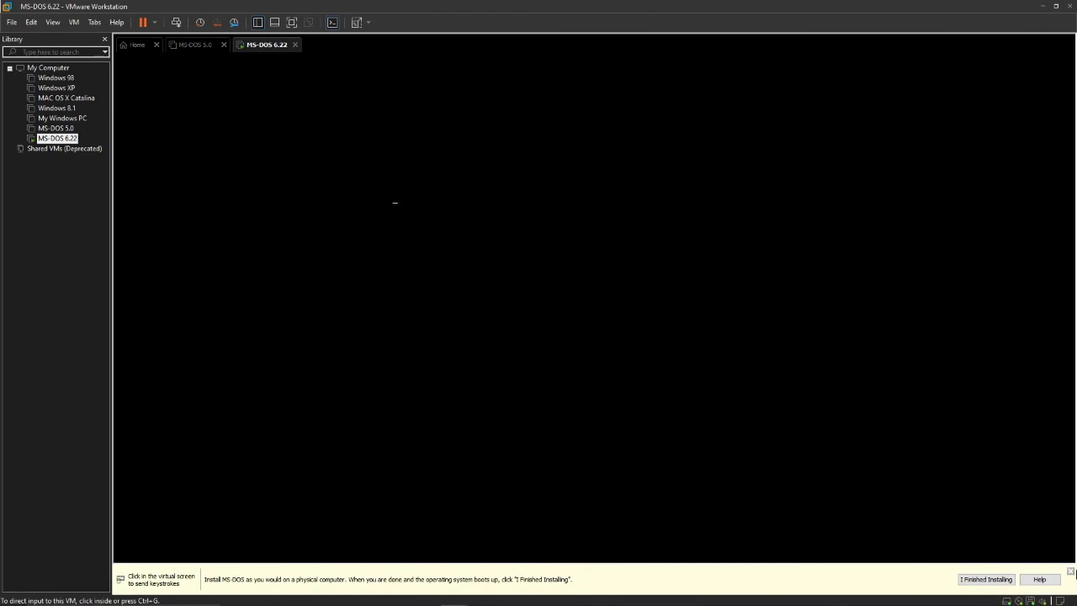
{"action": "left_click", "coordinate": [1070, 571]}
{"action": "left_click", "coordinate": [287, 21]}
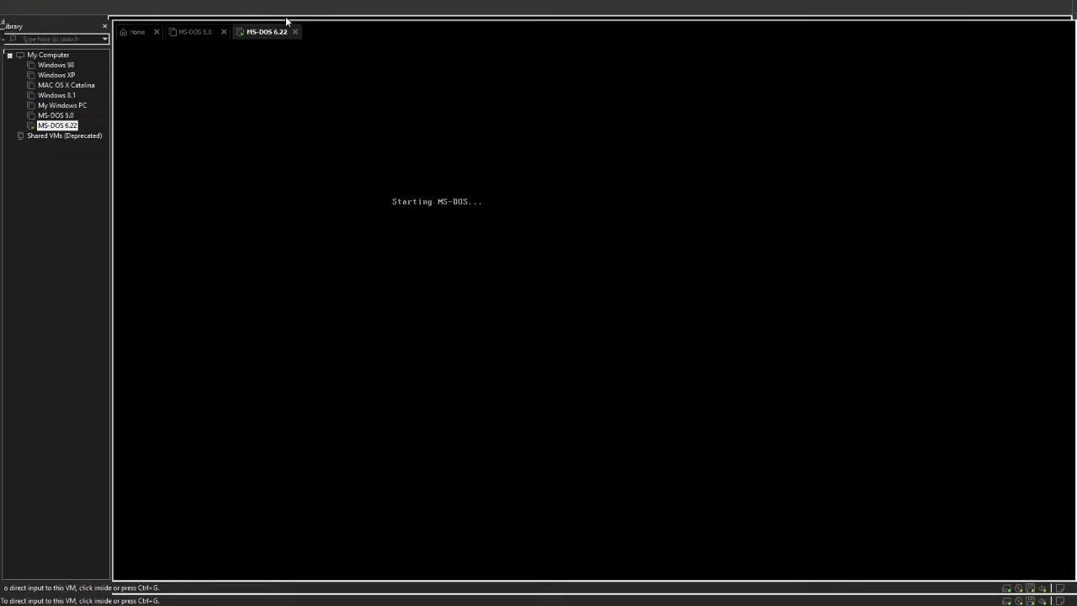
{"action": "key", "text": "ctrl+alt"}
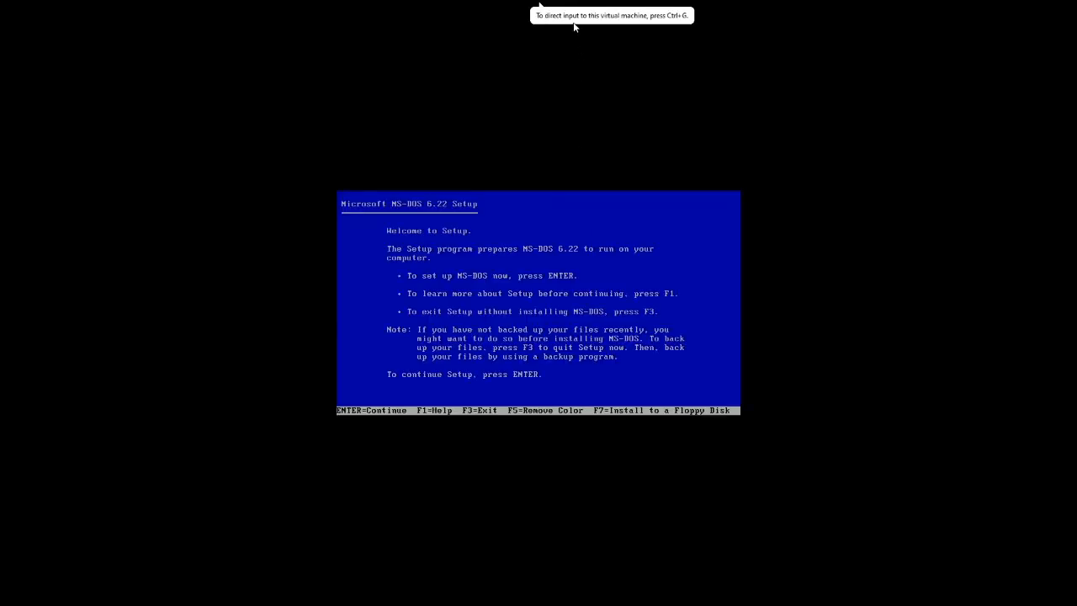
Stretch the guest display to fill the whole screen and direct input to the virtual machine.
{"action": "mouse_move", "coordinate": [555, 5]}
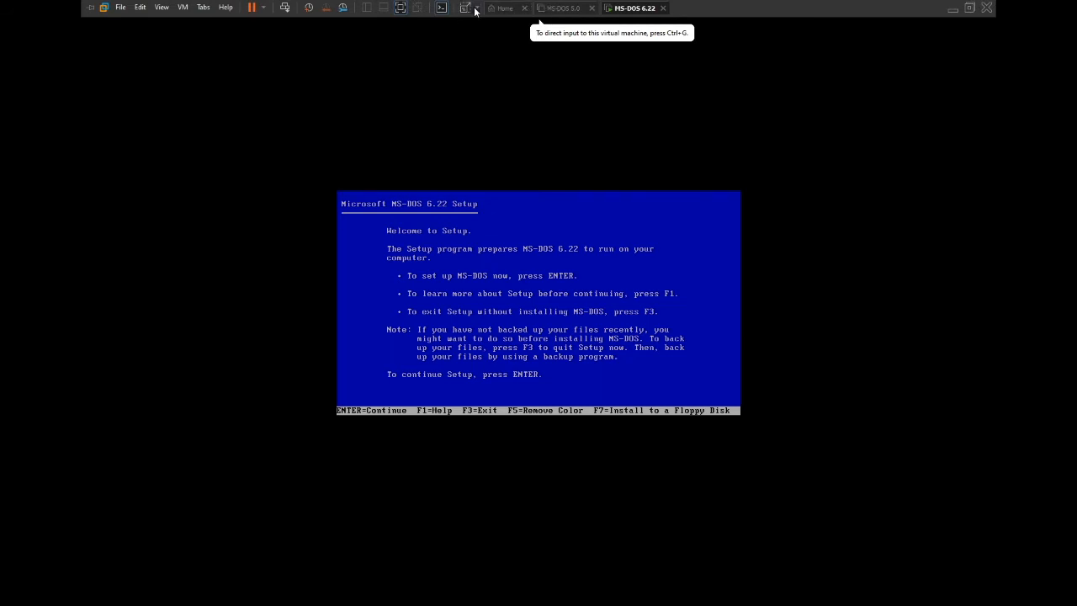
{"action": "left_click", "coordinate": [476, 7]}
{"action": "left_click", "coordinate": [454, 23]}
{"action": "left_click", "coordinate": [453, 267]}
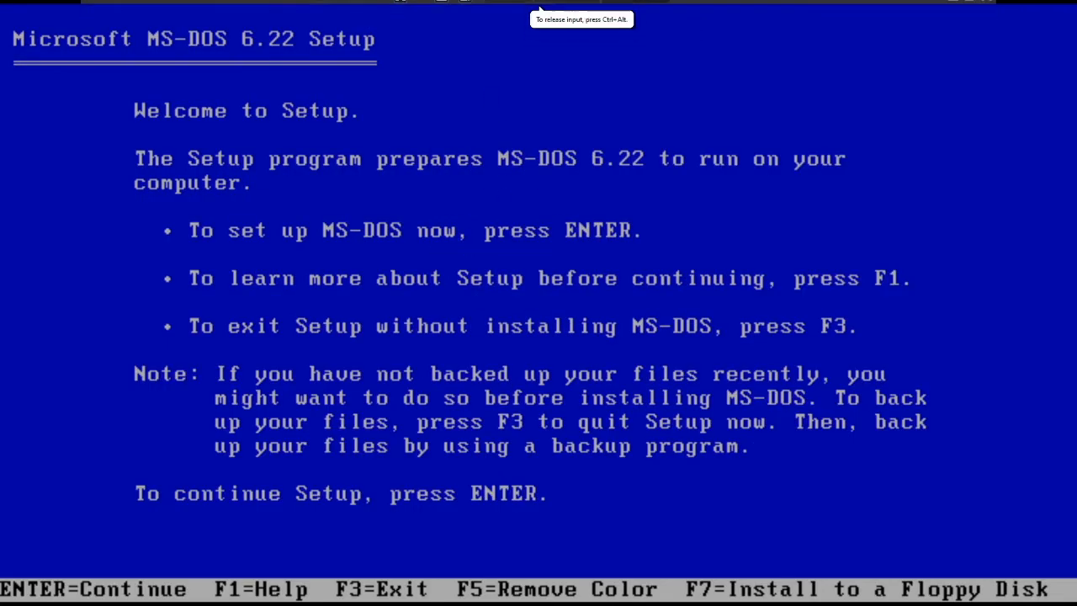
Begin MS-DOS 6.22 Setup, configure the unallocated disk space and restart the computer with Setup Disk 1 in drive A.
{"action": "key", "text": "Return"}
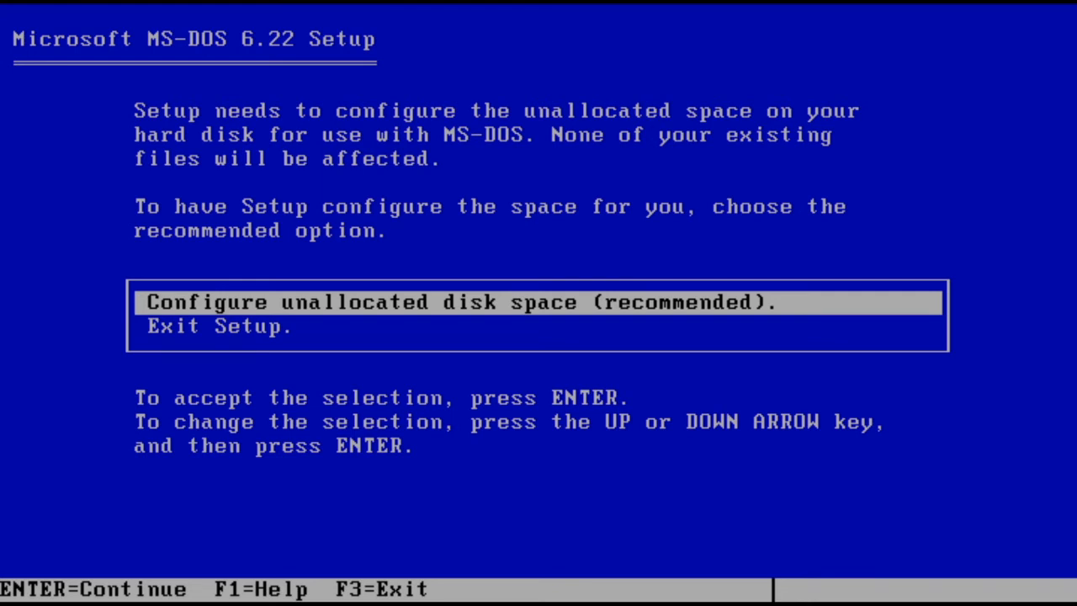
{"action": "key", "text": "Return"}
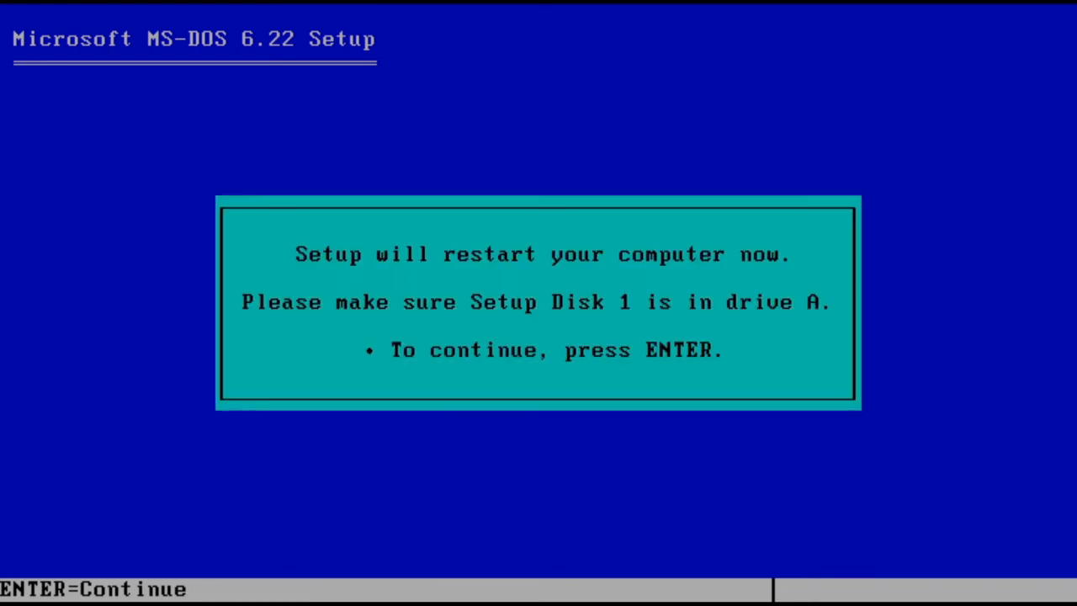
{"action": "key", "text": "Return"}
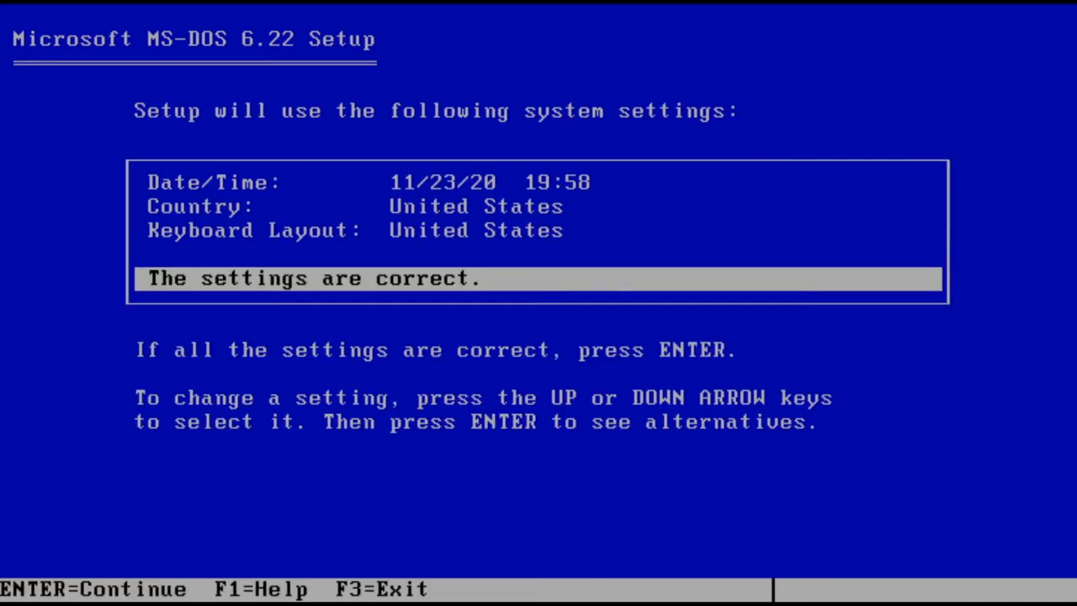
Set the country and keyboard layout to United Kingdom in Setup, and accept C:\DOS as the MS-DOS directory.
{"action": "key", "text": "Up"}
{"action": "key", "text": "Return"}
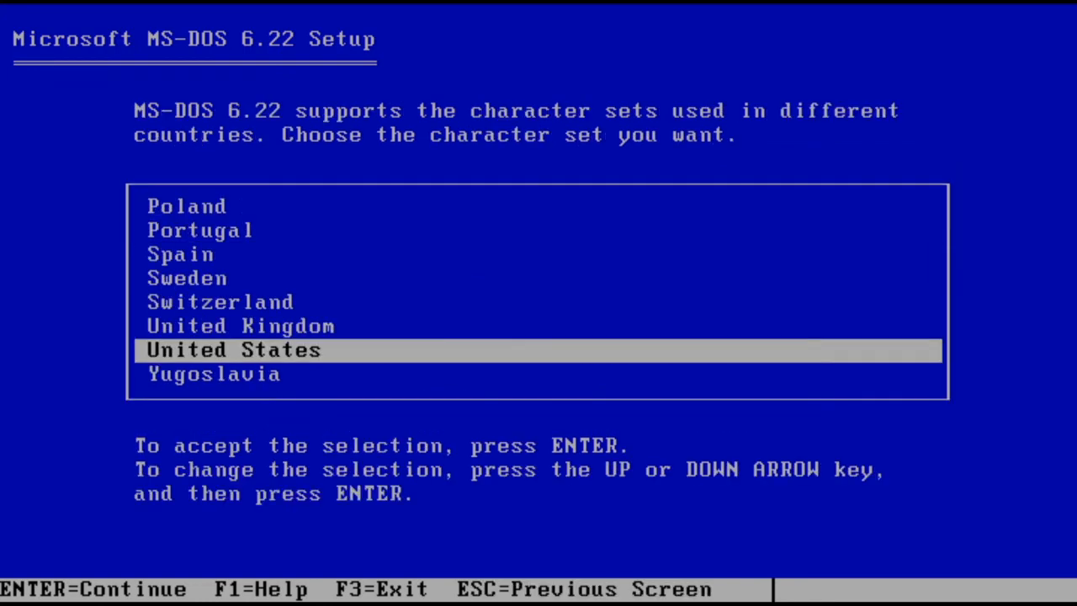
{"action": "key", "text": "Escape"}
{"action": "key", "text": "Up"}
{"action": "key", "text": "Return"}
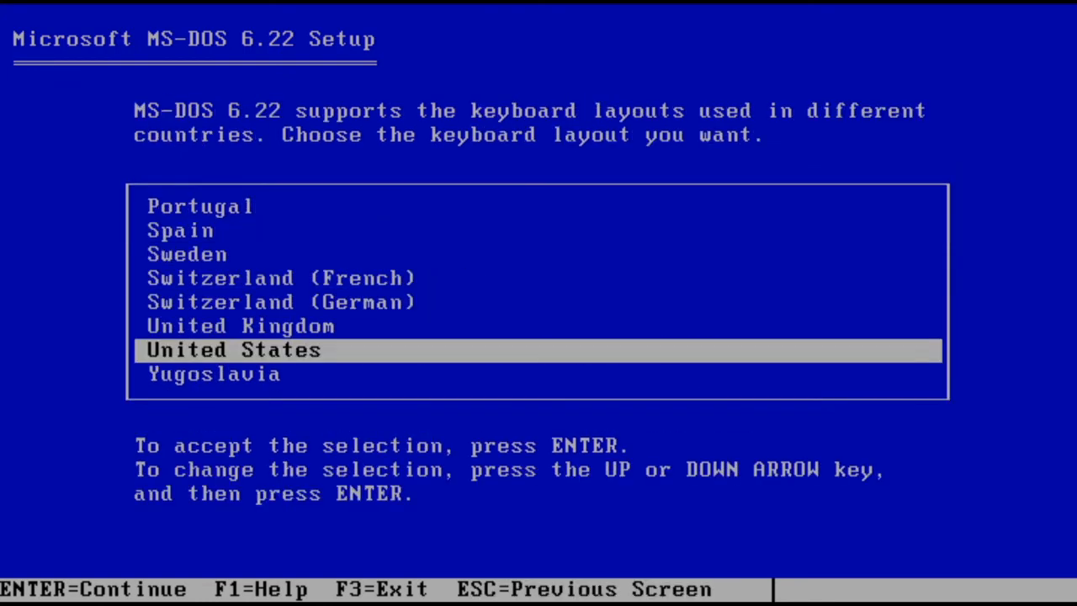
{"action": "key", "text": "Up"}
{"action": "key", "text": "Return"}
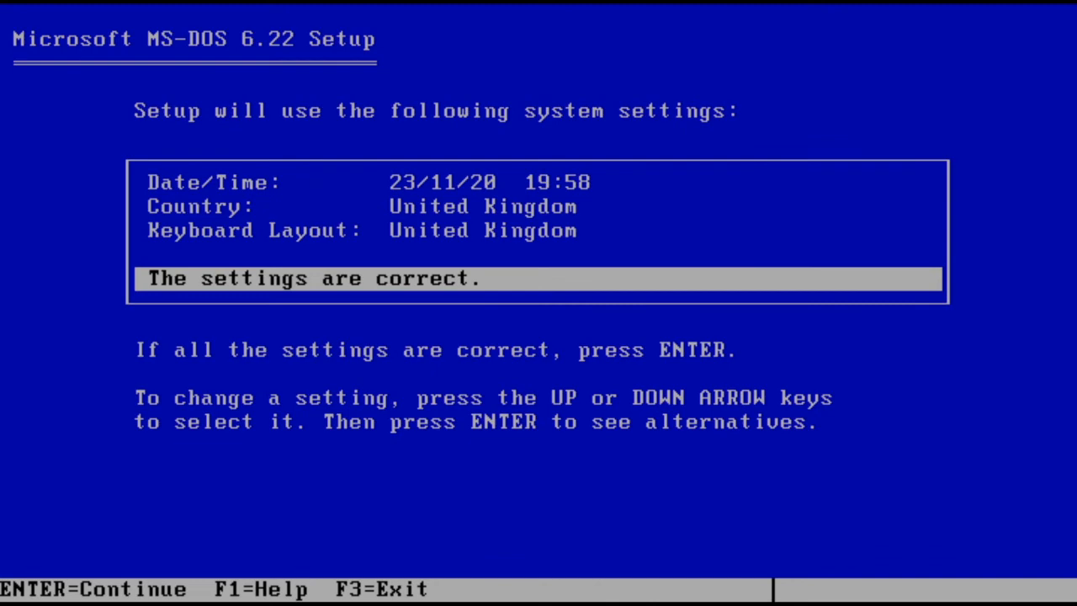
{"action": "key", "text": "Return"}
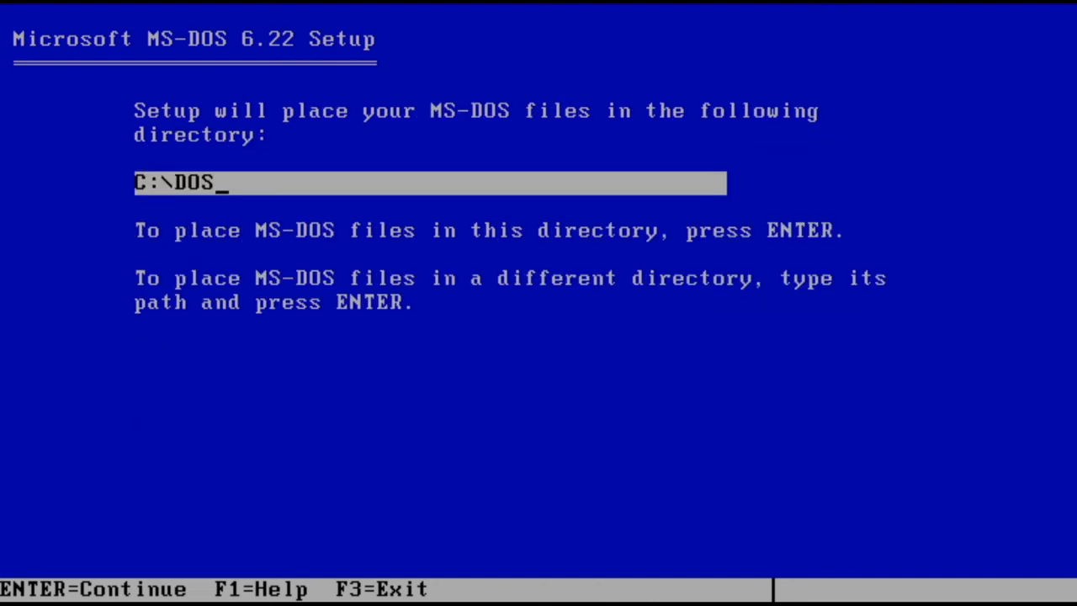
{"action": "key", "text": "Return"}
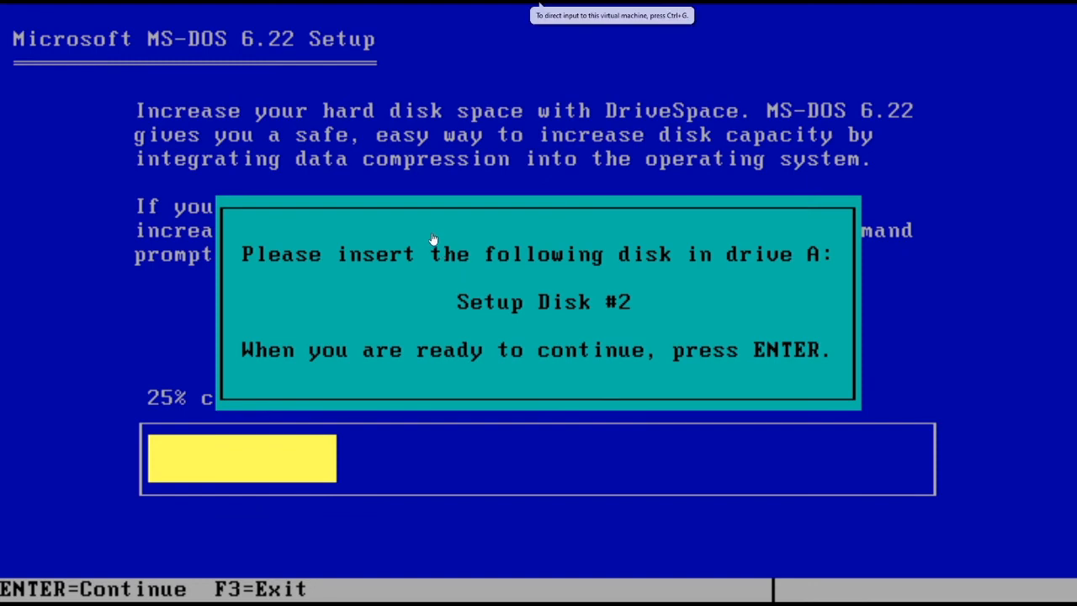
Load the Disk2 image from the MS-DOS 6 folder into the virtual floppy drive and continue Setup.
{"action": "key", "text": "ctrl+d"}
{"action": "left_click", "coordinate": [367, 190]}
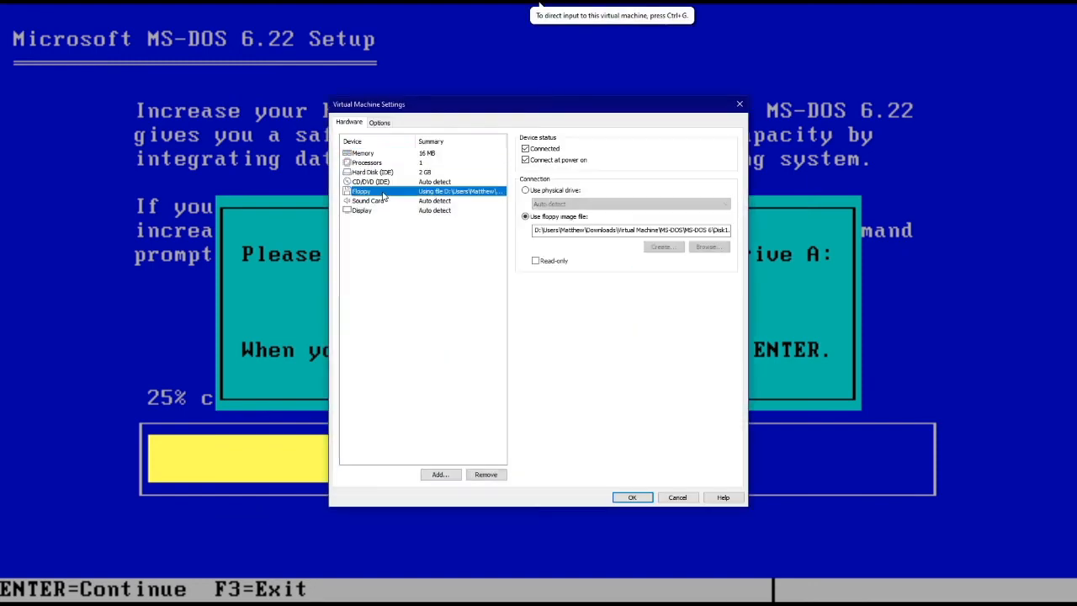
{"action": "left_click", "coordinate": [710, 248]}
{"action": "double_click", "coordinate": [490, 209]}
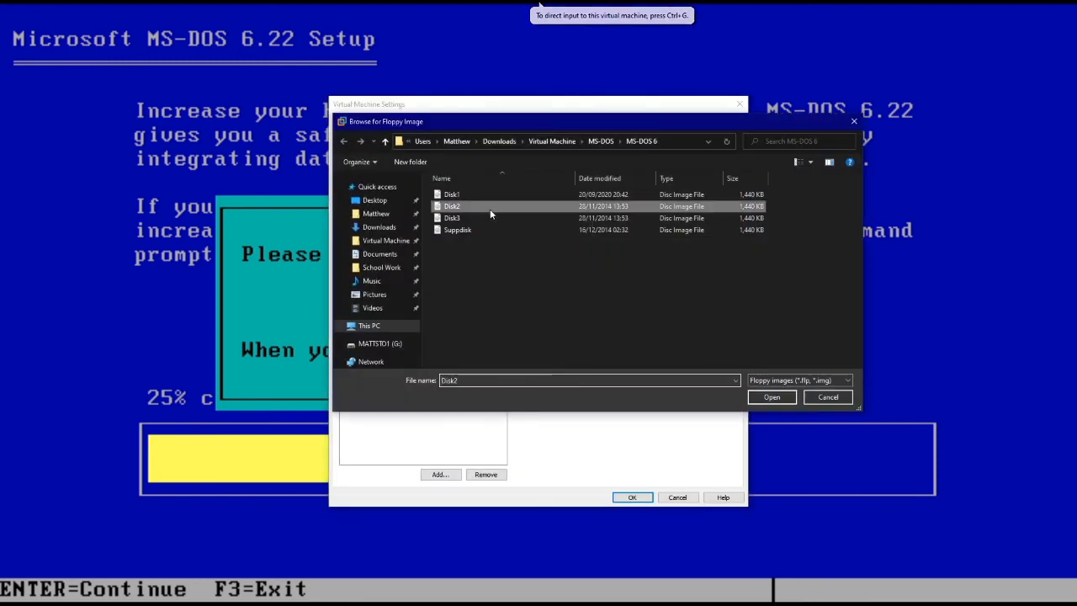
{"action": "left_click", "coordinate": [633, 496]}
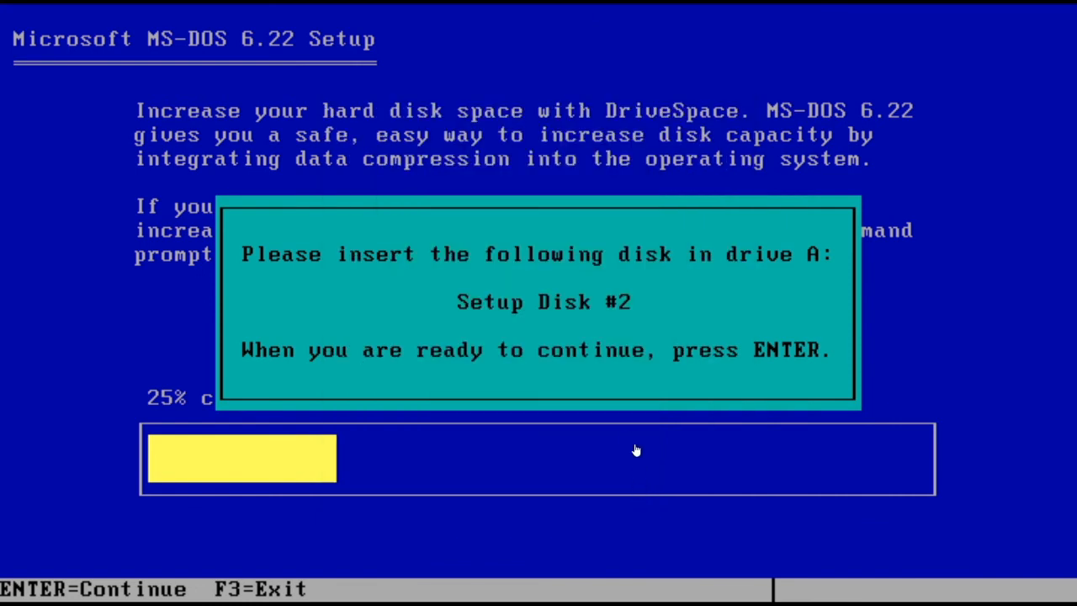
{"action": "key", "text": "Return"}
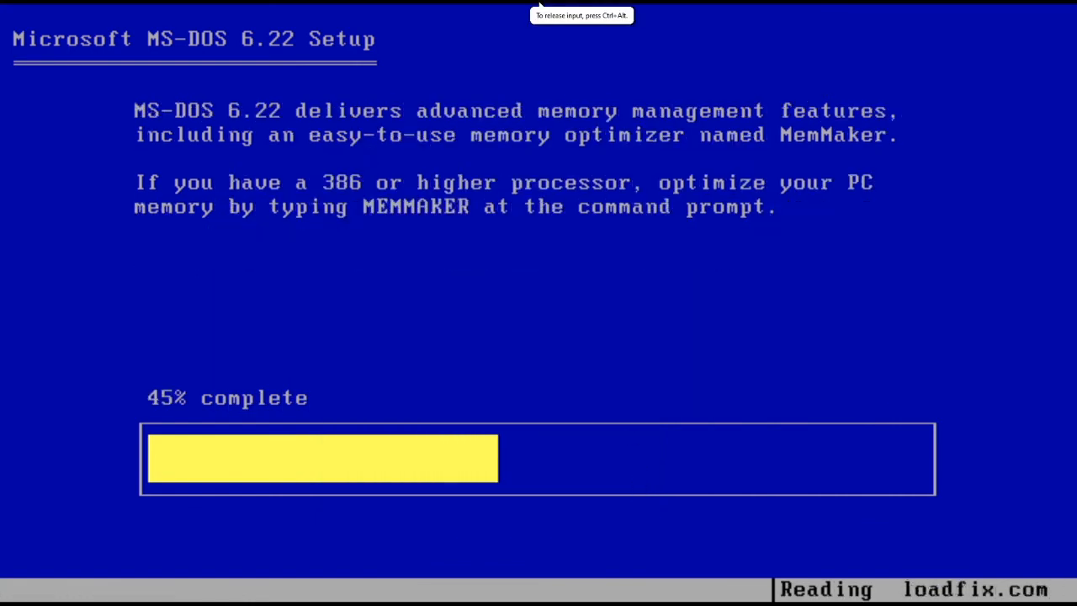
Swap the virtual floppy drive to the Disk3 image from the MS-DOS 6 folder and continue Setup.
{"action": "key", "text": "ctrl+alt"}
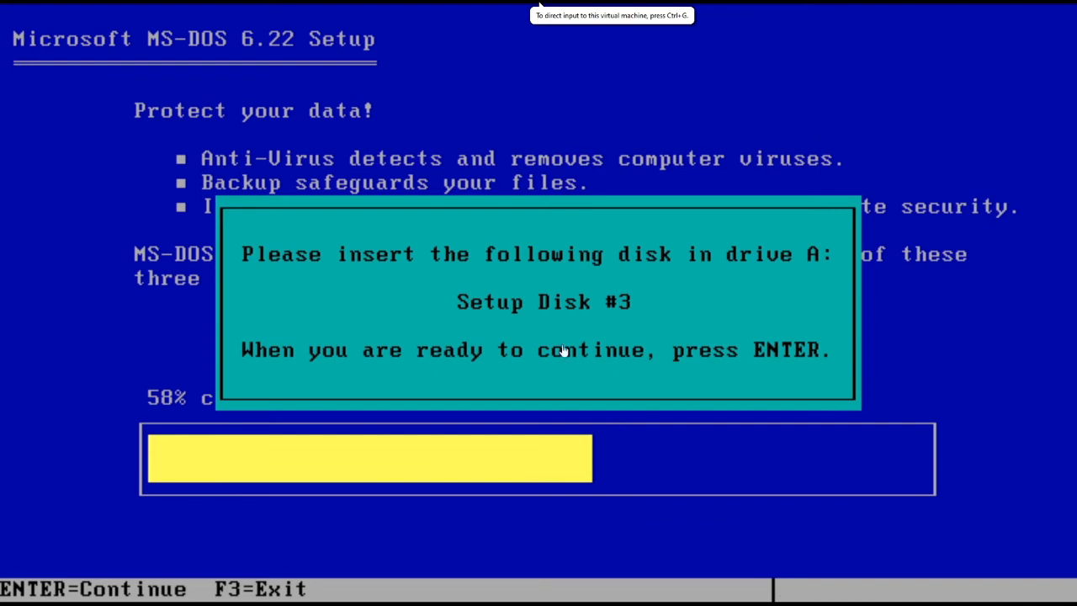
{"action": "key", "text": "ctrl+d"}
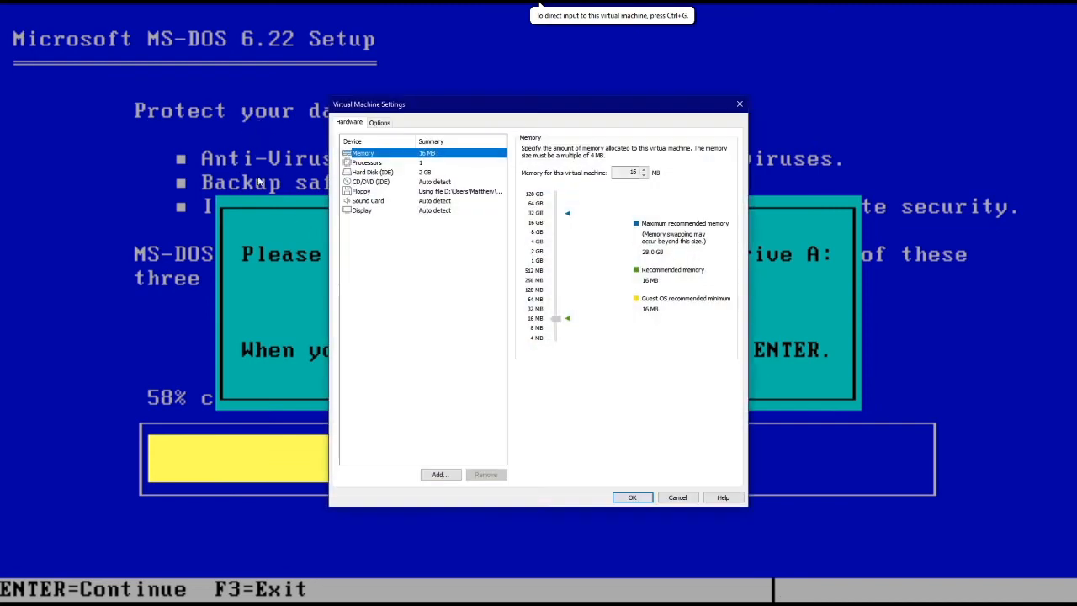
{"action": "left_click", "coordinate": [404, 191]}
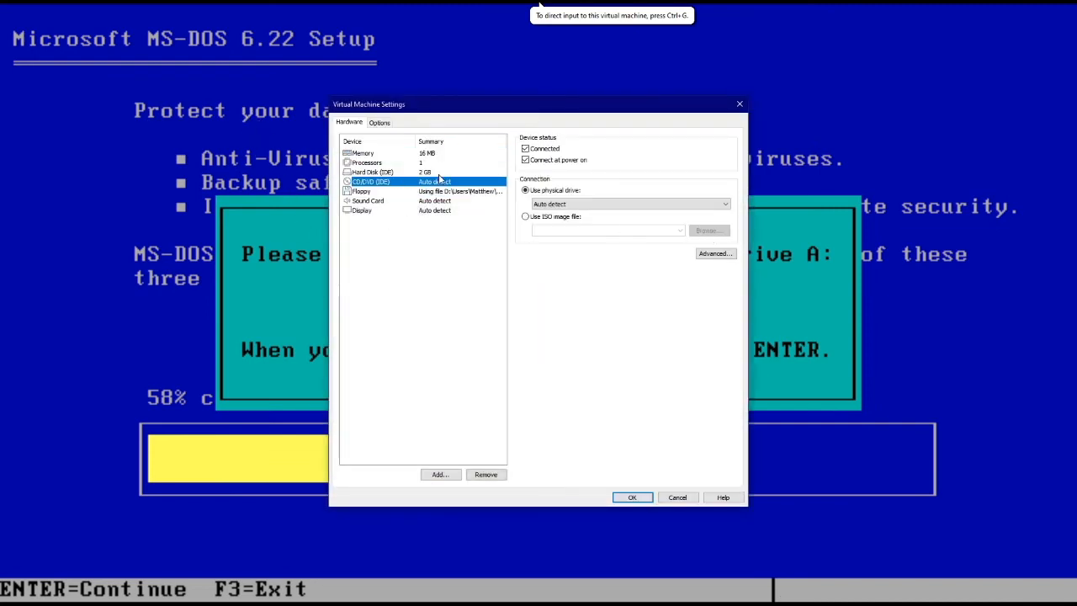
{"action": "left_click", "coordinate": [709, 247]}
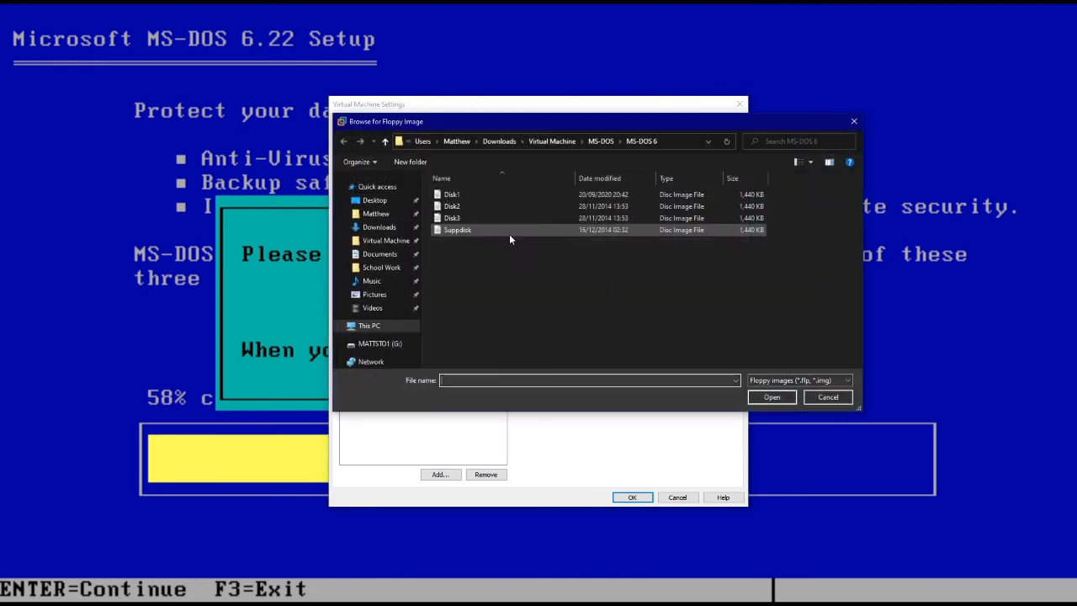
{"action": "double_click", "coordinate": [485, 217]}
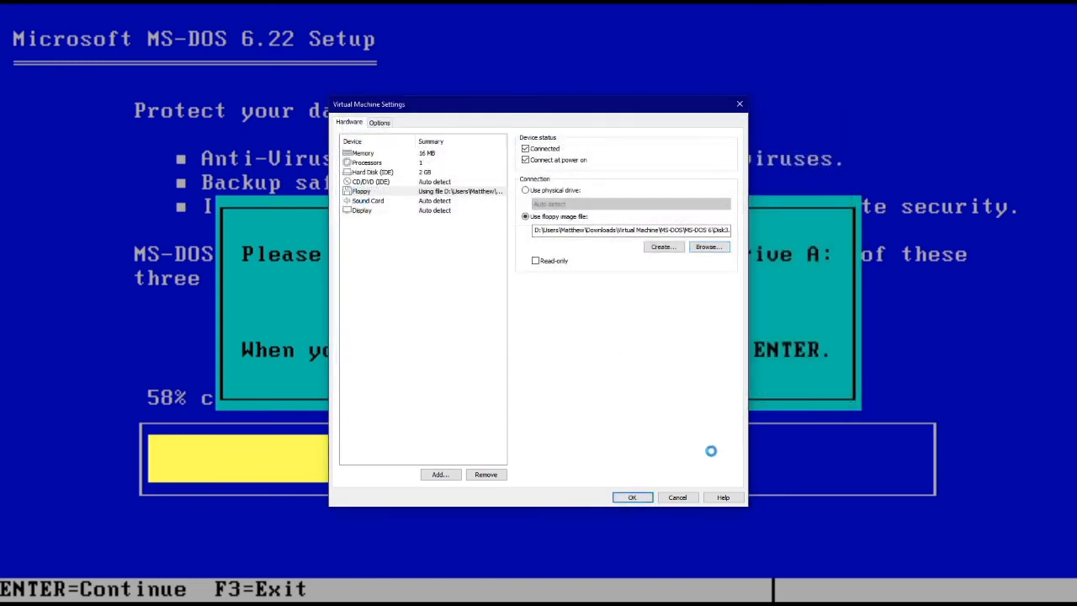
{"action": "left_click", "coordinate": [632, 497]}
{"action": "key", "text": "Return"}
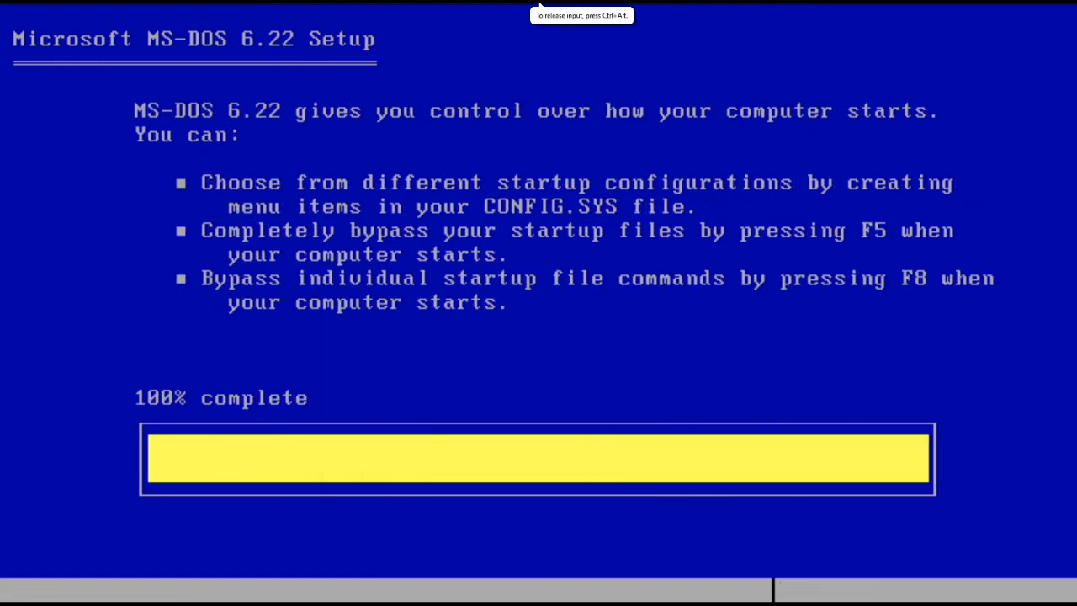
Disconnect the virtual floppy drive, then finish Setup and restart the computer with MS-DOS 6.22.
{"action": "key", "text": "ctrl+alt"}
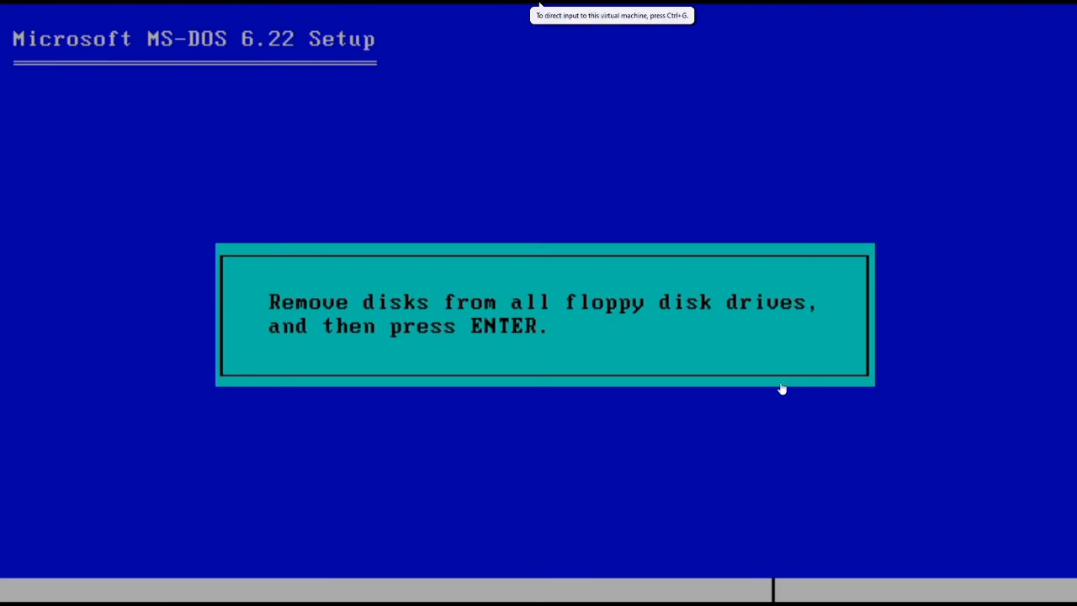
{"action": "key", "text": "ctrl+d"}
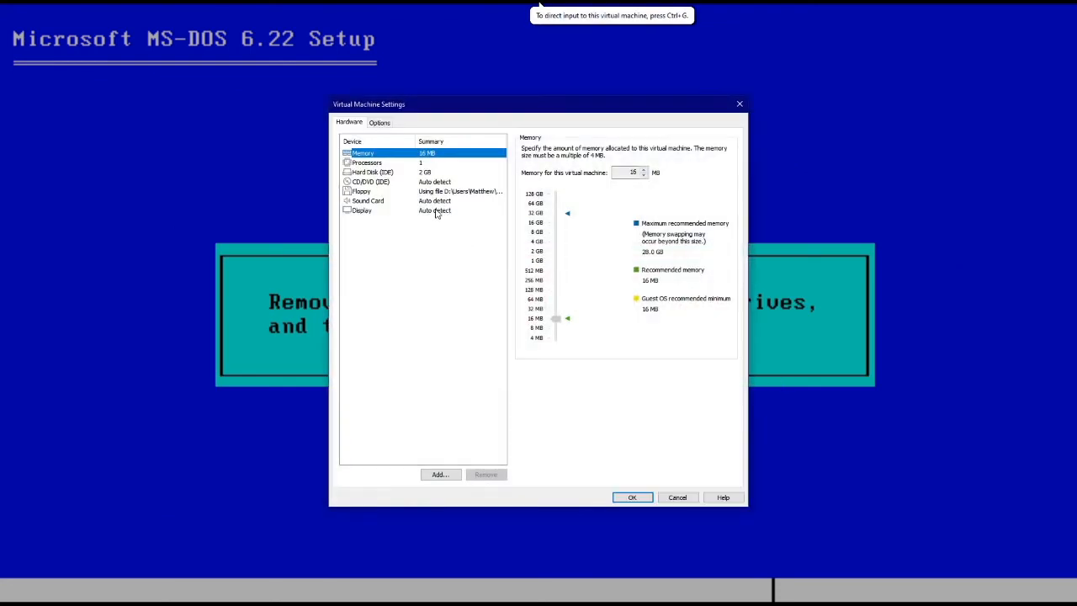
{"action": "left_click", "coordinate": [432, 193]}
{"action": "left_click", "coordinate": [527, 149]}
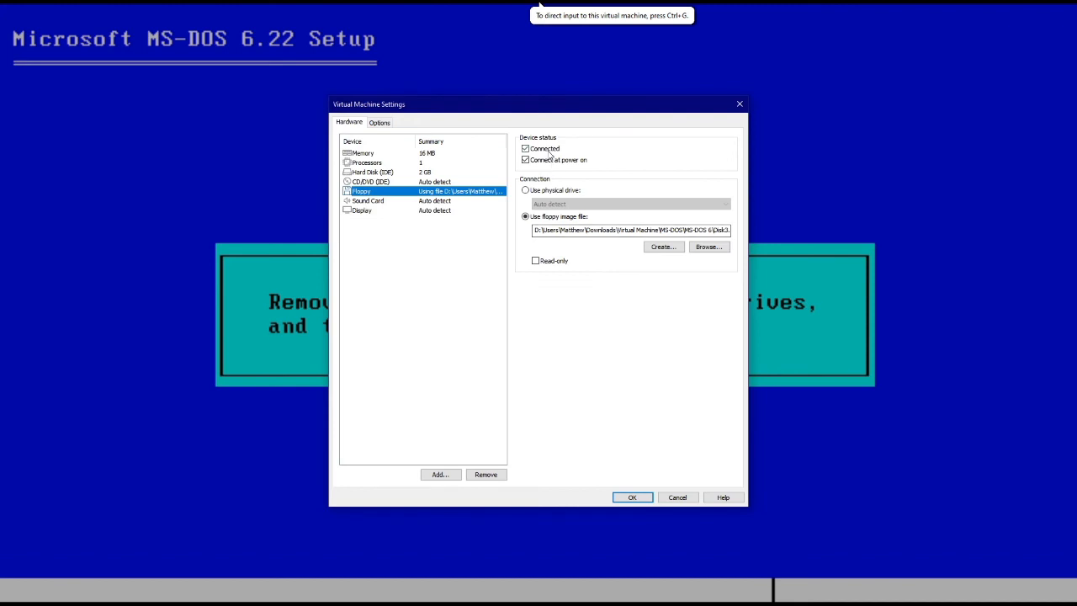
{"action": "left_click", "coordinate": [632, 497]}
{"action": "left_click", "coordinate": [613, 462]}
{"action": "key", "text": "Return"}
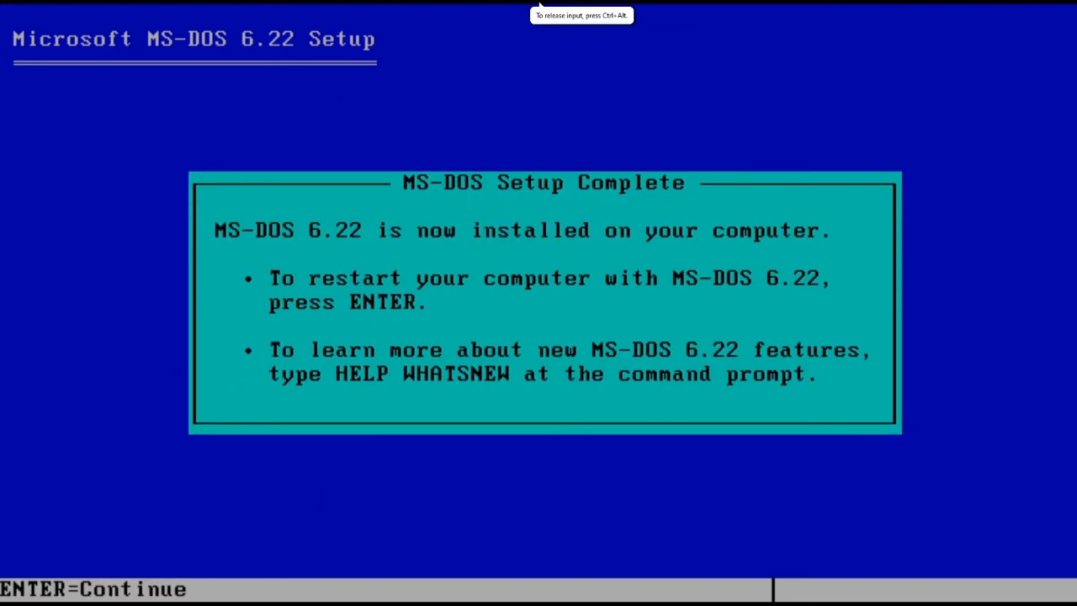
{"action": "key", "text": "Return"}
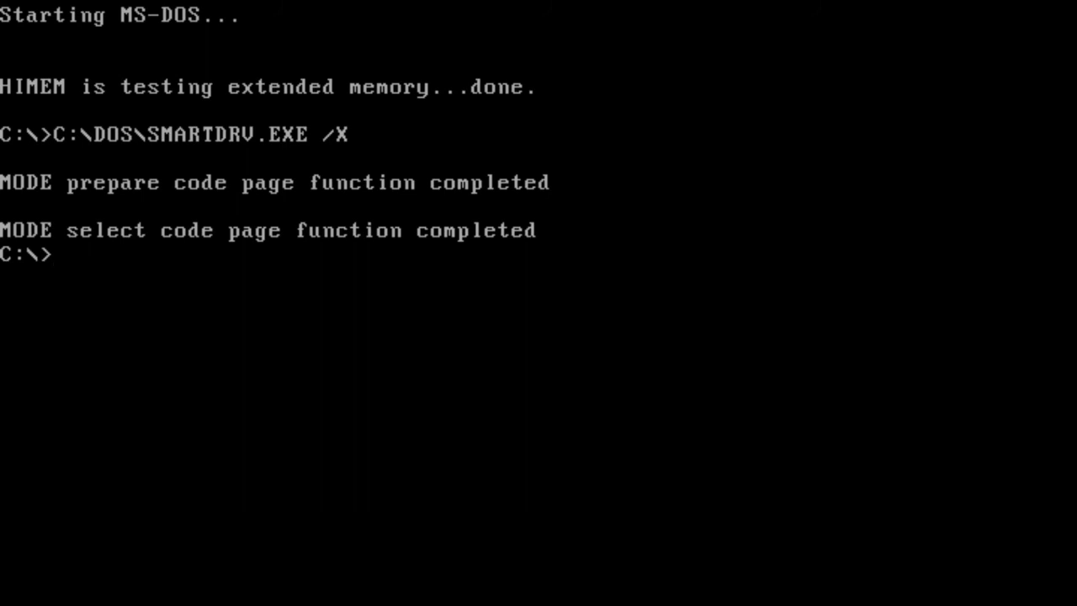
Display the installed MS-DOS version with the ver command.
{"action": "type", "text": "di"}
{"action": "key", "text": "BackSpace"}
{"action": "key", "text": "BackSpace"}
{"action": "type", "text": "ve"}
{"action": "key", "text": "BackSpace"}
{"action": "key", "text": "BackSpace"}
{"action": "type", "text": "ver"}
{"action": "key", "text": "Return"}
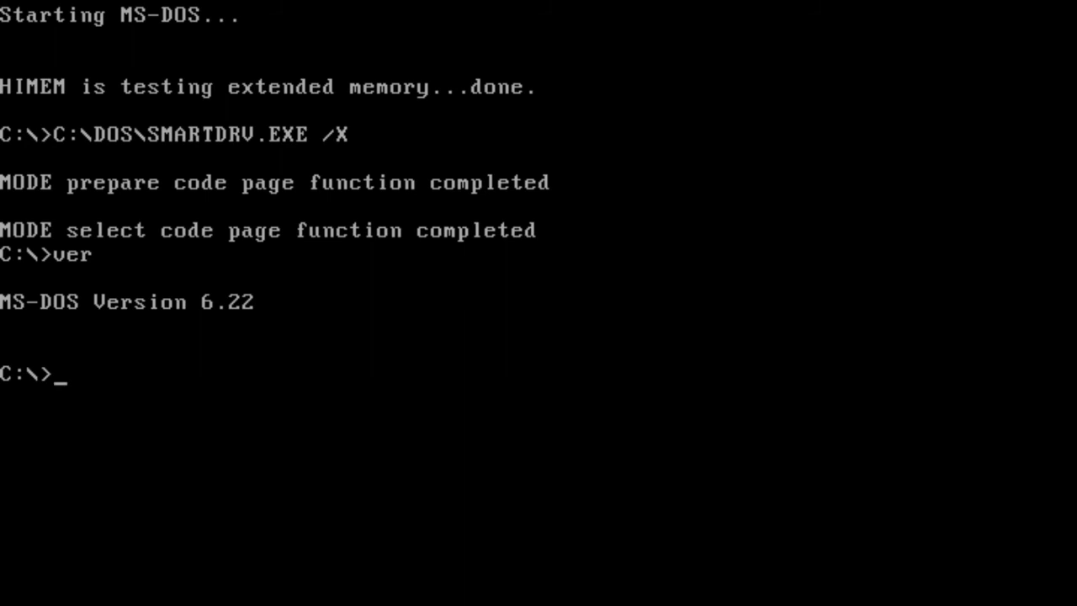
Release input from the guest, open the virtual machine settings and select the floppy drive.
{"action": "key", "text": "ctrl+alt"}
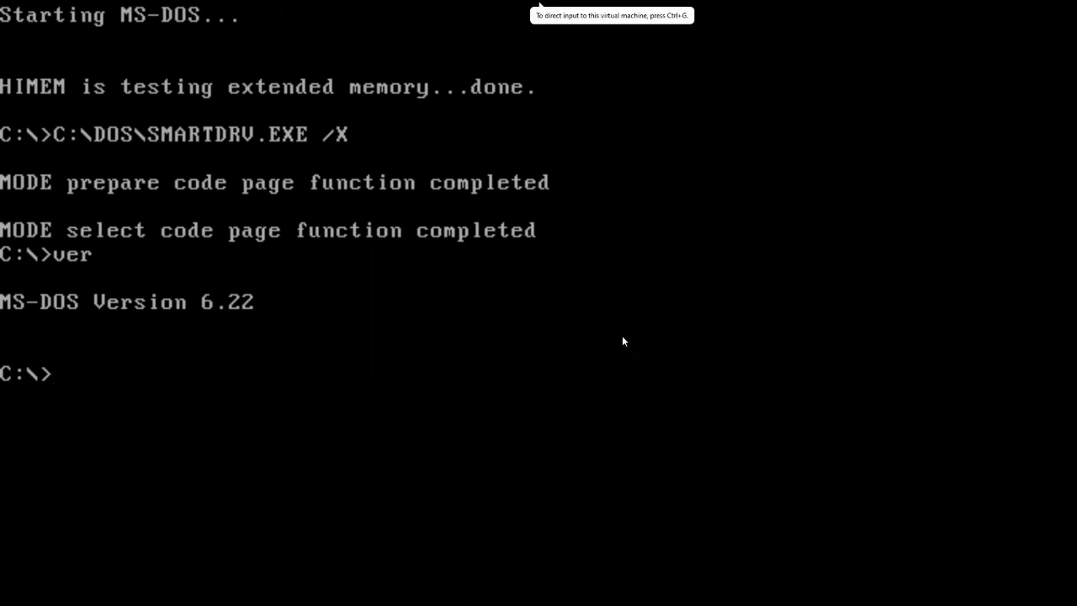
{"action": "key", "text": "ctrl+d"}
{"action": "left_click", "coordinate": [408, 173]}
{"action": "left_click", "coordinate": [413, 181]}
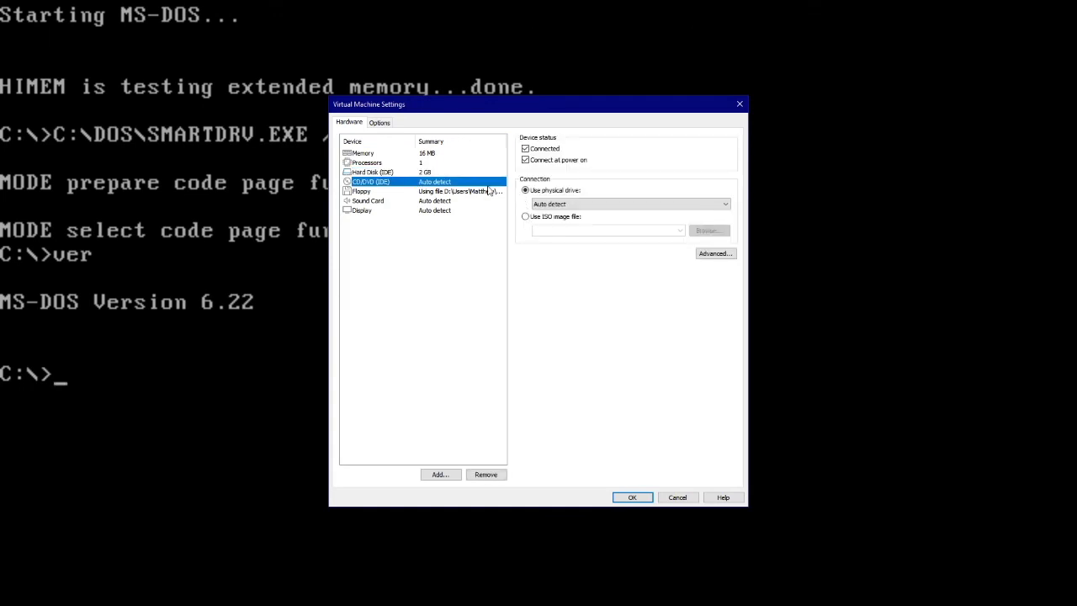
{"action": "left_click", "coordinate": [454, 191]}
{"action": "left_click", "coordinate": [441, 474]}
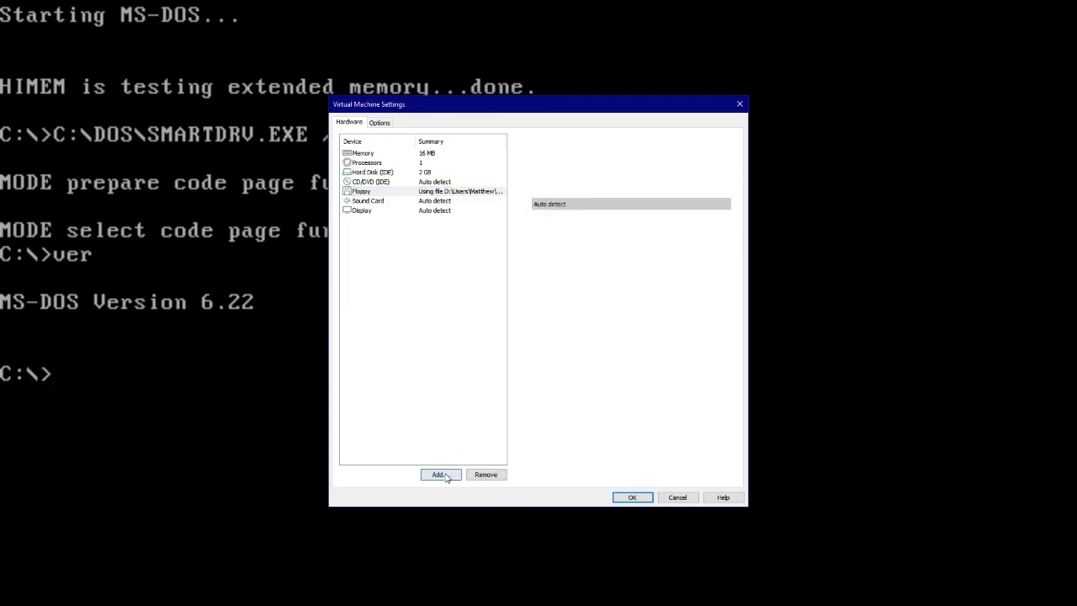
{"action": "left_click", "coordinate": [637, 416]}
{"action": "left_click", "coordinate": [368, 200]}
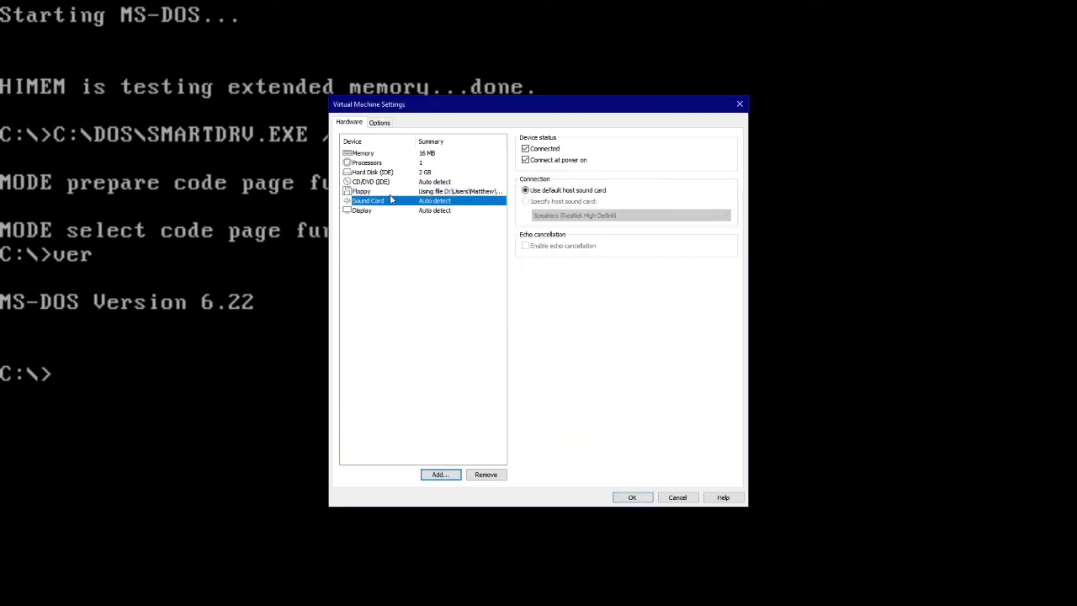
Set the floppy drive to use the cdrom image from the Drivers folder, save the settings and direct input to the guest.
{"action": "left_click", "coordinate": [362, 191]}
{"action": "left_click", "coordinate": [708, 247]}
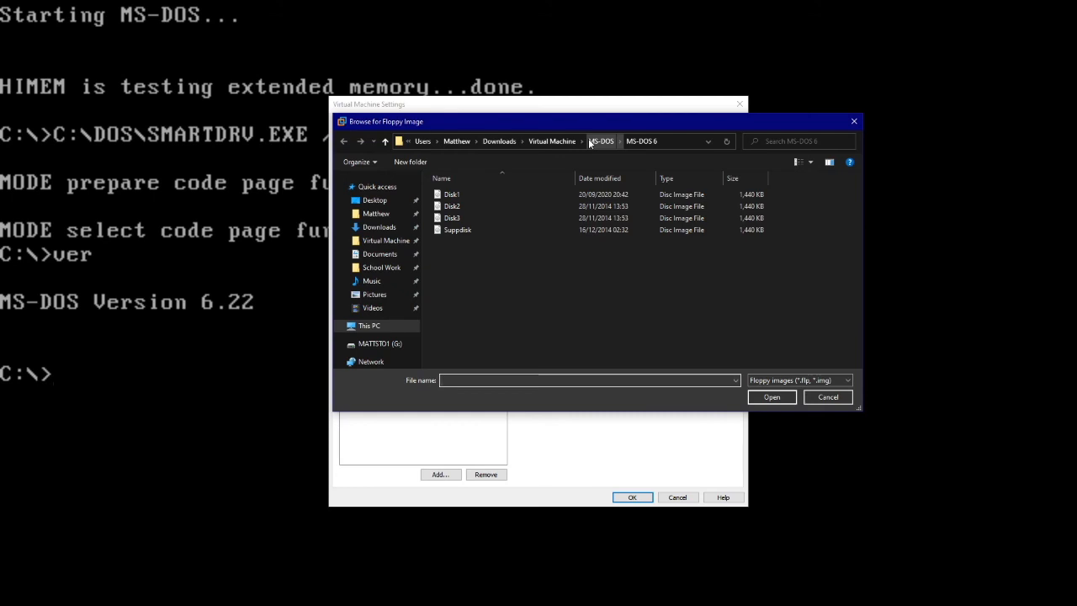
{"action": "left_click", "coordinate": [589, 142]}
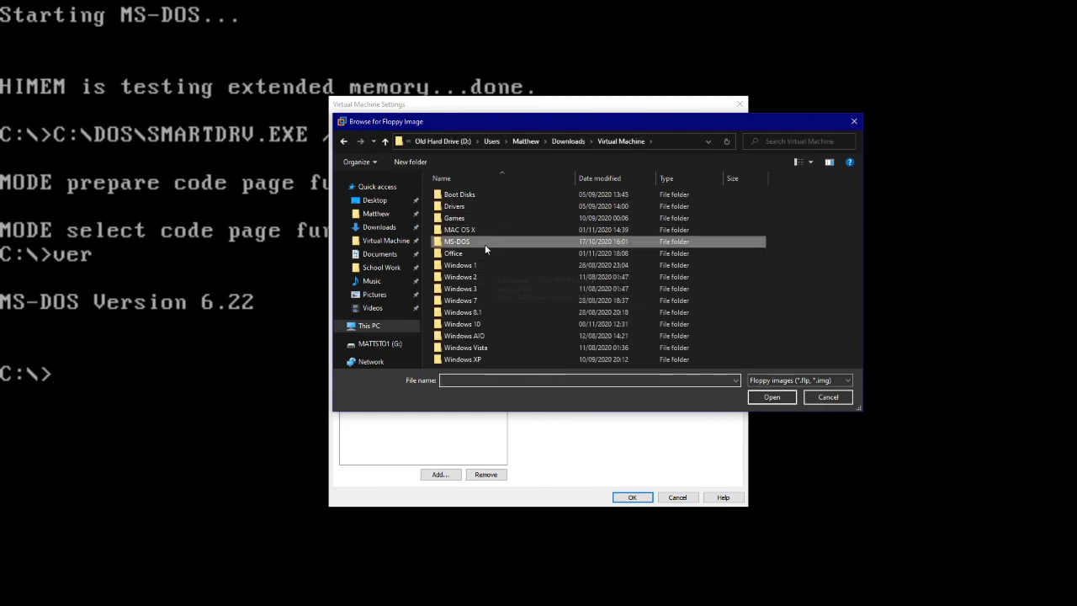
{"action": "double_click", "coordinate": [478, 210]}
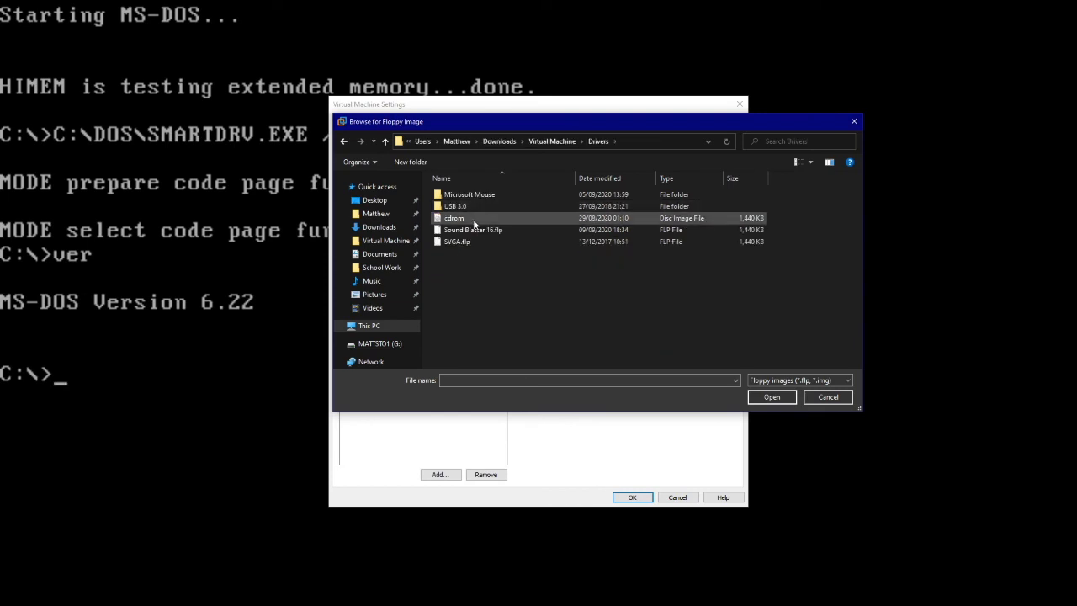
{"action": "double_click", "coordinate": [473, 223]}
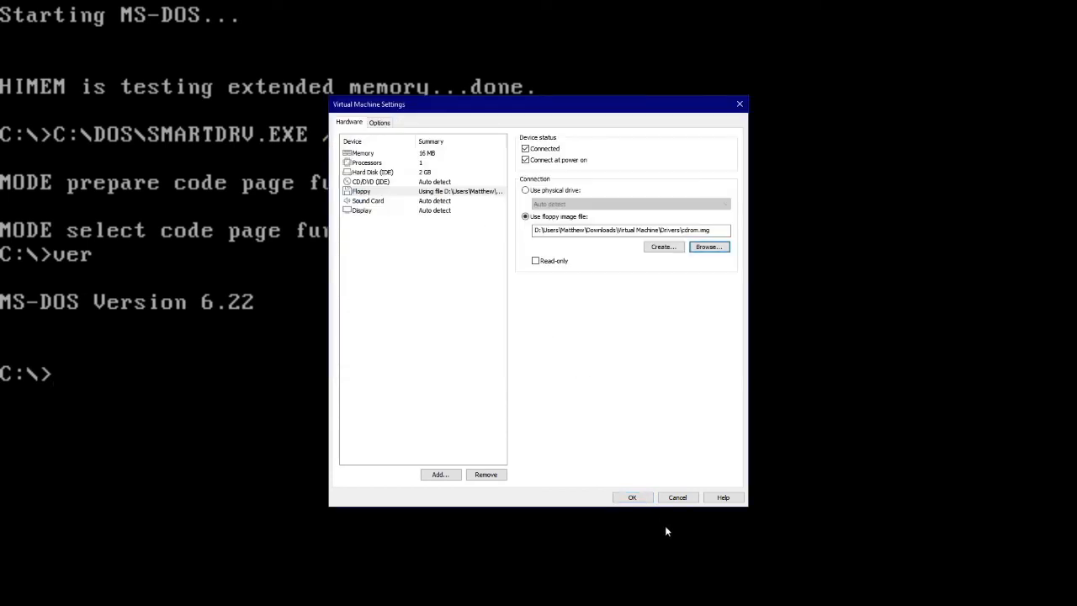
{"action": "left_click", "coordinate": [629, 496]}
{"action": "left_click", "coordinate": [428, 390]}
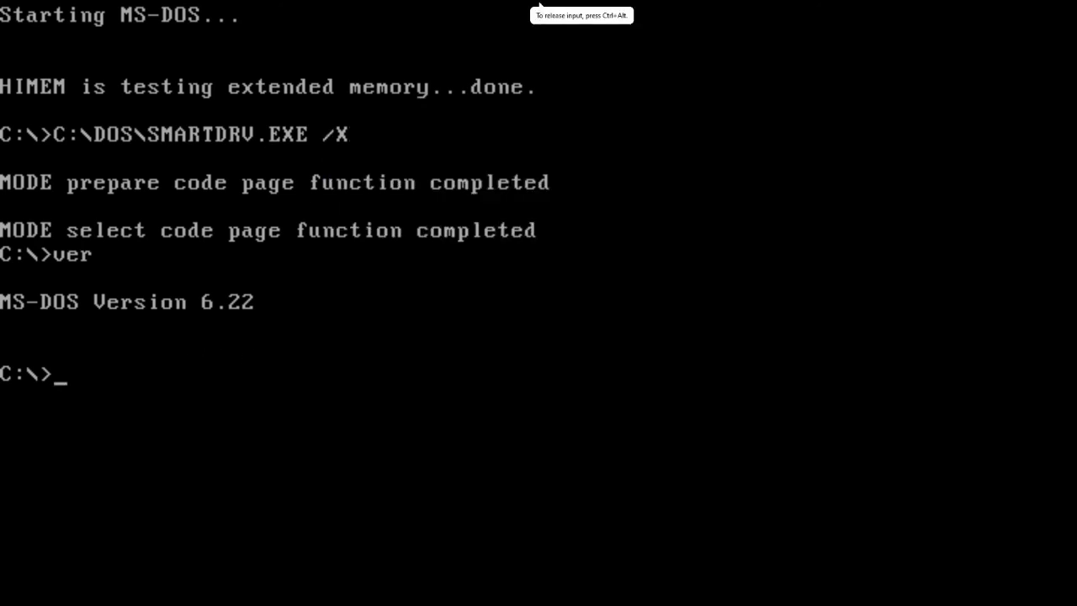
Switch to drive A and list its files in wide format with dir/w.
{"action": "type", "text": "A:"}
{"action": "key", "text": "Return"}
{"action": "type", "text": "dior"}
{"action": "key", "text": "BackSpace"}
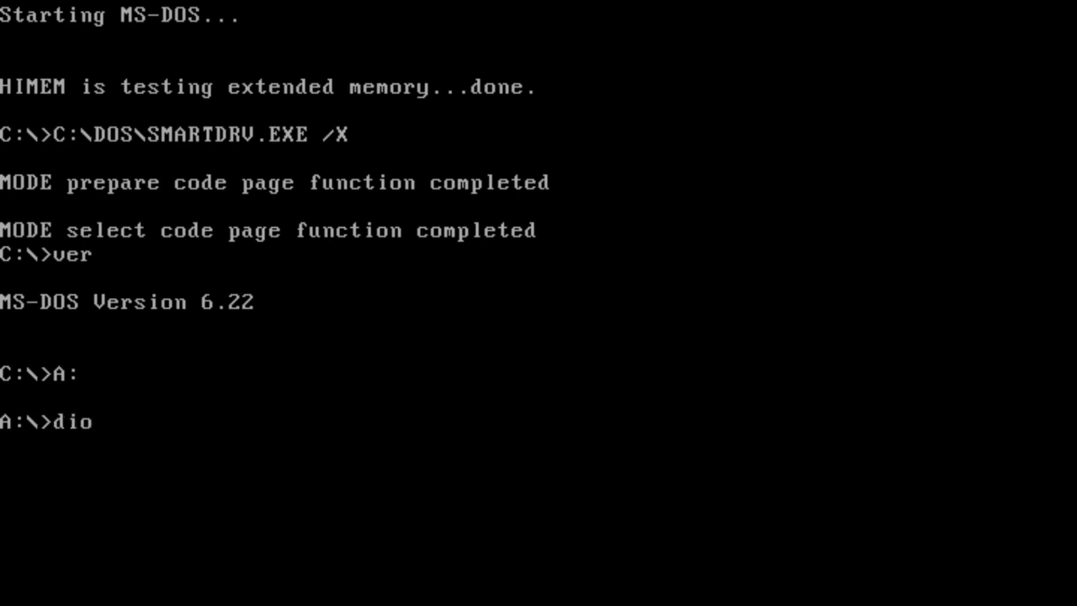
{"action": "key", "text": "BackSpace"}
{"action": "type", "text": "r/q"}
{"action": "key", "text": "BackSpace"}
{"action": "type", "text": "w"}
{"action": "key", "text": "Return"}
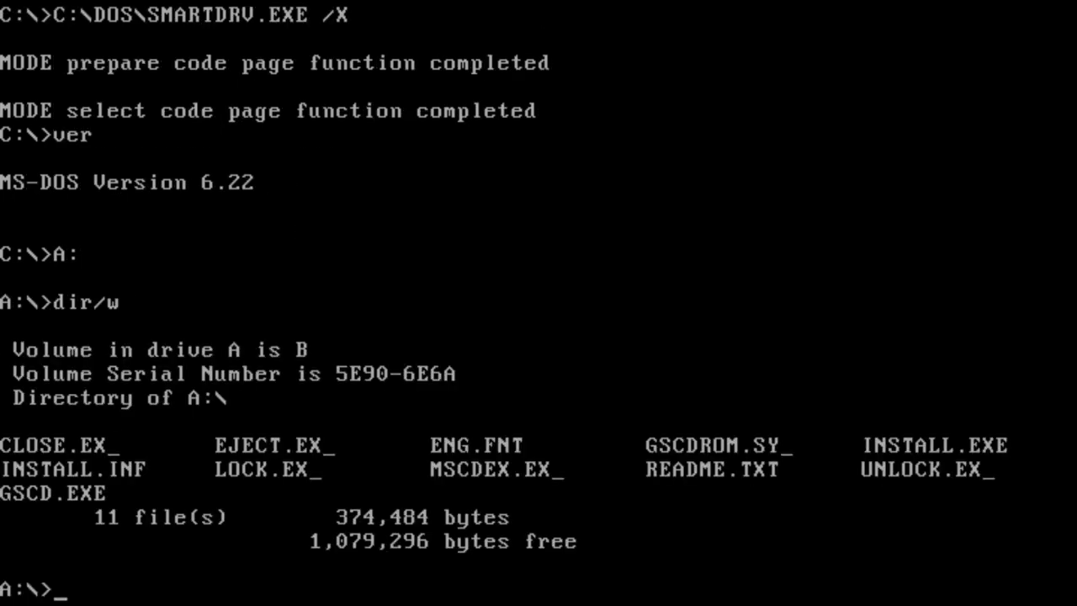
Try to start the CD-ROM driver installer from drive A.
{"action": "type", "text": "insyall"}
{"action": "key", "text": "BackSpace"}
{"action": "key", "text": "BackSpace"}
{"action": "key", "text": "BackSpace"}
{"action": "key", "text": "BackSpace"}
{"action": "key", "text": "BackSpace"}
{"action": "type", "text": "tall"}
{"action": "key", "text": "Return"}
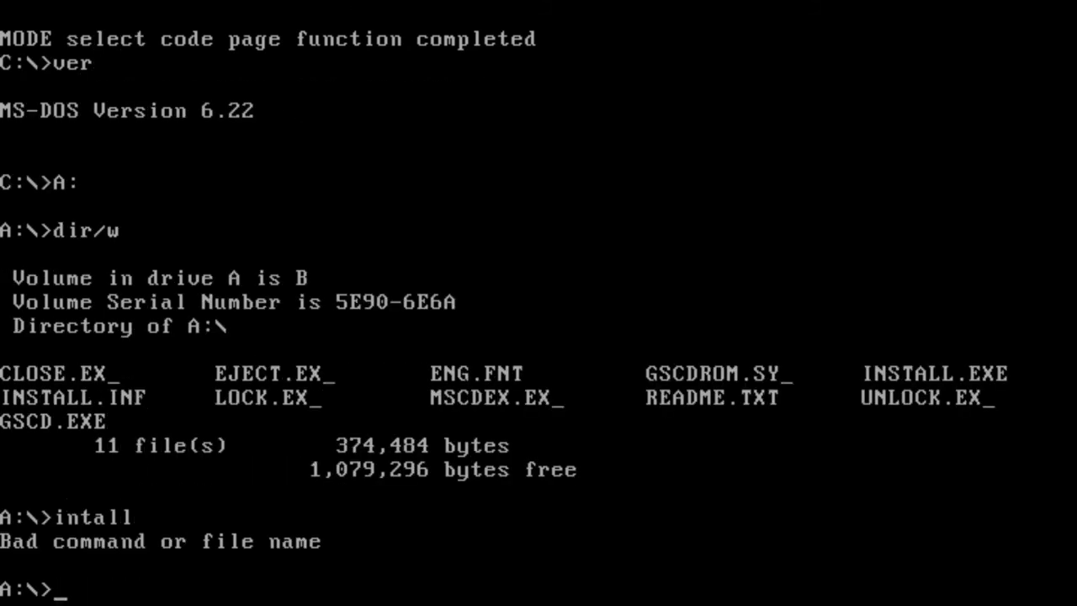
Run install from drive A to install the CD-ROM driver files into C:\CDROM, and close the completion message.
{"action": "type", "text": "install"}
{"action": "key", "text": "Return"}
{"action": "key", "text": "Return"}
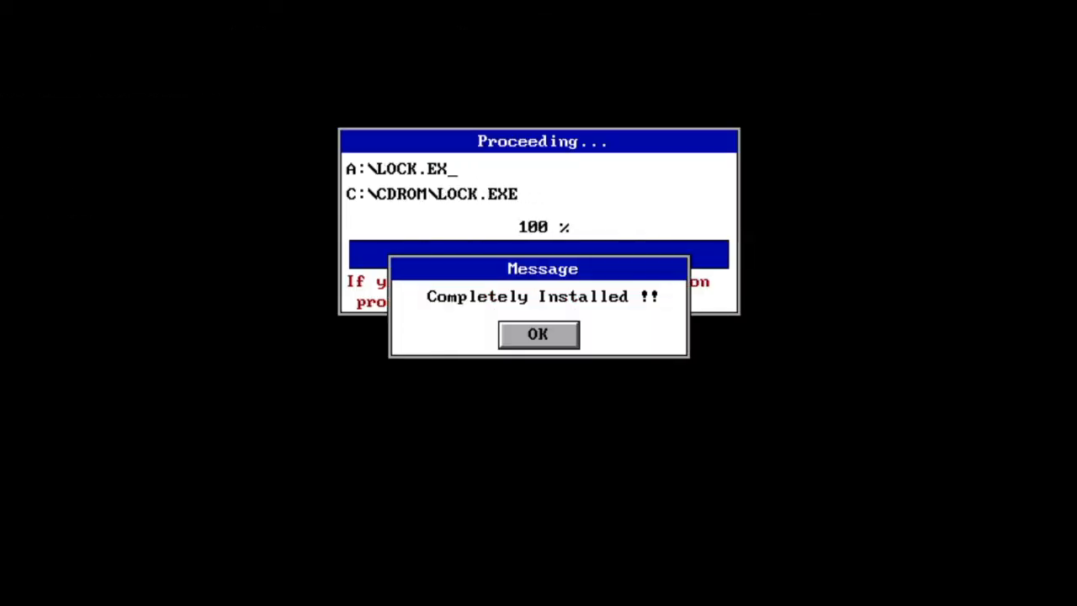
{"action": "key", "text": "Return"}
{"action": "key", "text": "Return"}
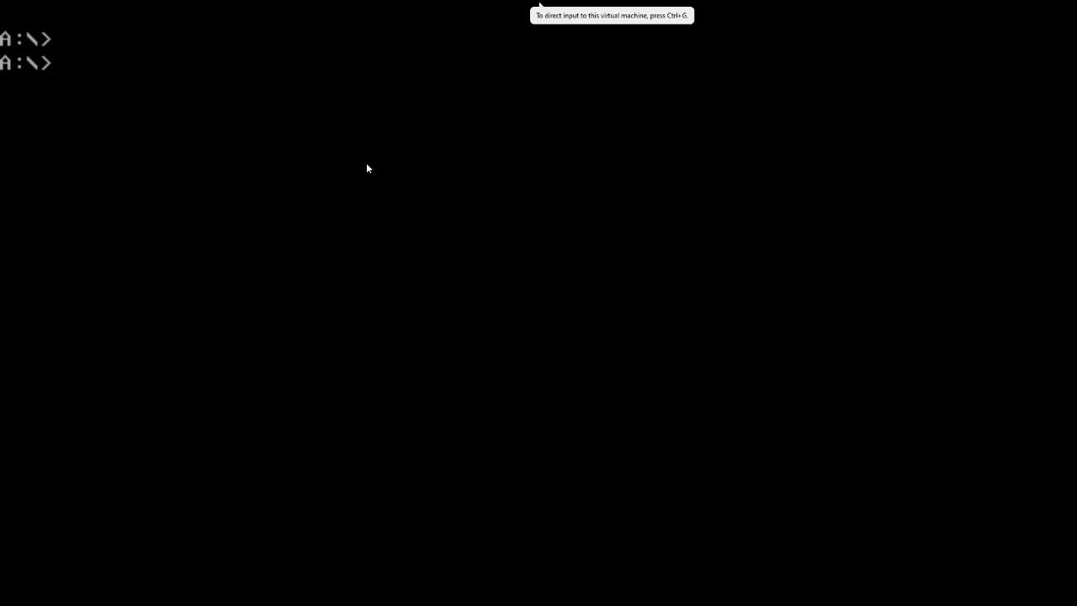
Disconnect the floppy drive in the virtual machine settings, save the change and direct input back to the guest.
{"action": "key", "text": "ctrl+d"}
{"action": "left_click", "coordinate": [361, 191]}
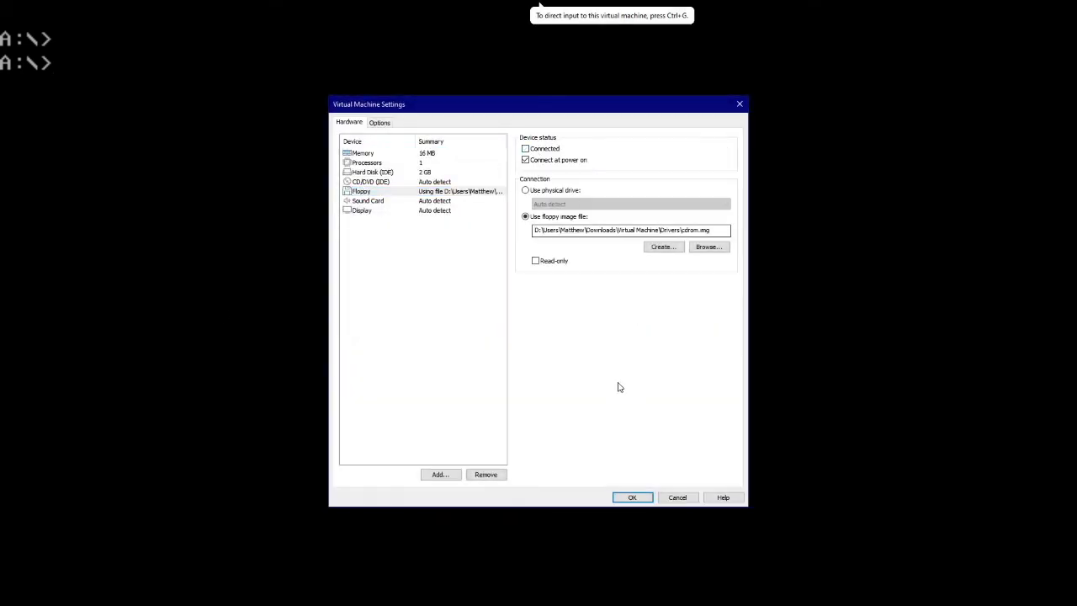
{"action": "left_click", "coordinate": [631, 497]}
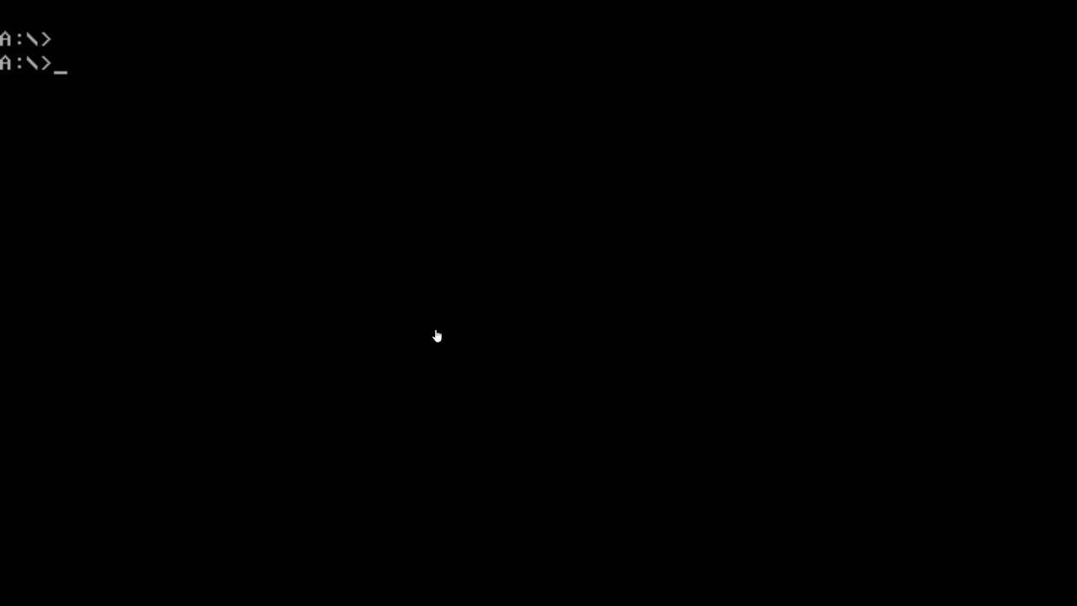
{"action": "left_click", "coordinate": [436, 336]}
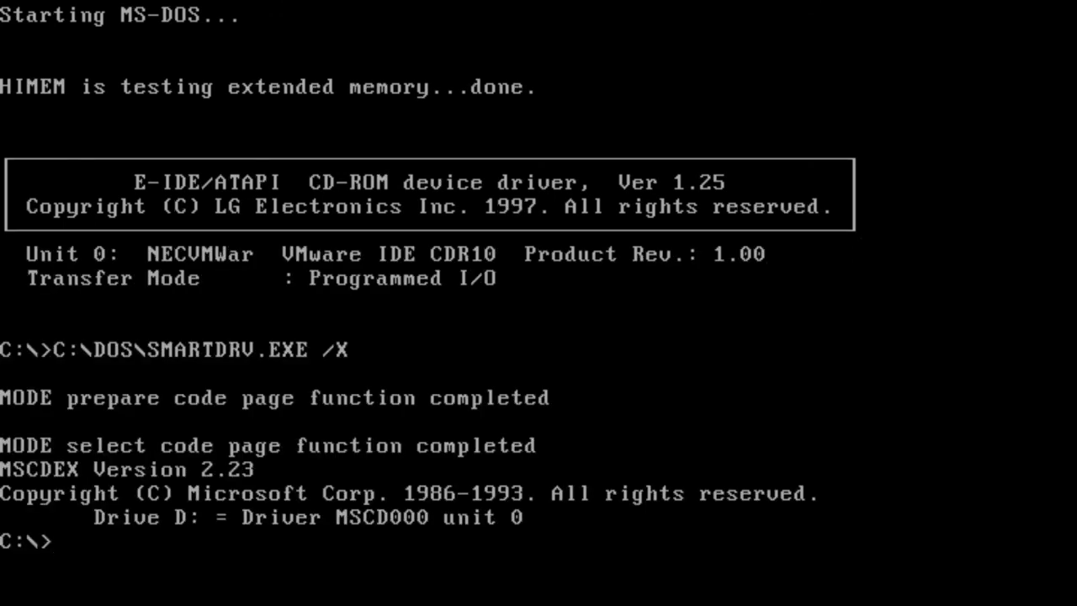
Test access to the CD-ROM by switching to drive D, and switch back to drive C.
{"action": "type", "text": "D:"}
{"action": "key", "text": "Return"}
{"action": "type", "text": "C:@"}
{"action": "key", "text": "Return"}
{"action": "type", "text": "C:"}
{"action": "key", "text": "Return"}
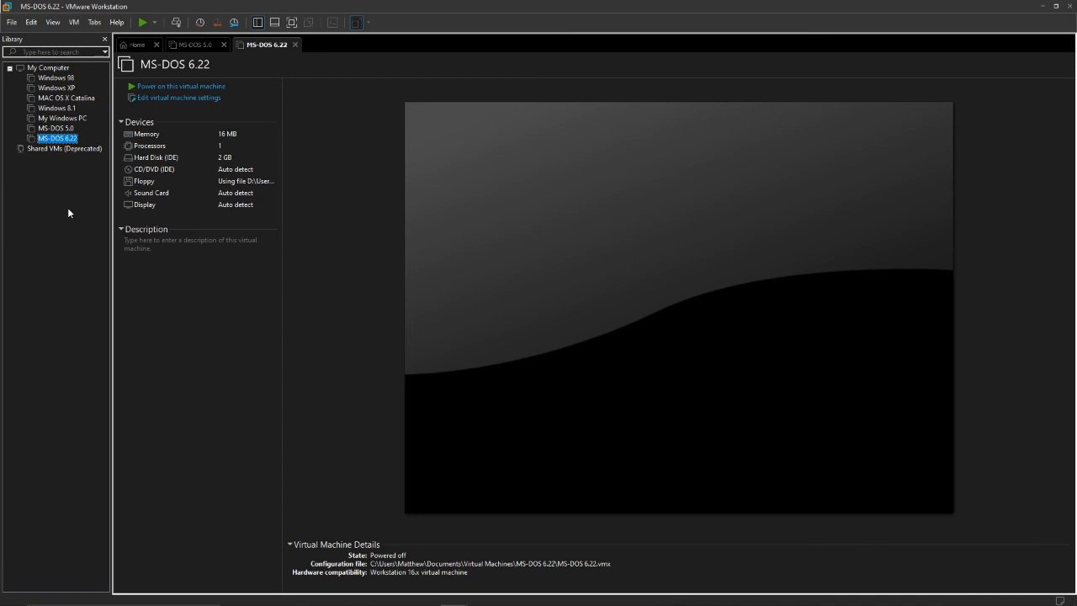
Show the MS-DOS 5.0 virtual machine's summary from the library and minimize the VMware Workstation window.
{"action": "left_click", "coordinate": [56, 128]}
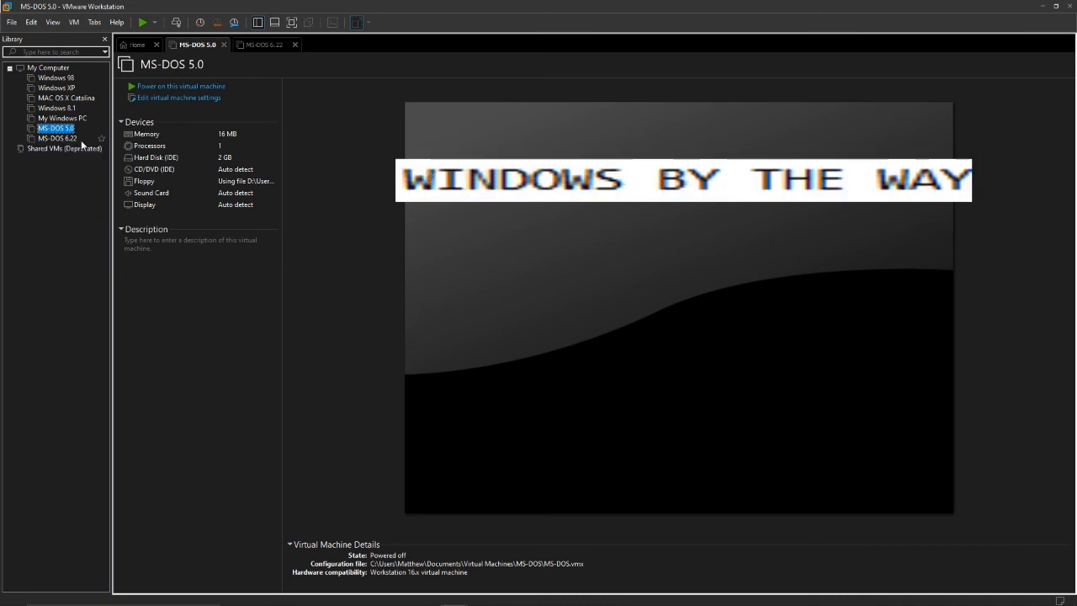
{"action": "left_click", "coordinate": [55, 138]}
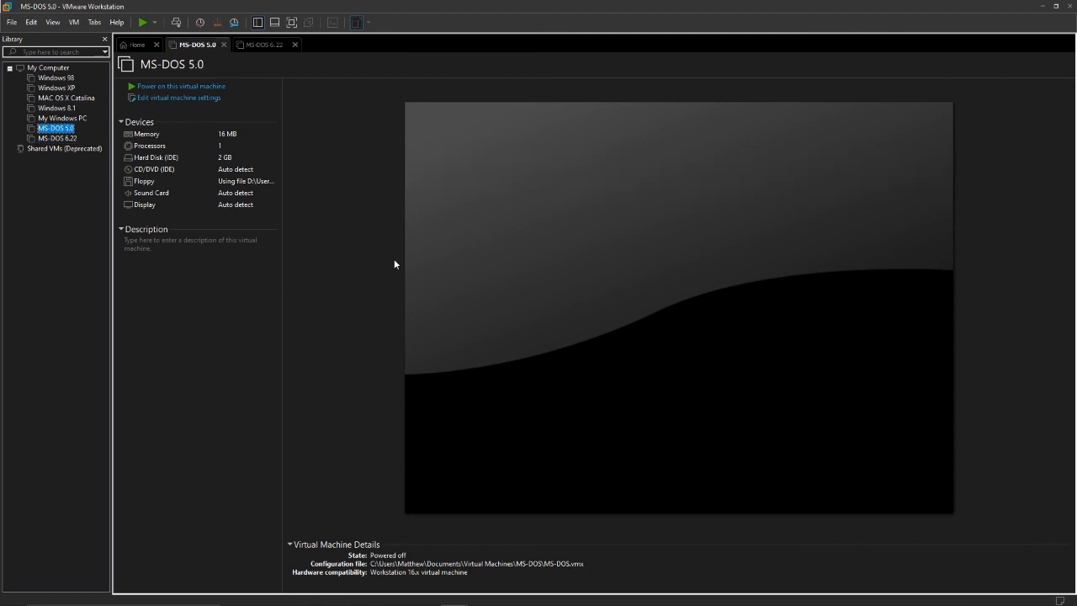
{"action": "left_click", "coordinate": [1040, 6]}
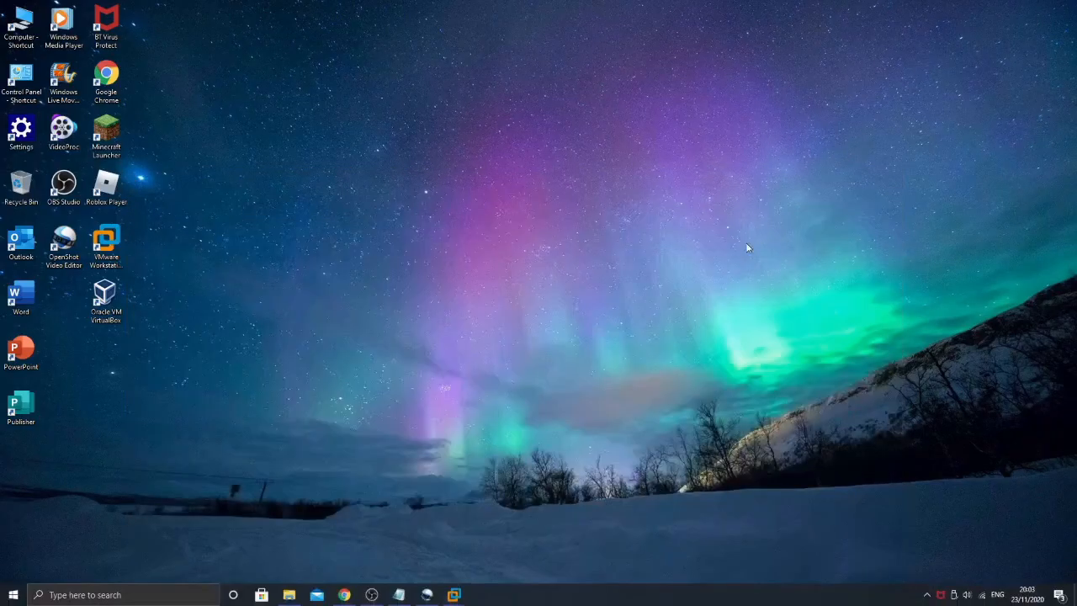